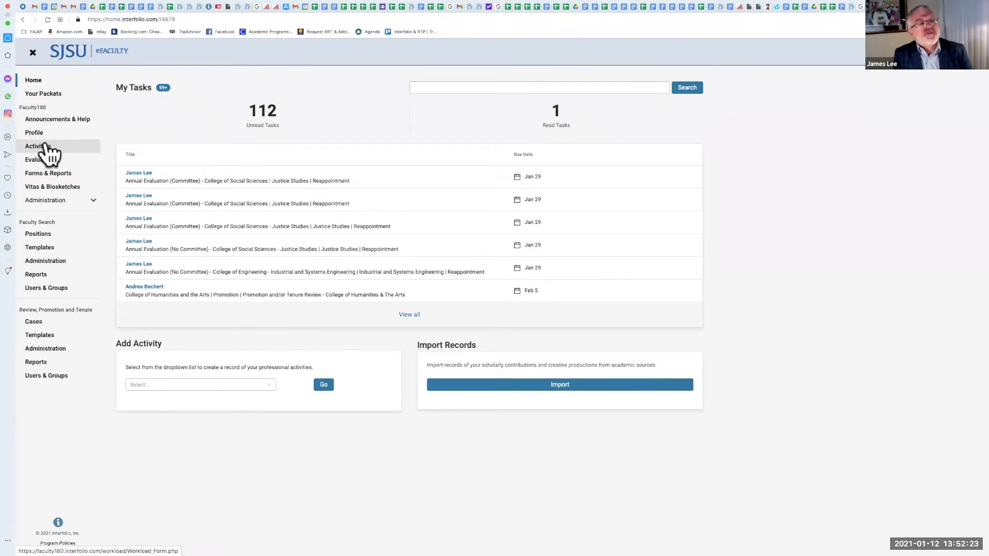
Step: Open the Activities page and browse the full list of activity sections
click(81, 148)
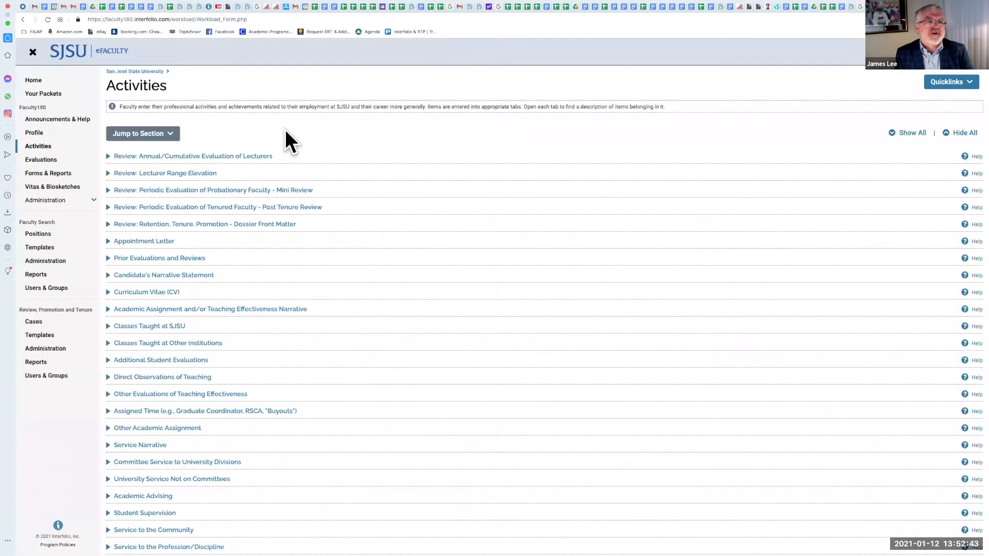
scroll(284, 129, down, 1)
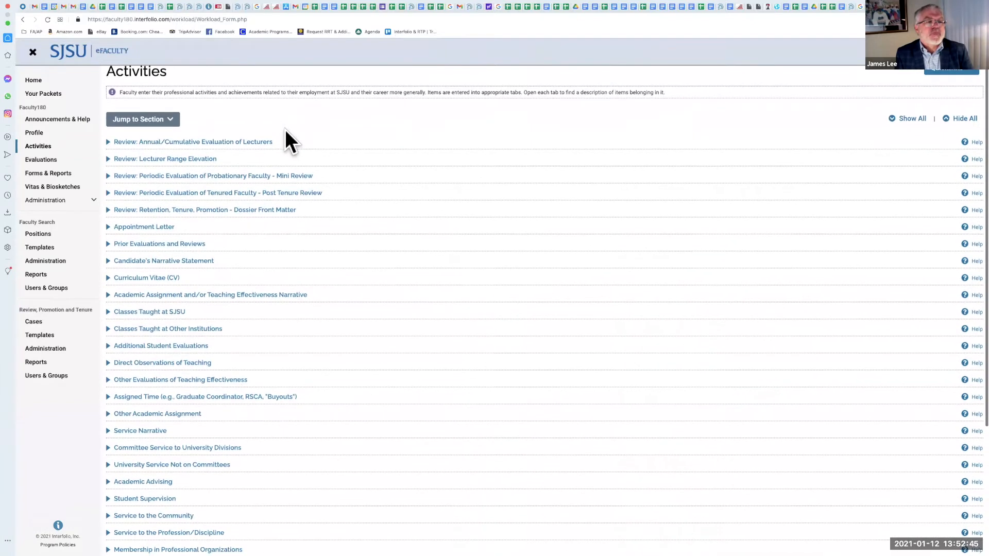
scroll(285, 129, down, 3)
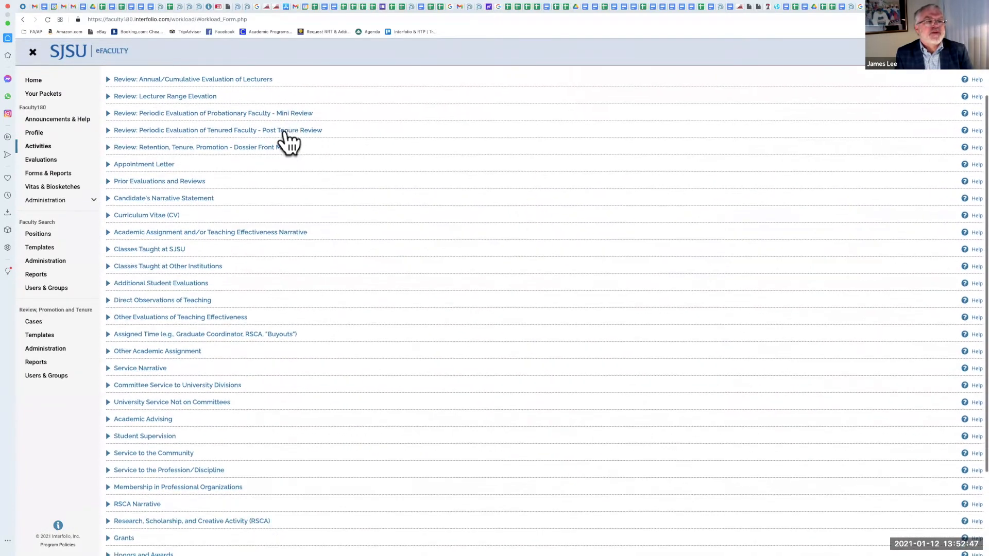
scroll(286, 134, down, 3)
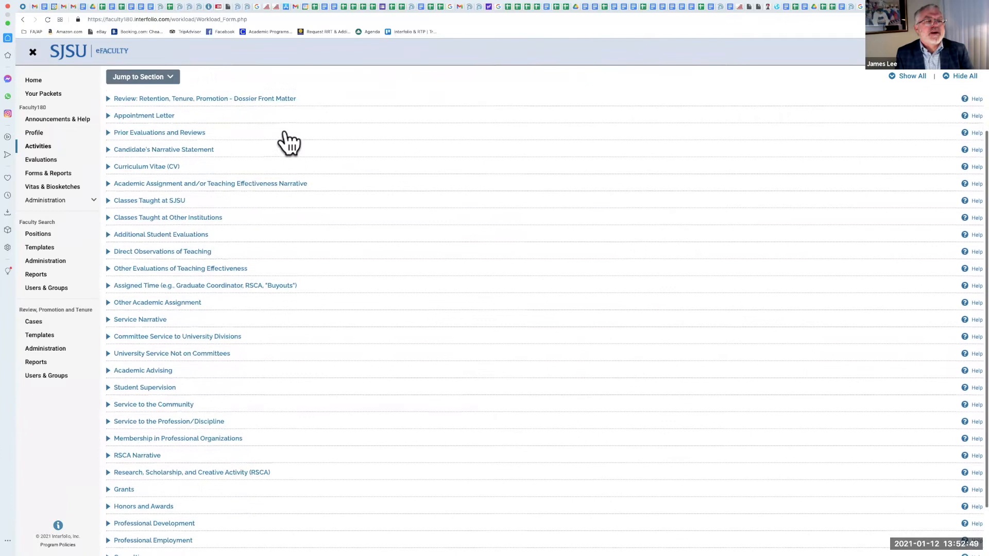
scroll(286, 140, down, 2)
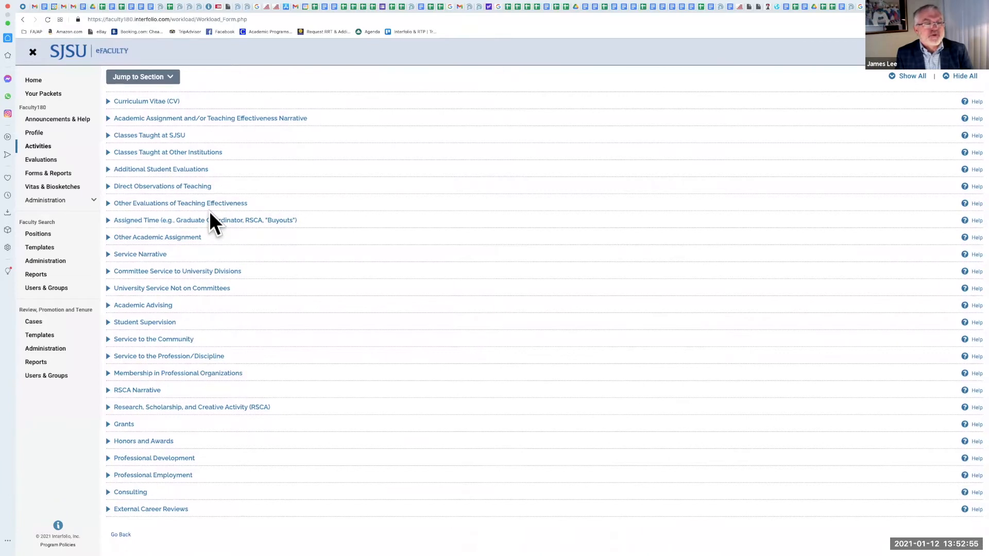
scroll(209, 210, up, 1)
scroll(209, 212, up, 5)
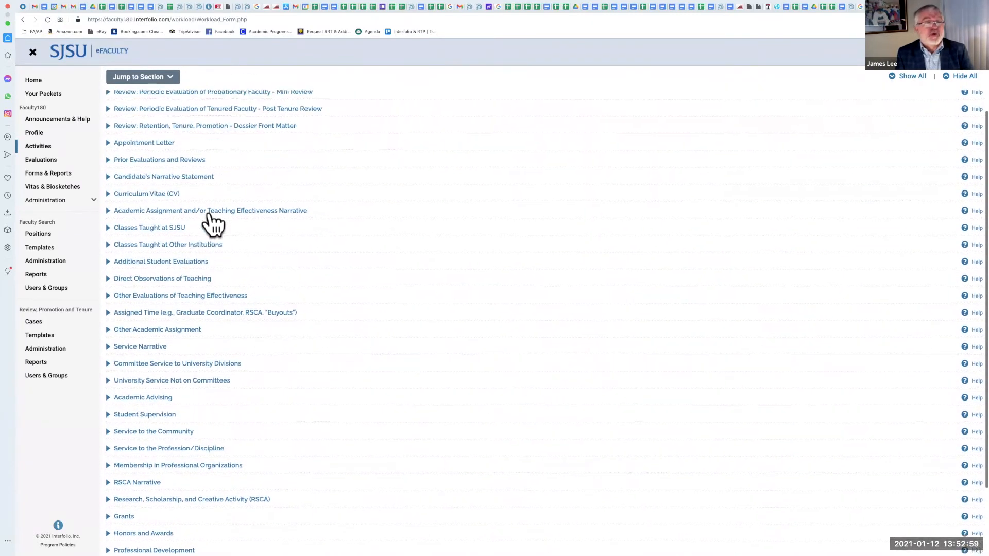
scroll(337, 119, up, 4)
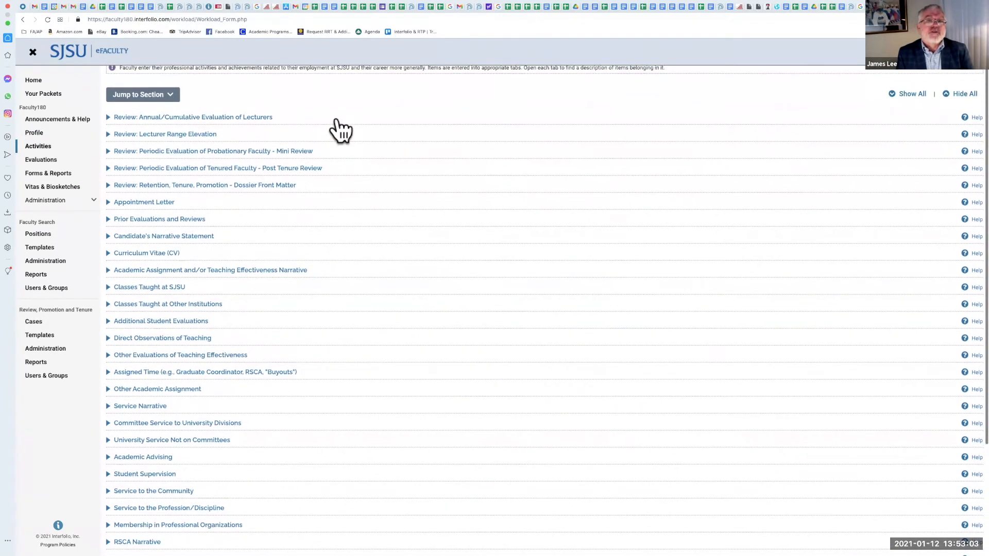
scroll(337, 118, up, 1)
scroll(337, 117, up, 2)
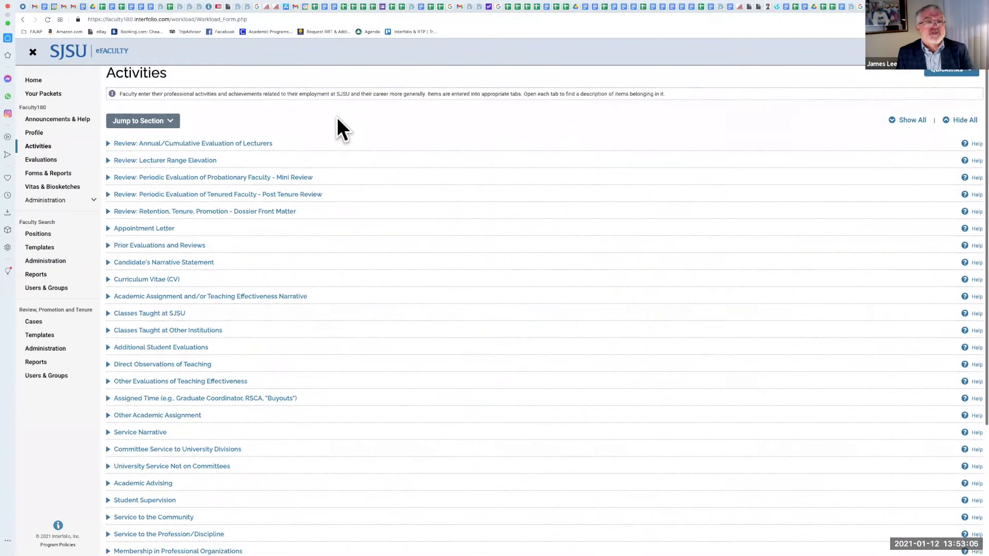
scroll(317, 183, down, 2)
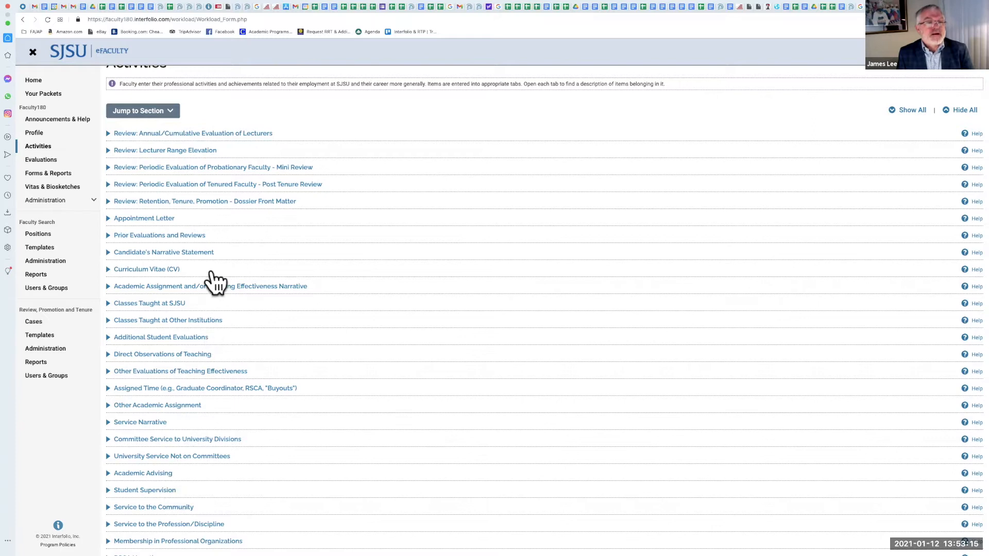
scroll(211, 281, up, 2)
scroll(211, 280, down, 4)
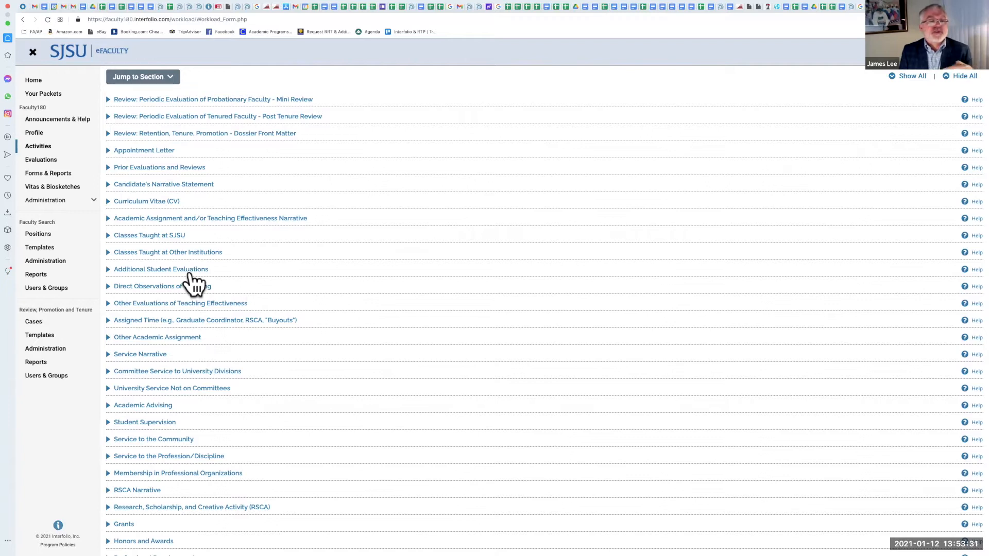
scroll(193, 284, down, 2)
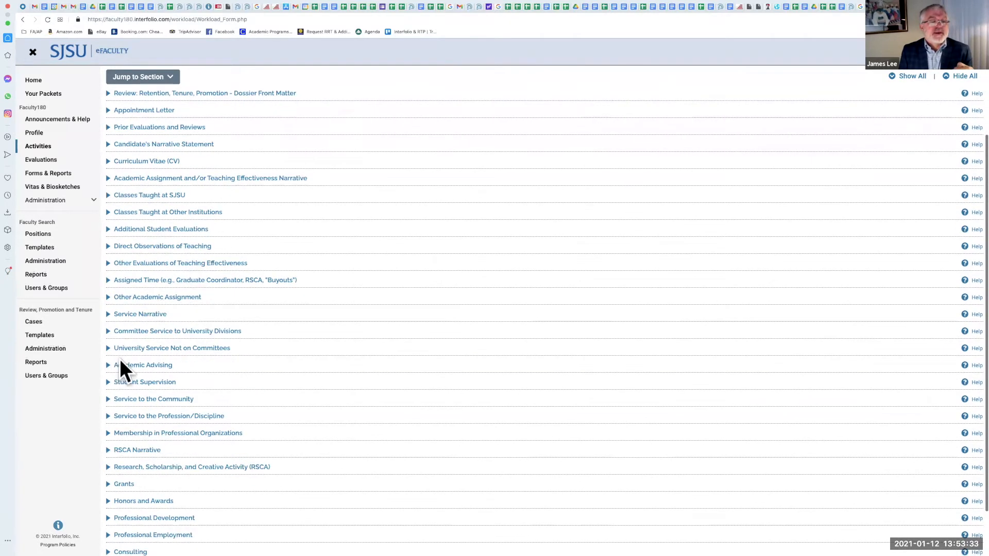
Step: Expand the Service to the Community section to view its description, then collapse it
click(110, 380)
click(109, 347)
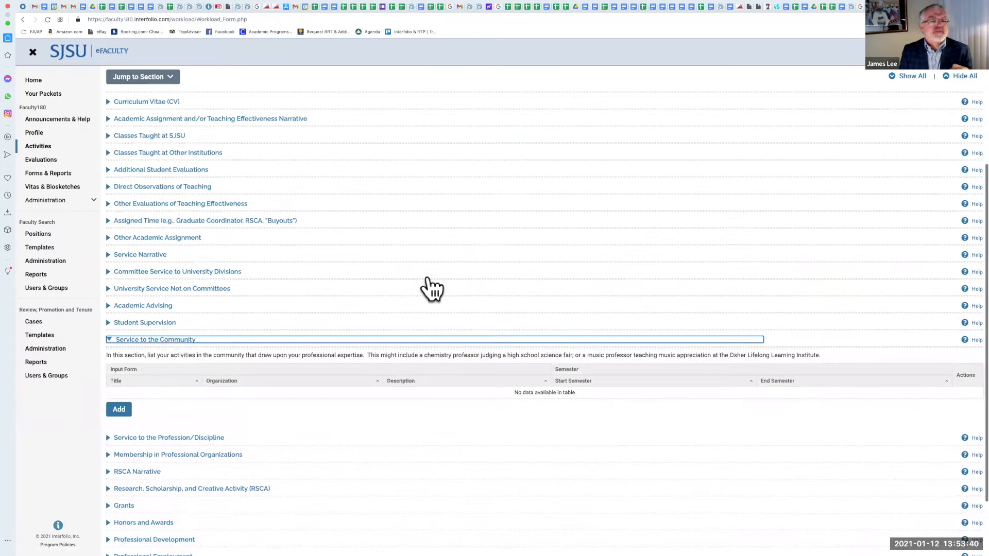
scroll(432, 287, down, 1)
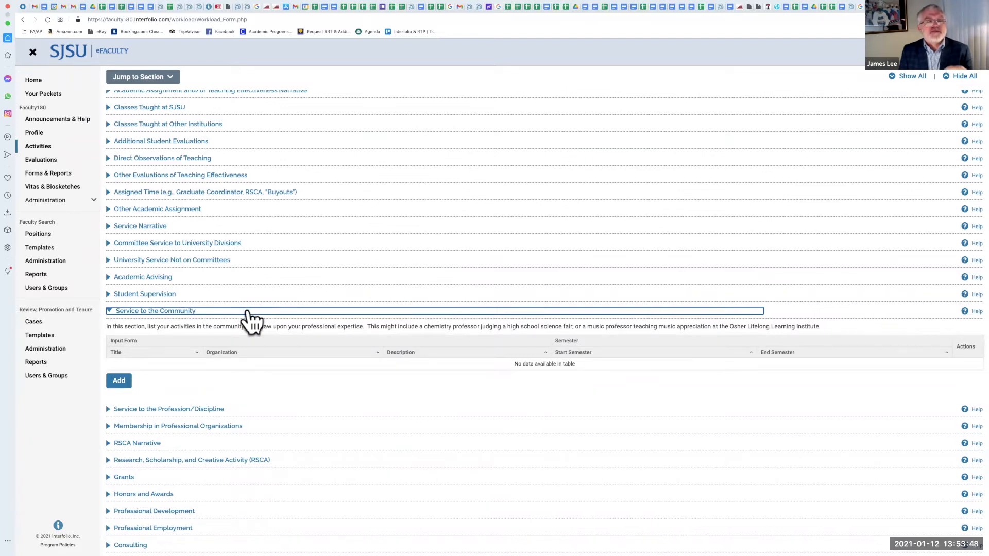
click(111, 311)
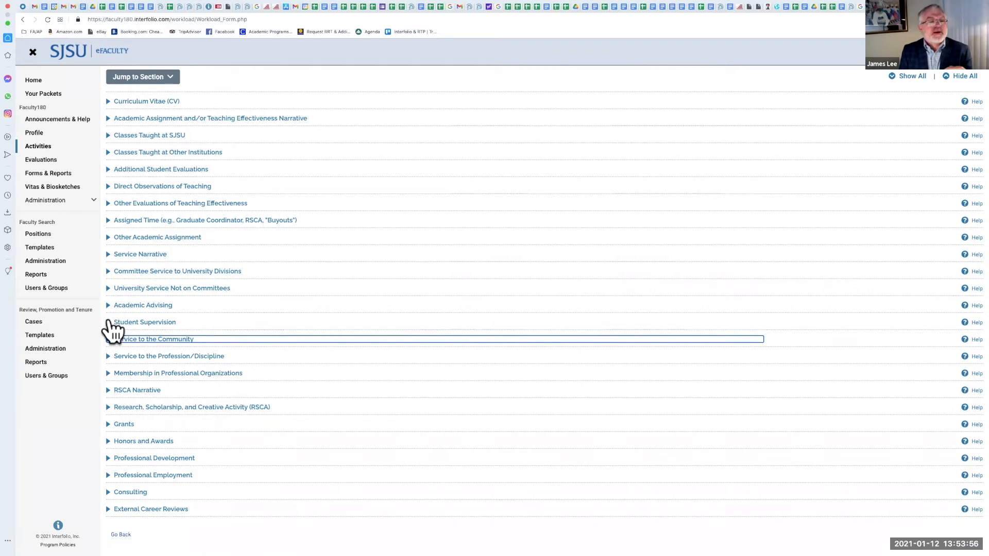
Step: Expand the Student Supervision section and open its existing entry for editing
click(109, 322)
scroll(222, 286, down, 2)
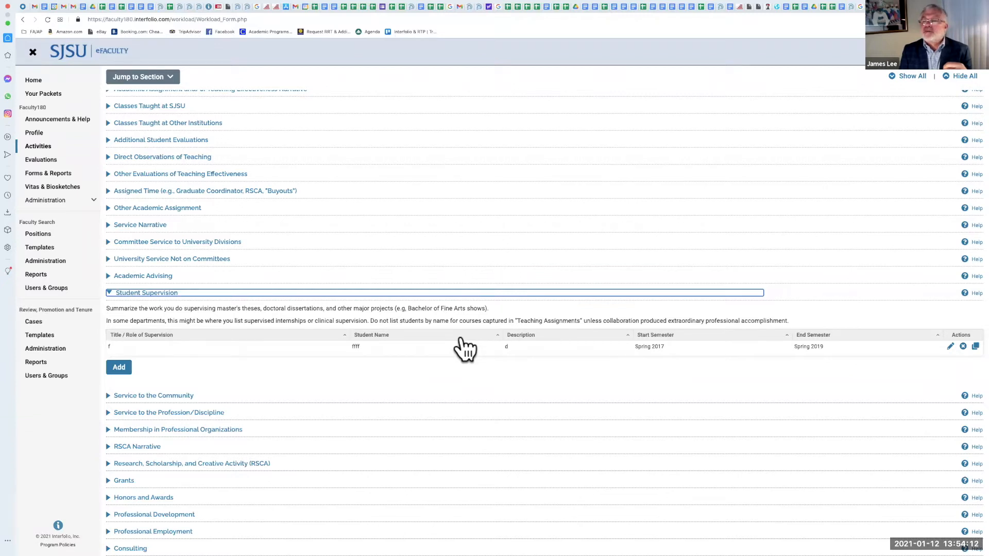
scroll(465, 349, down, 1)
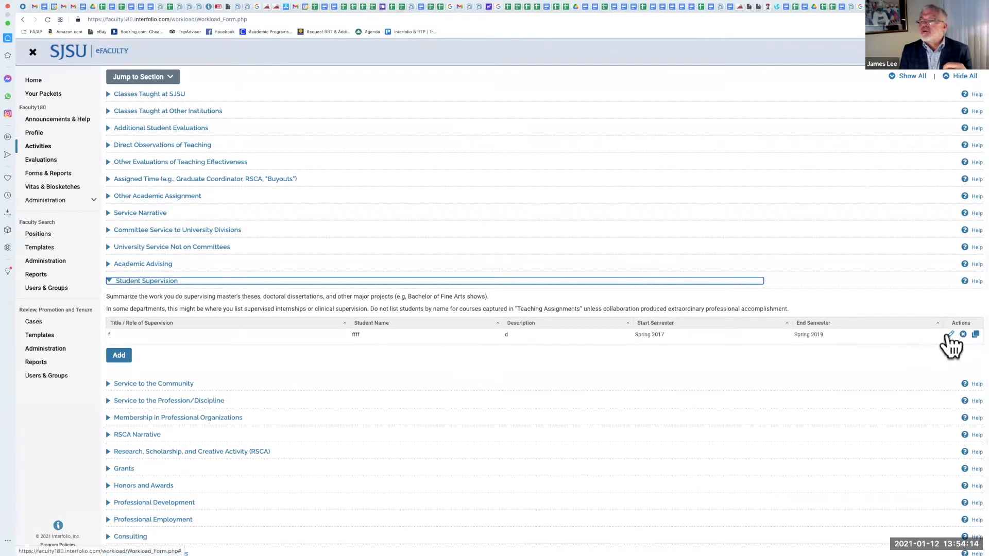
click(950, 334)
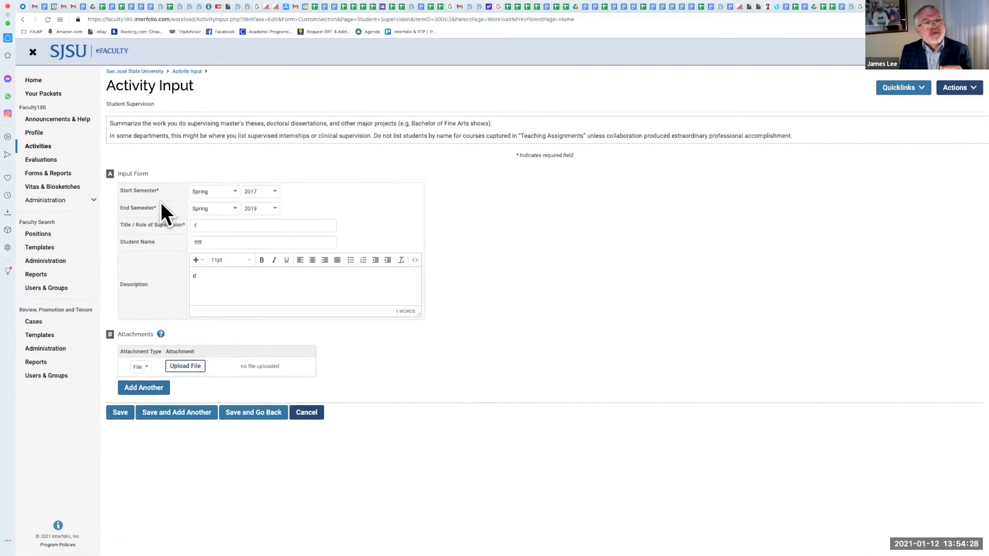
Step: Return to Activities and expand the Review: Periodic Evaluation of Tenured Faculty - Post Tenure Review section to read its instructions
click(62, 150)
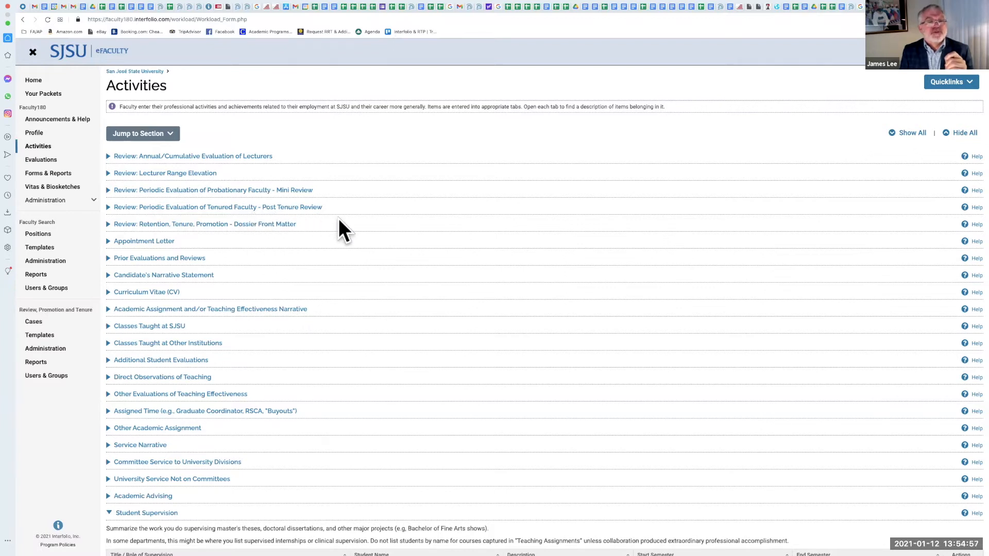
click(107, 208)
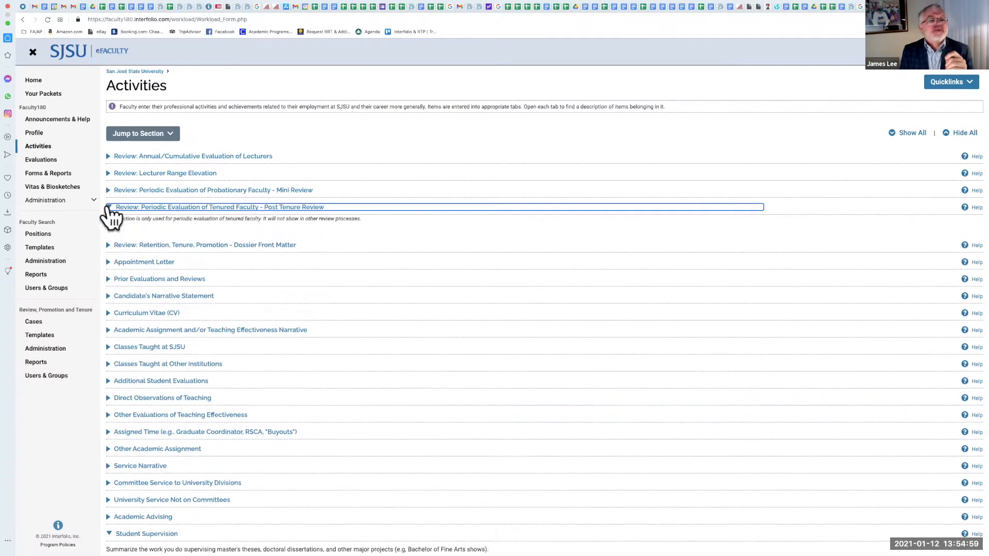
scroll(341, 261, down, 1)
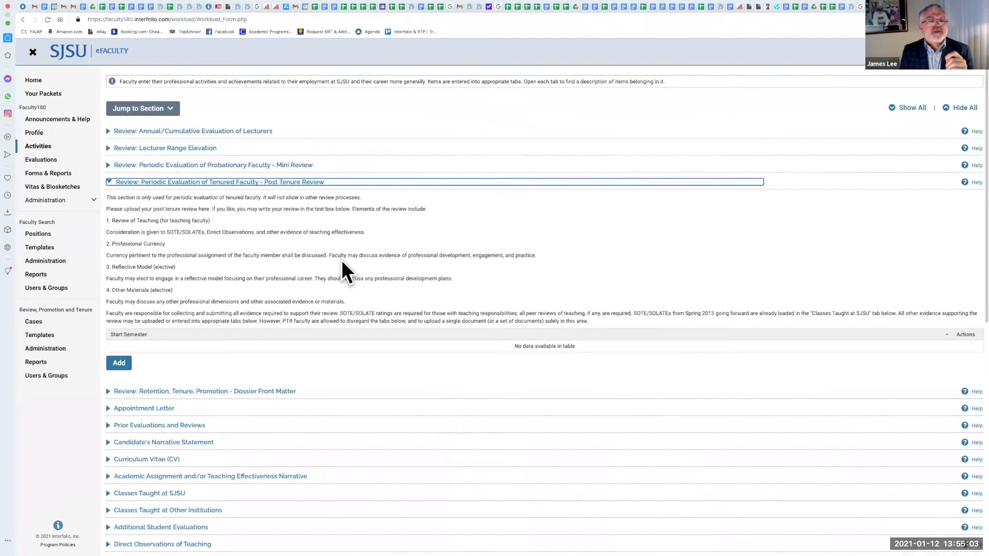
scroll(342, 260, down, 1)
scroll(342, 260, down, 1)
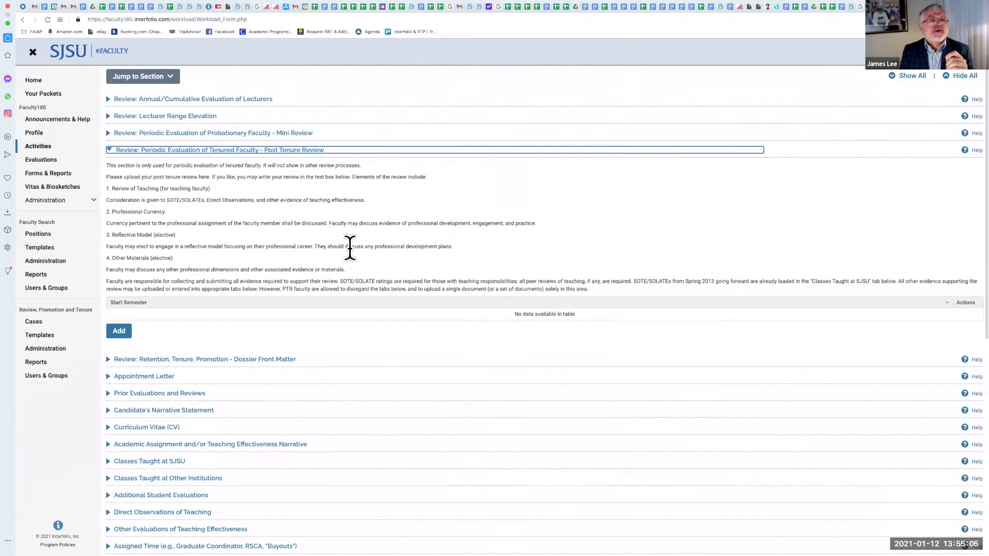
scroll(350, 247, down, 1)
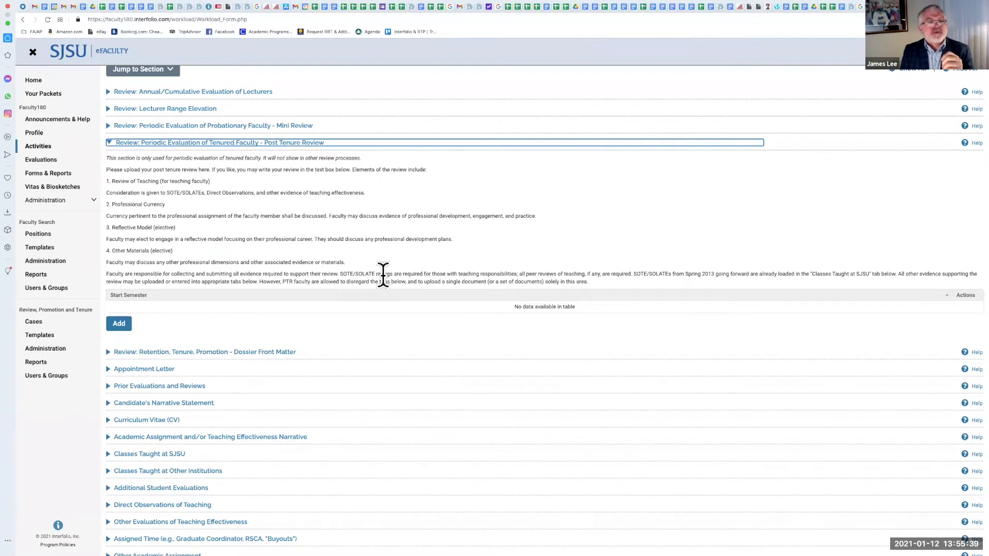
scroll(384, 253, down, 1)
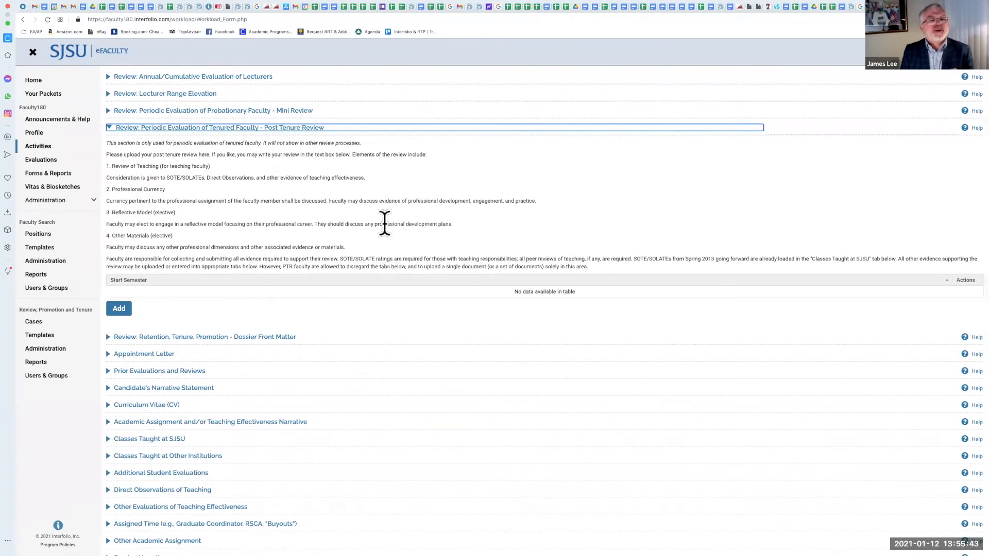
Step: Add a new Post Tenure Review entry with the semester set to Spring 2021
click(126, 312)
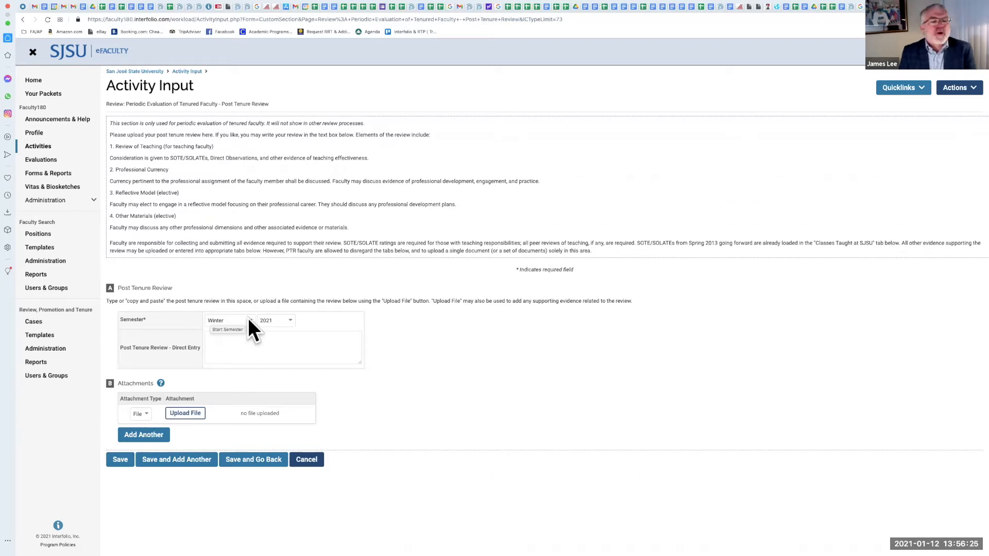
click(250, 319)
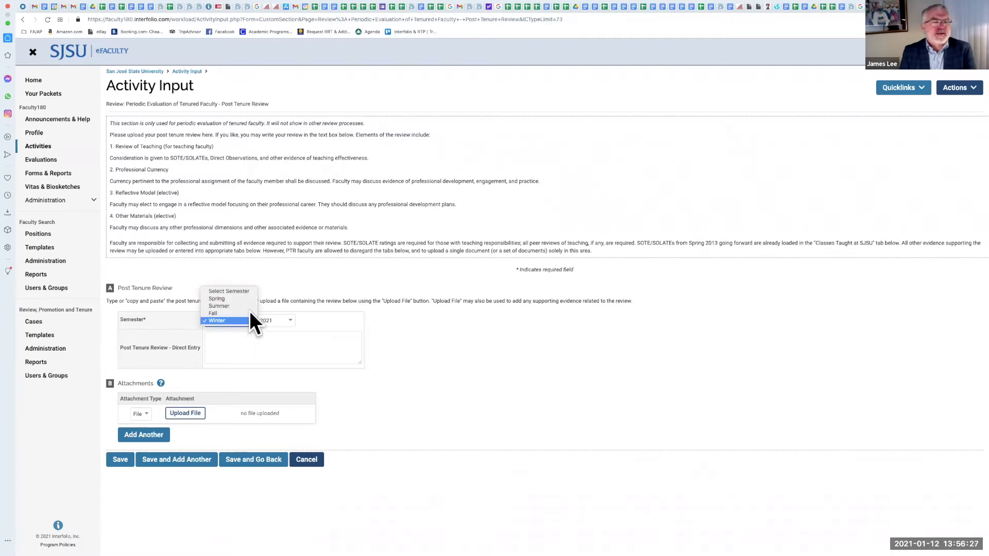
click(251, 301)
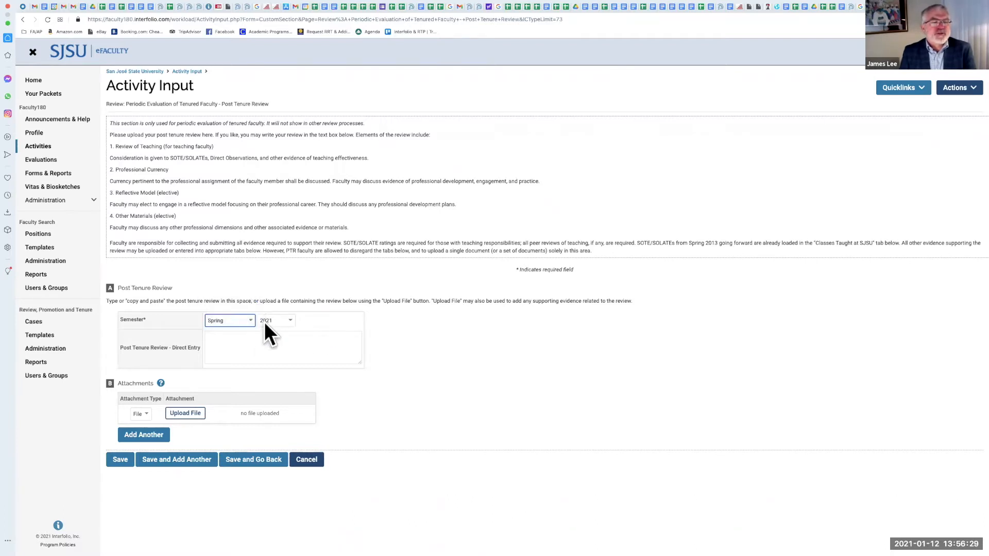
click(263, 340)
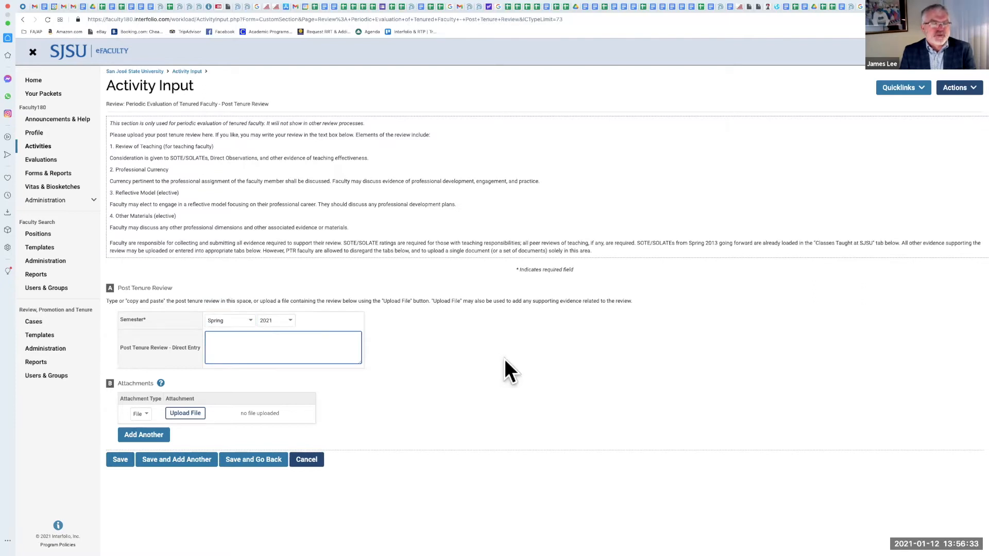
scroll(504, 360, down, 1)
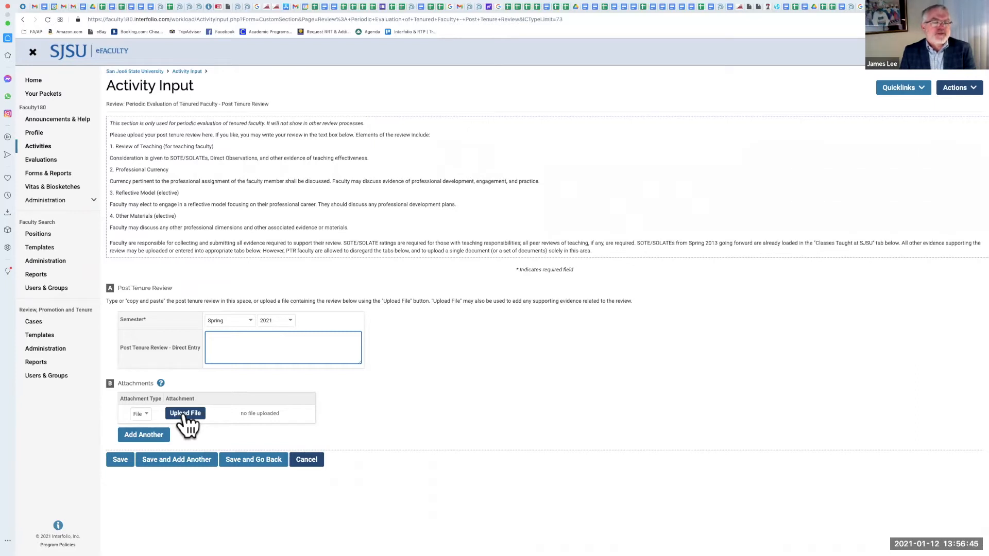
Step: Upload the PTR 2020 HTML review file as an attachment, searching the files for PTR
click(185, 414)
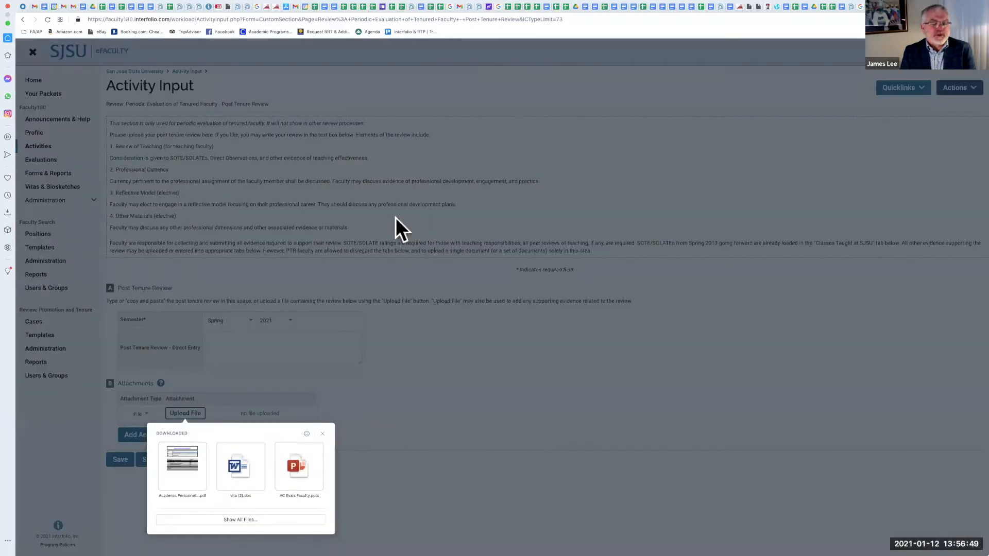
click(246, 520)
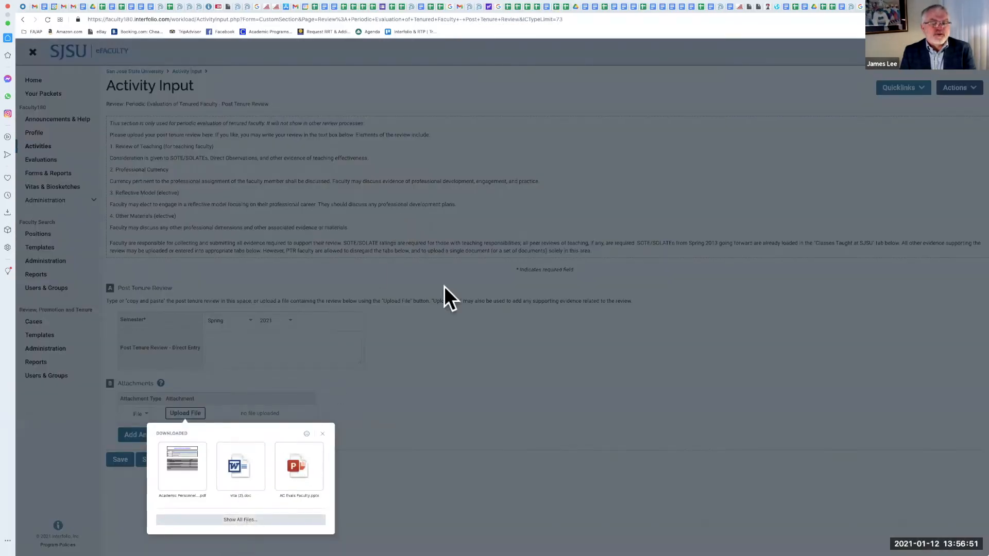
click(593, 104)
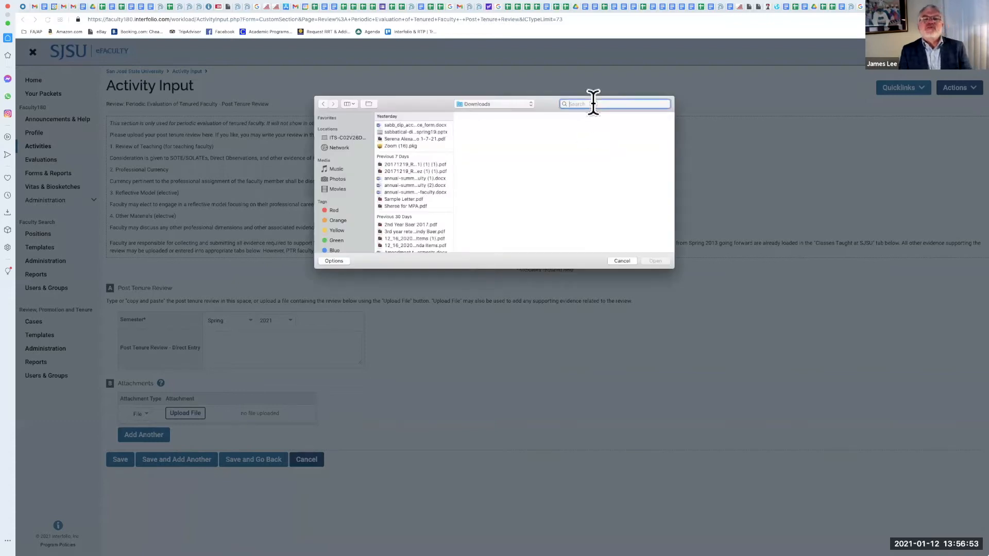
text(PTR)
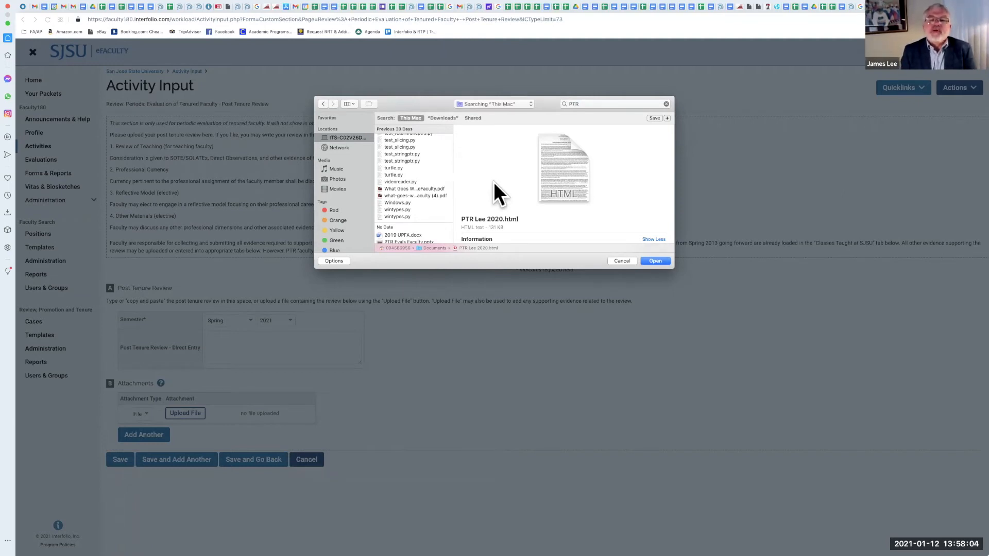
click(658, 262)
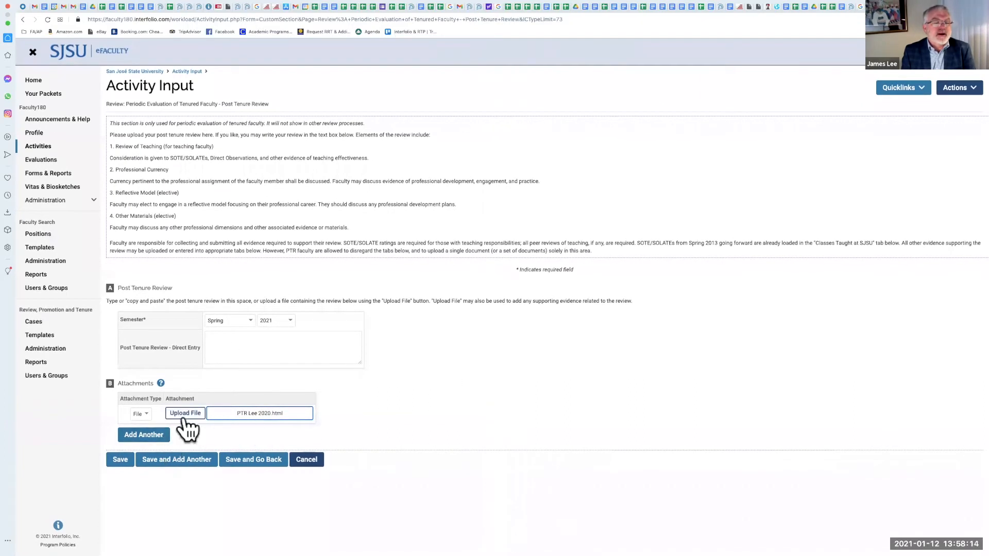
Step: Add another attachment row, save the entry returning to Activities, and reopen the Spring 2021 entry for editing
click(156, 436)
click(254, 498)
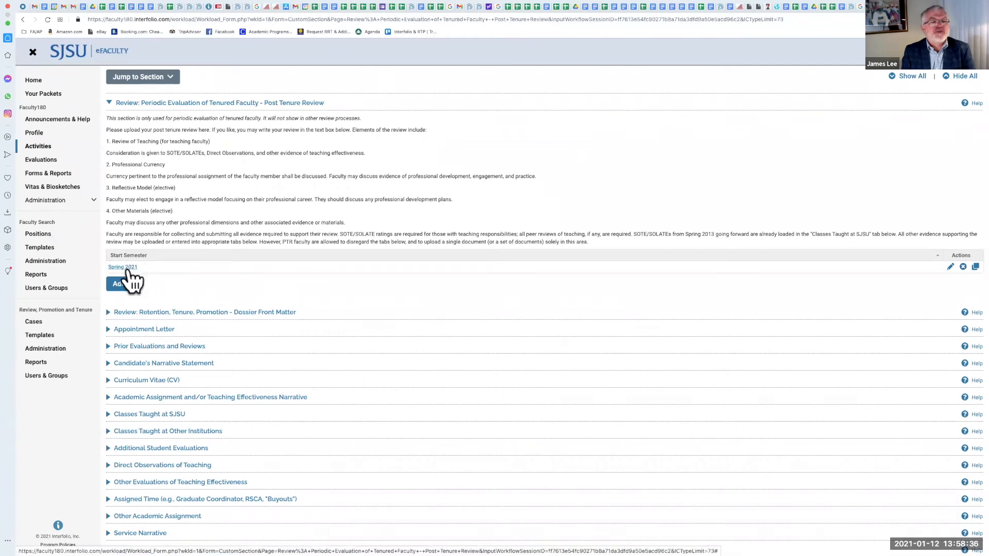
click(951, 266)
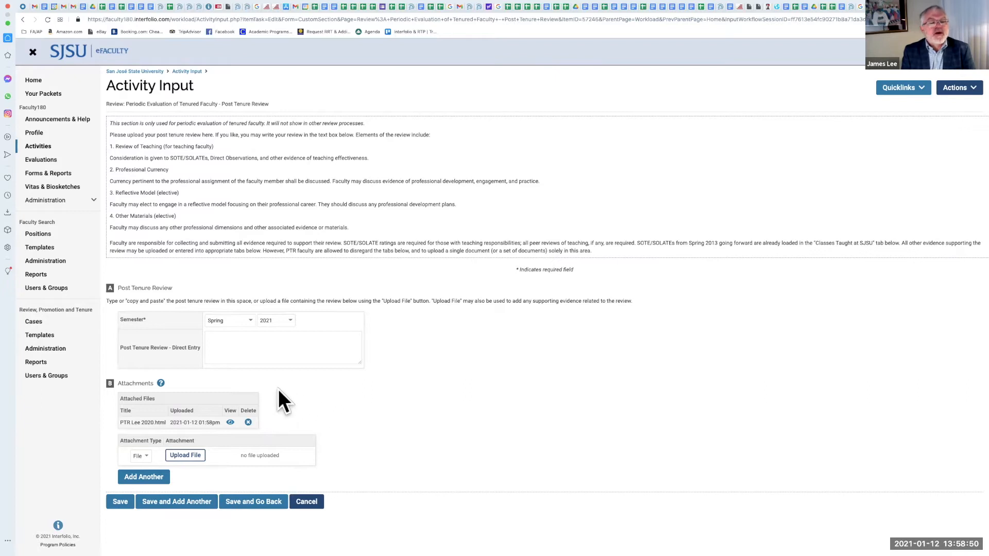
Step: Enter "Directly written your ptr in this text box" in the Post Tenure Review direct entry field
click(289, 350)
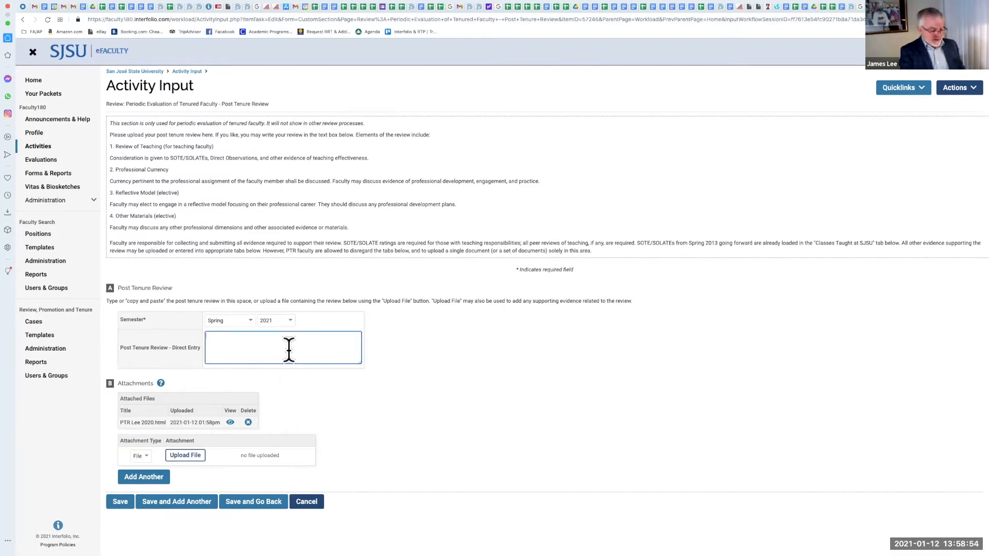
text(Directl)
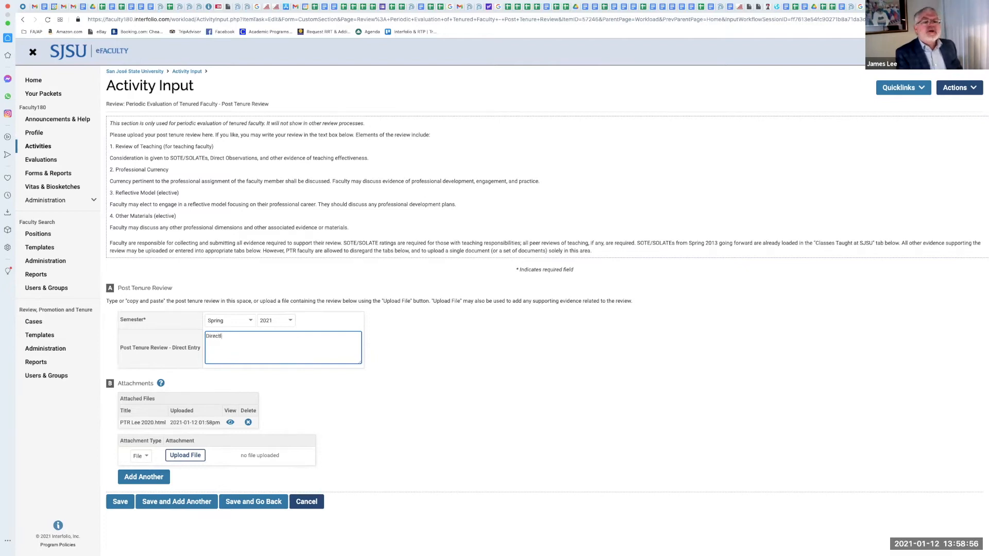
text(y written your ptr in this)
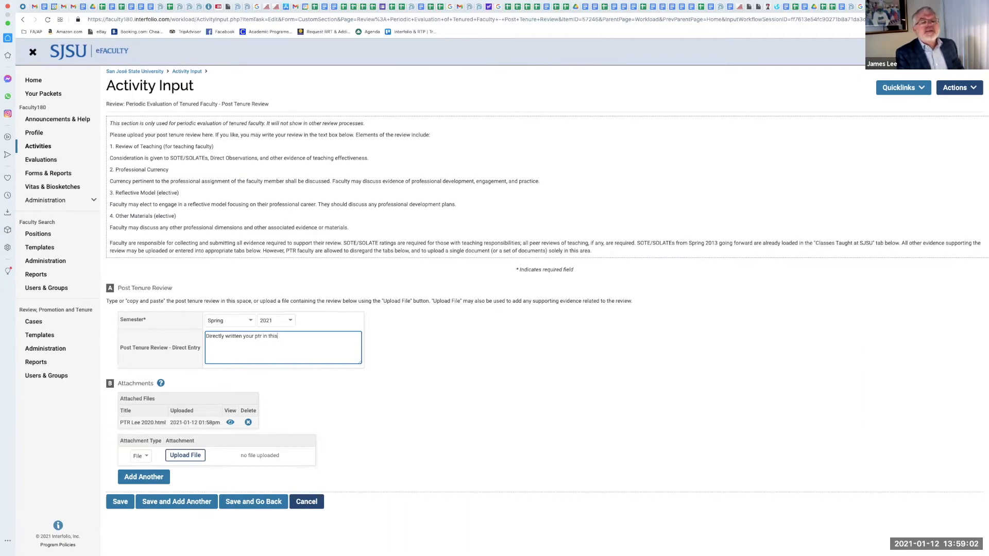
text( text bos)
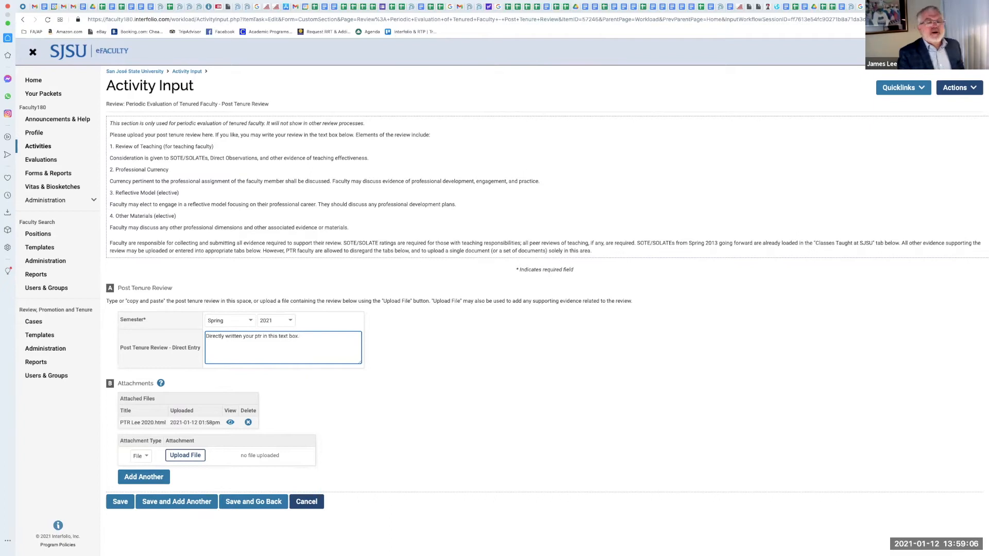
Step: Copy the full text of the attached PTR 2020 review file into the direct entry field, then cancel the edit
click(231, 423)
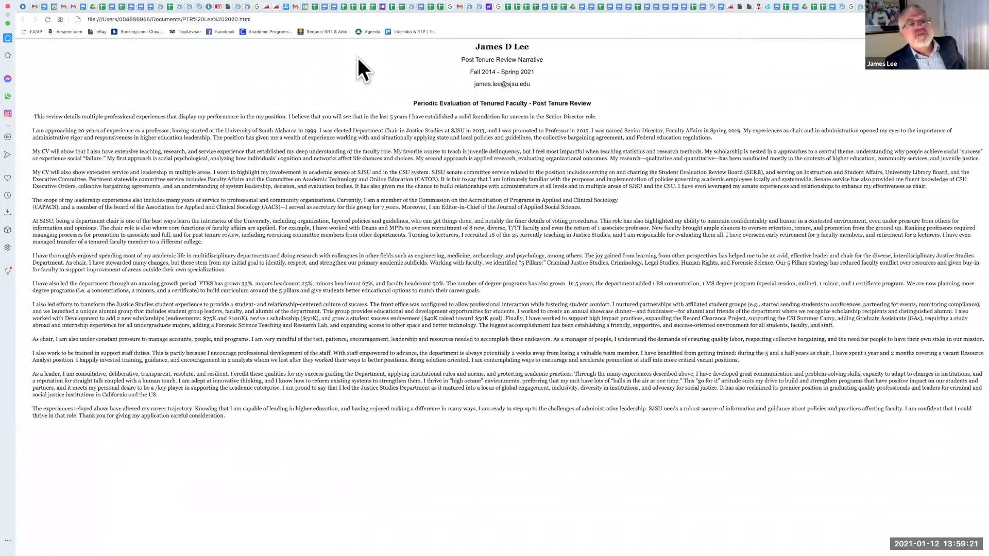
drag(471, 46, 961, 431)
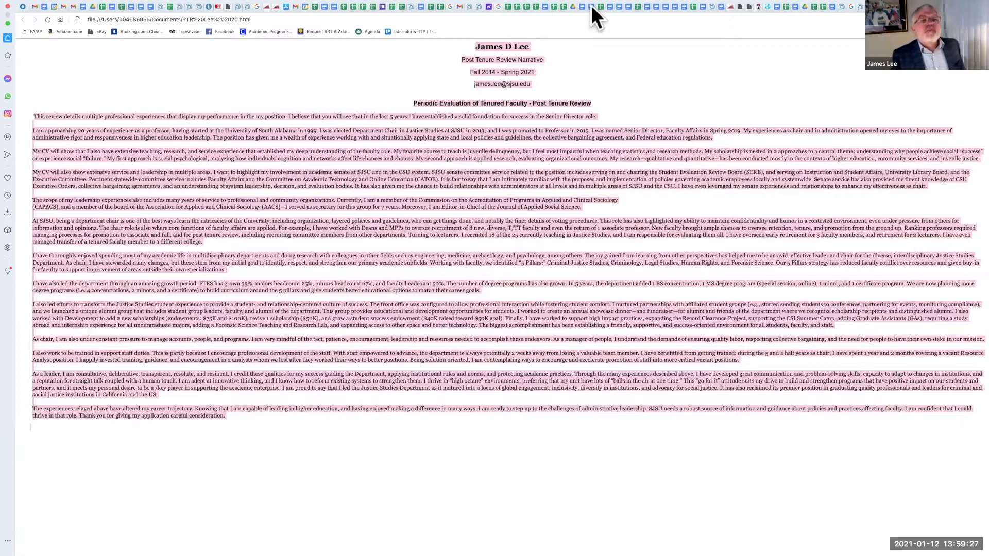
mouse_move(591, 3)
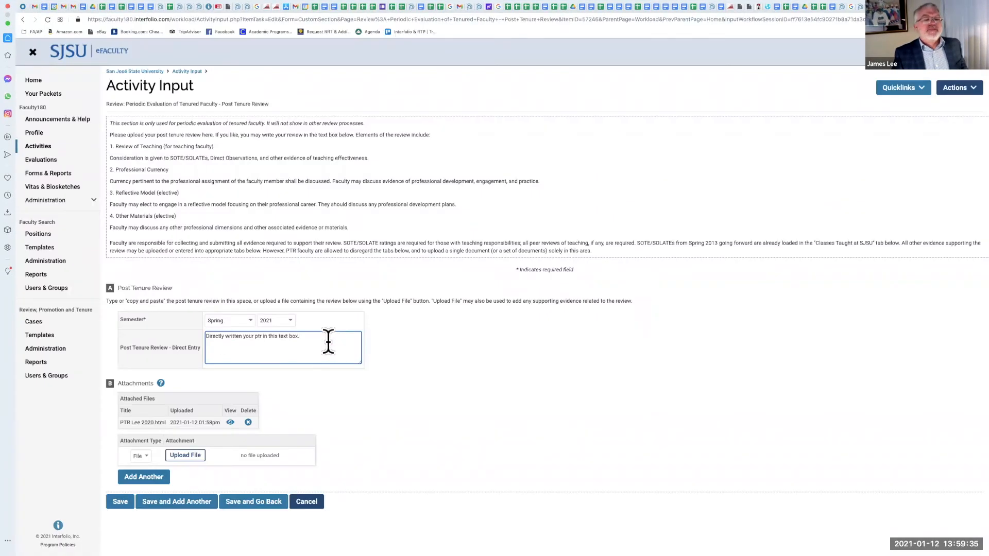
drag(330, 340, 152, 325)
key(super+v)
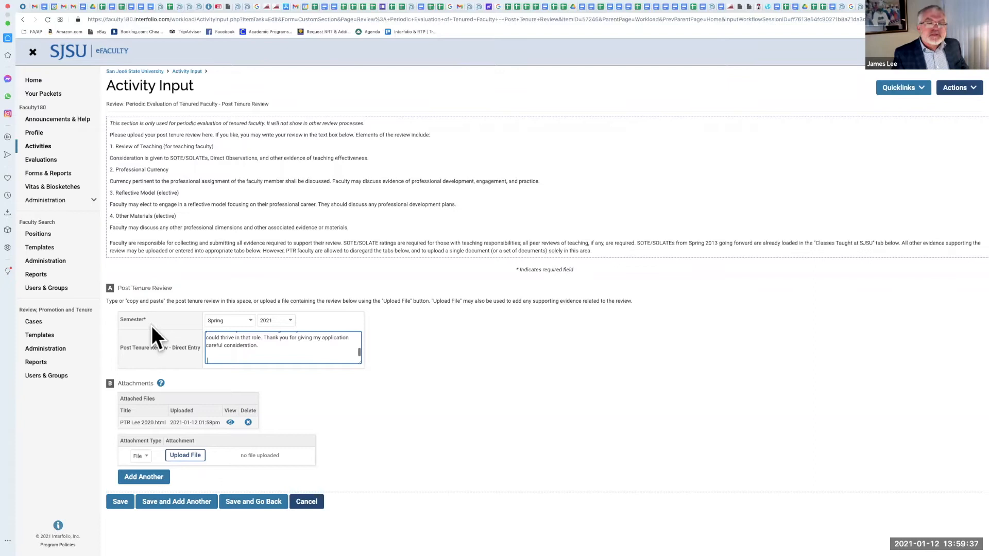
scroll(279, 350, down, 1)
scroll(279, 350, up, 5)
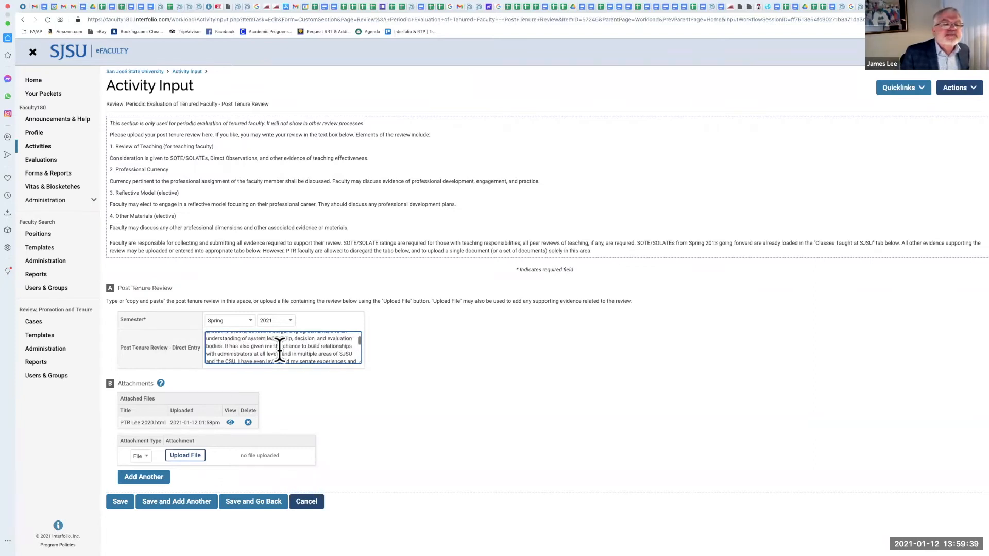
scroll(304, 349, down, 2)
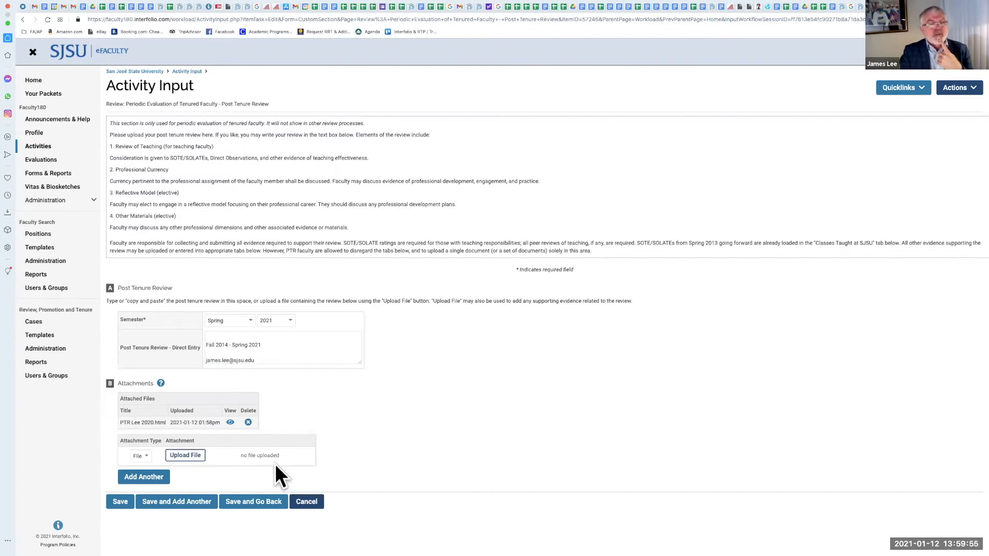
click(315, 503)
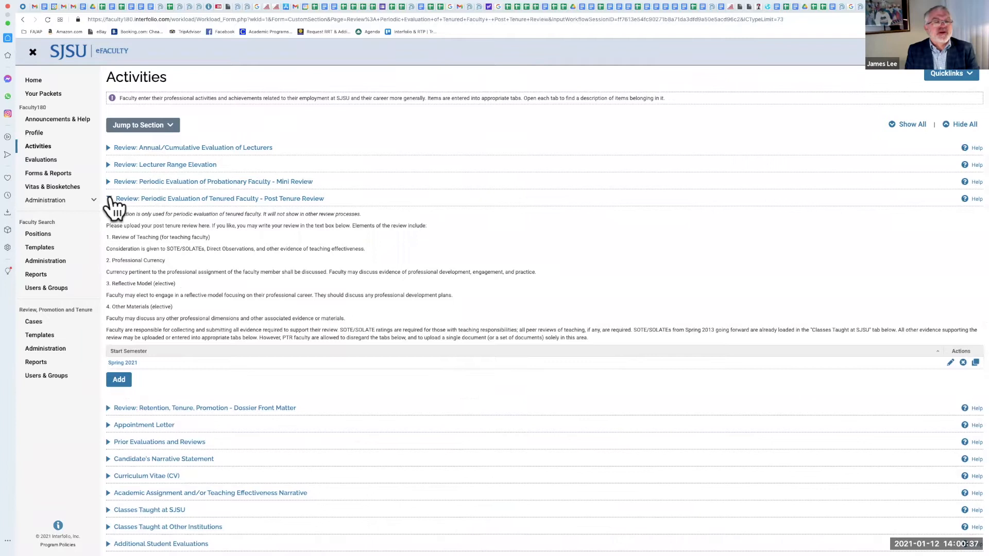
Step: Collapse the Post Tenure Review section and open the Fall 2020 JS 152 89 course under Classes Taught at SJSU for editing
click(110, 200)
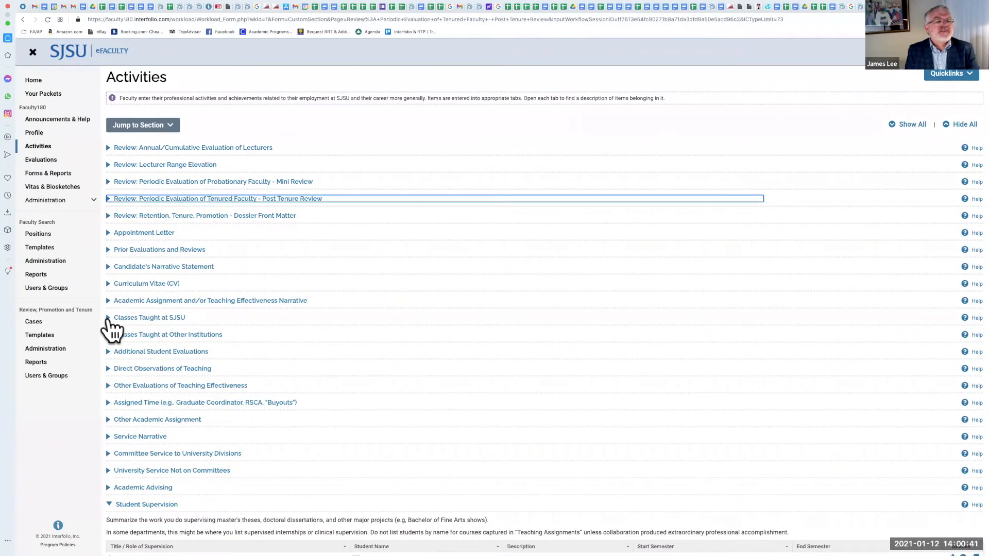
click(108, 319)
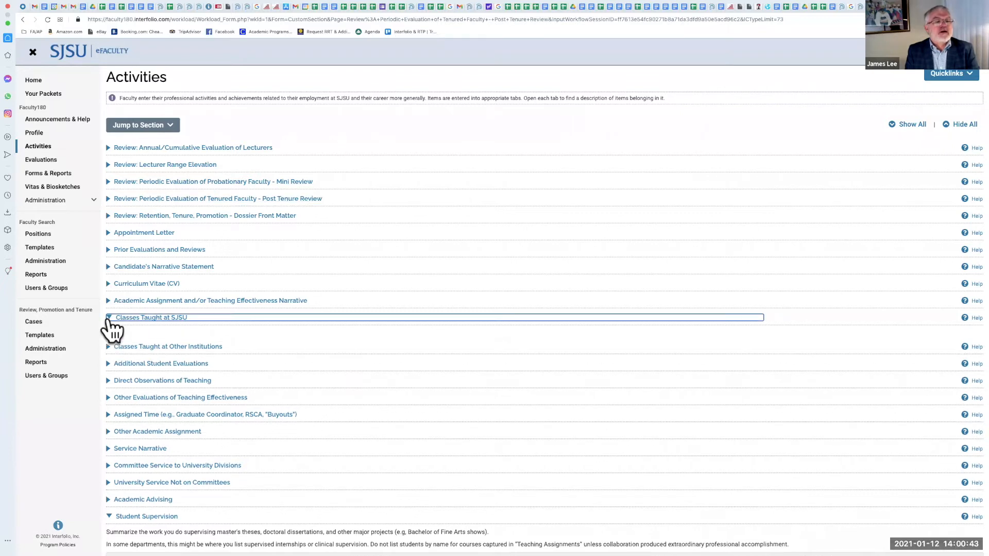
scroll(253, 297, down, 1)
scroll(255, 298, down, 2)
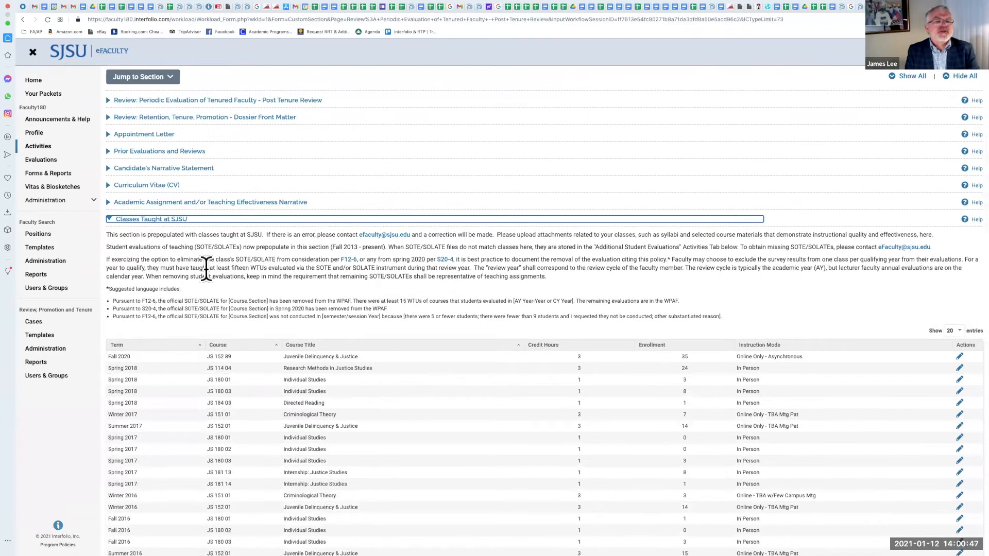
scroll(207, 265, down, 1)
scroll(251, 237, down, 2)
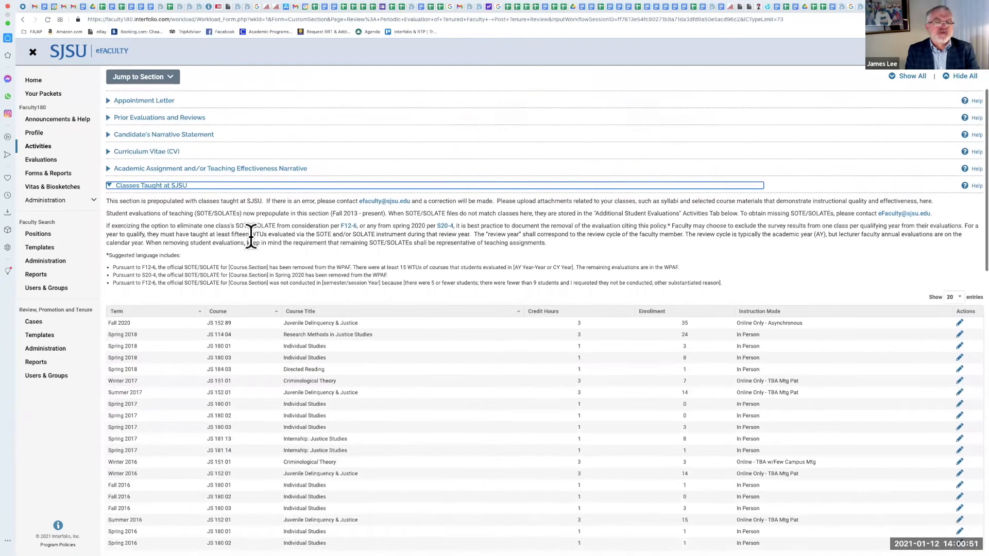
scroll(251, 236, down, 2)
scroll(251, 235, down, 2)
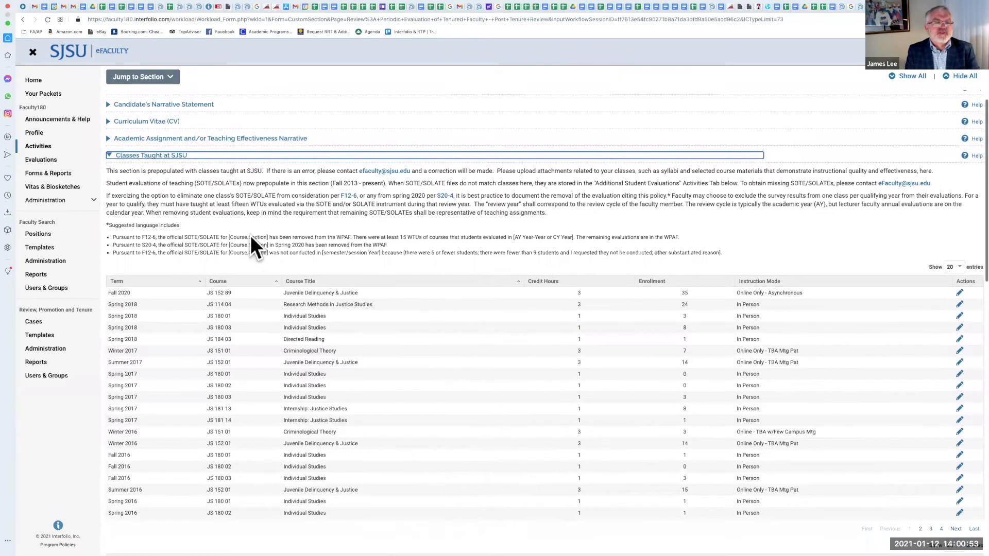
scroll(257, 227, down, 1)
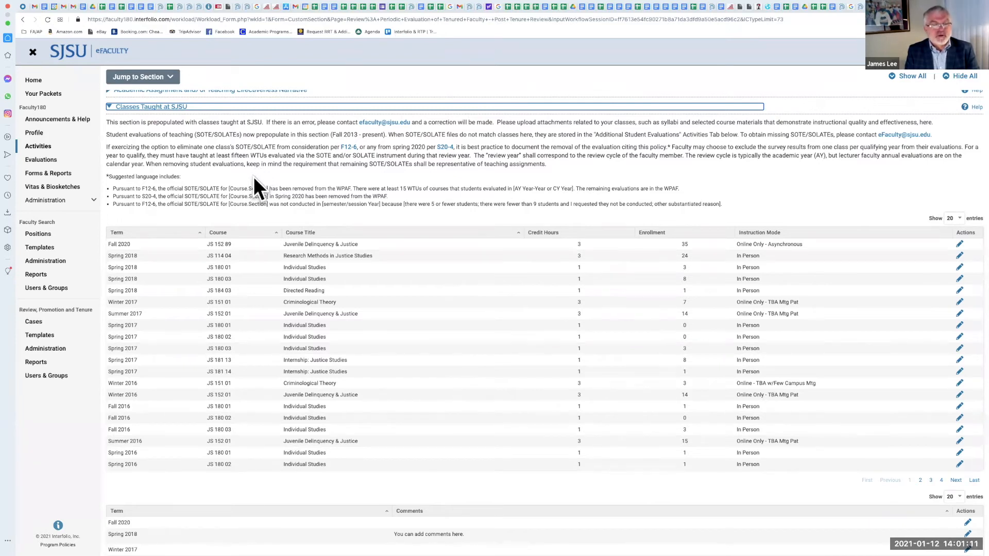
scroll(254, 204, down, 1)
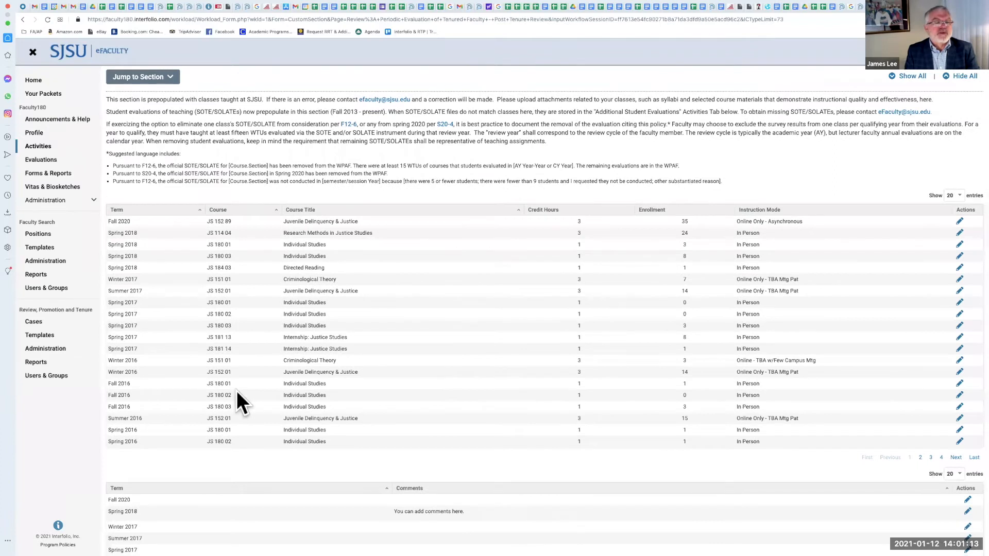
scroll(284, 185, up, 2)
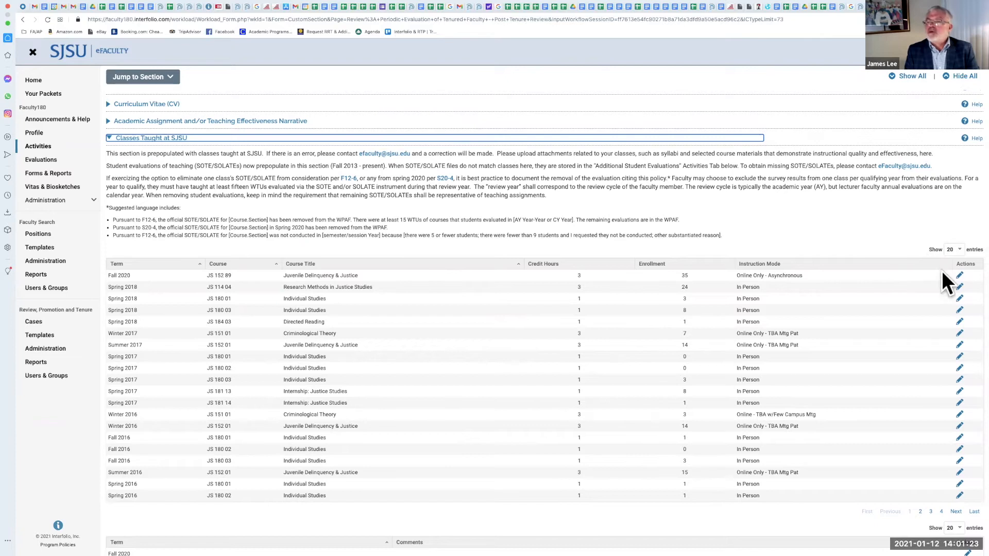
click(959, 277)
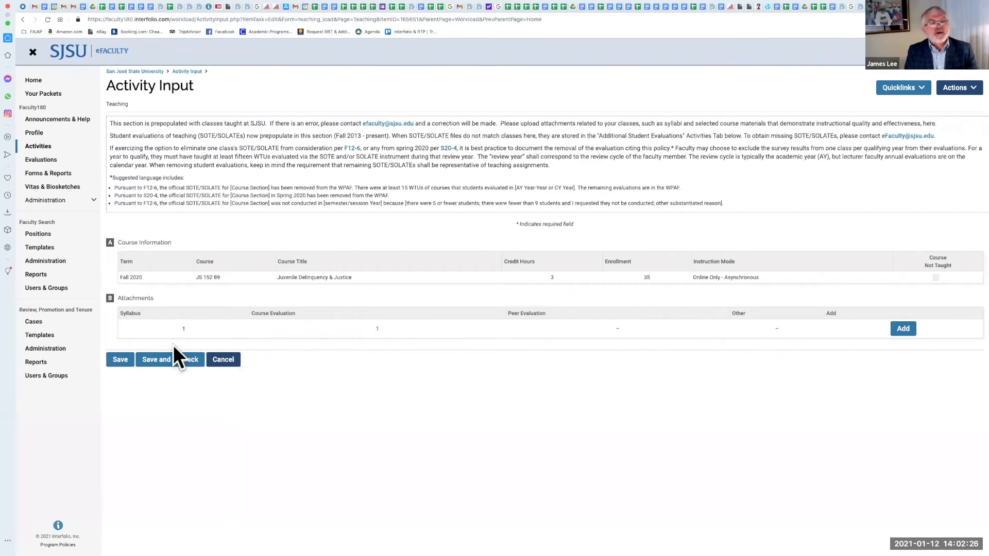
Step: View the Fall 2020 JS 152 89 course evaluation PDF, then close the Course Evaluation dialog
click(377, 328)
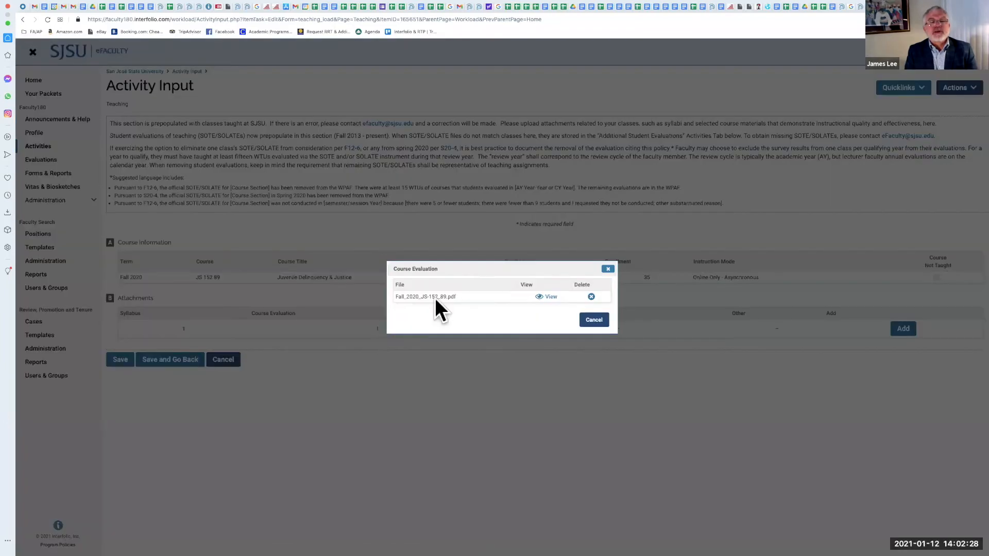
click(543, 296)
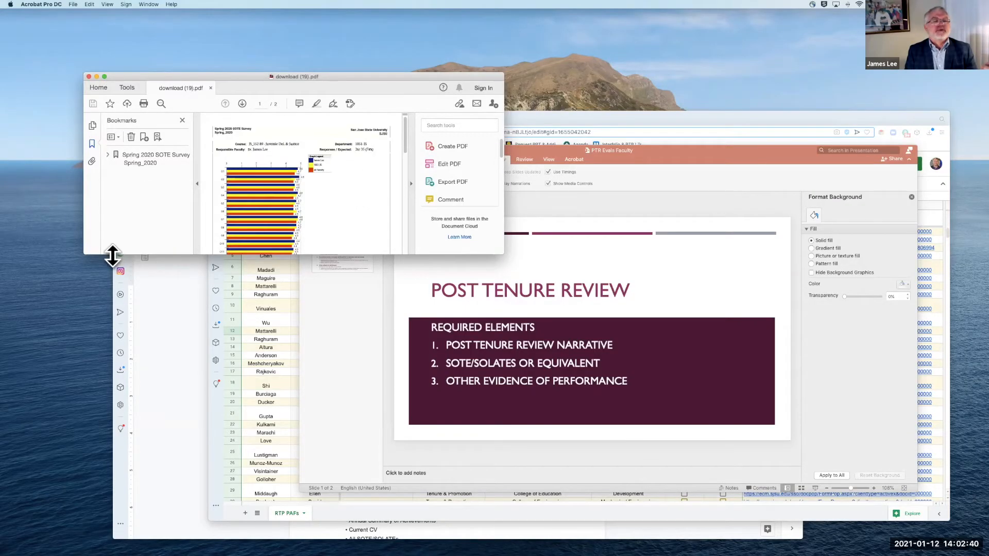
drag(86, 441, 67, 522)
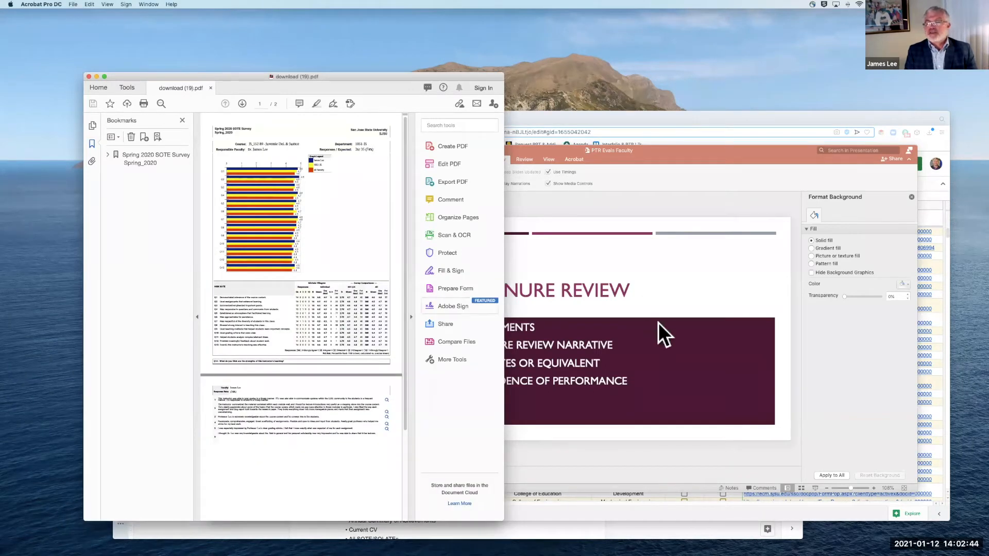
key(ctrl+Up)
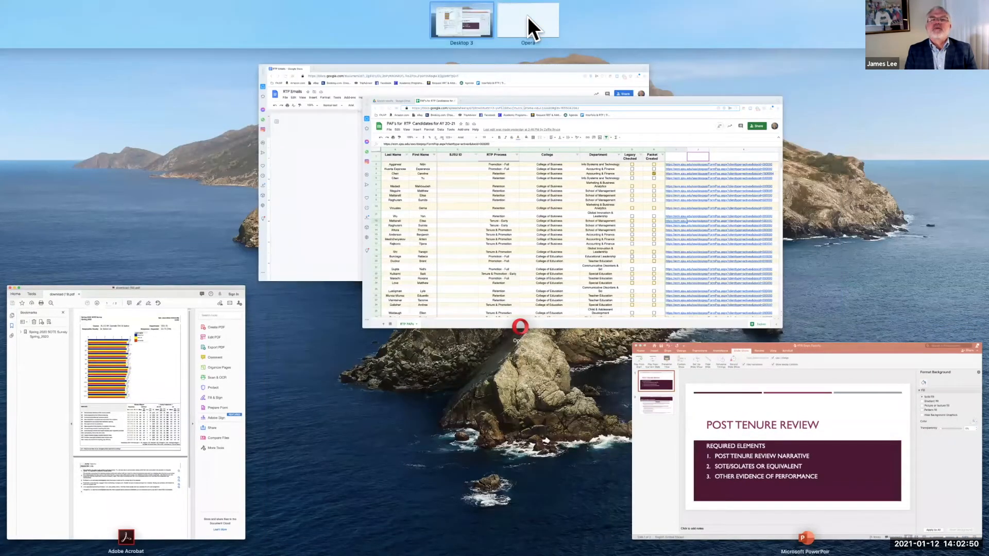
click(528, 21)
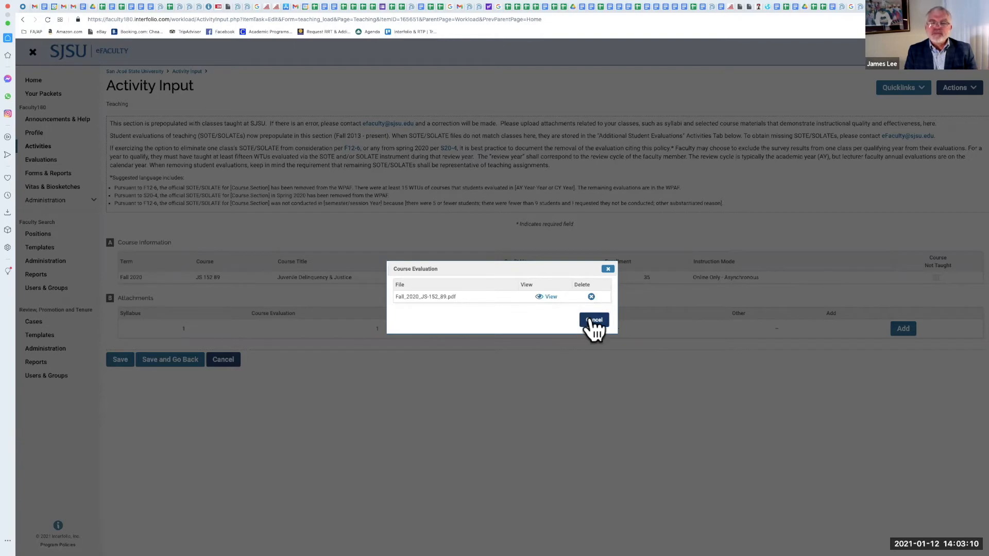
click(595, 319)
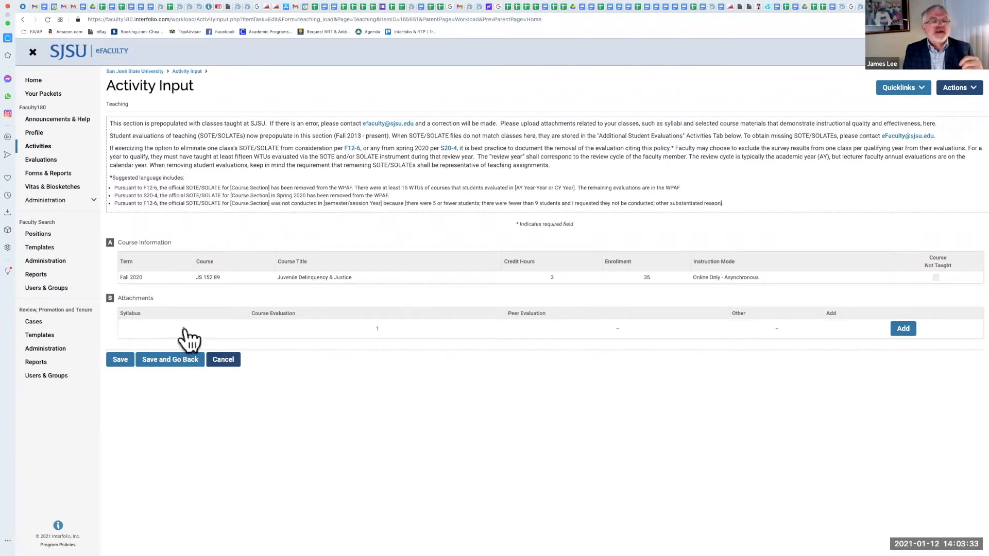
Step: Start a new course attachment for JS 152 89, set its type to Other, and submit the upload
click(904, 330)
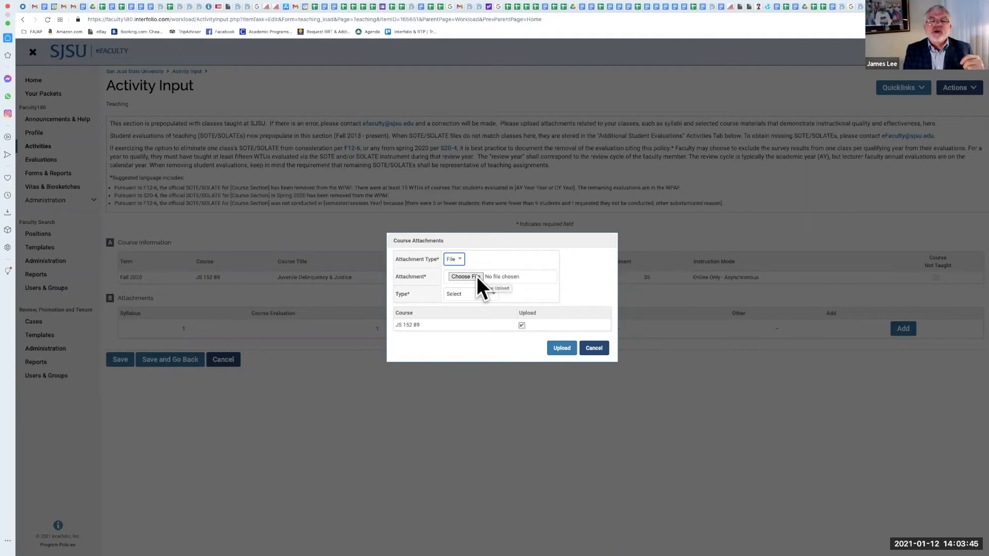
click(477, 276)
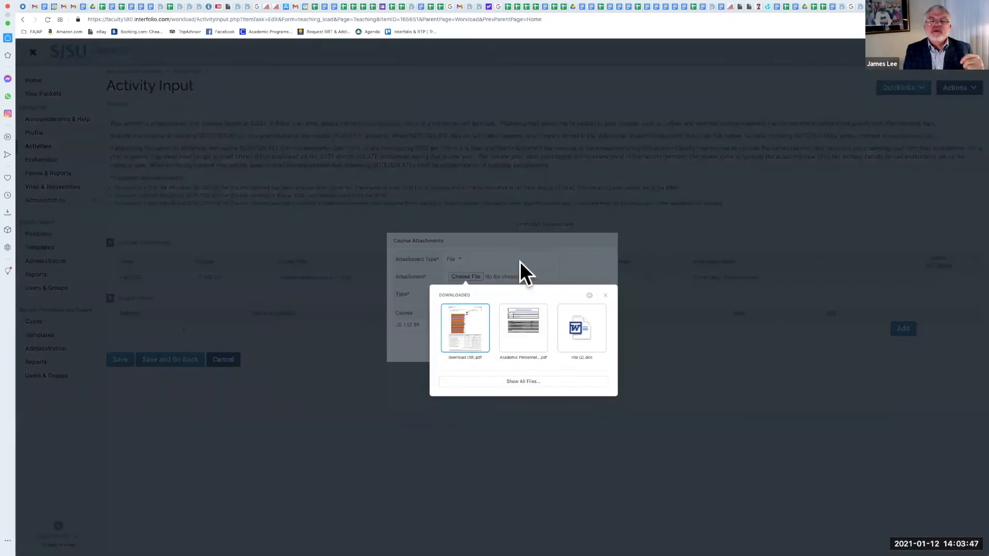
click(519, 262)
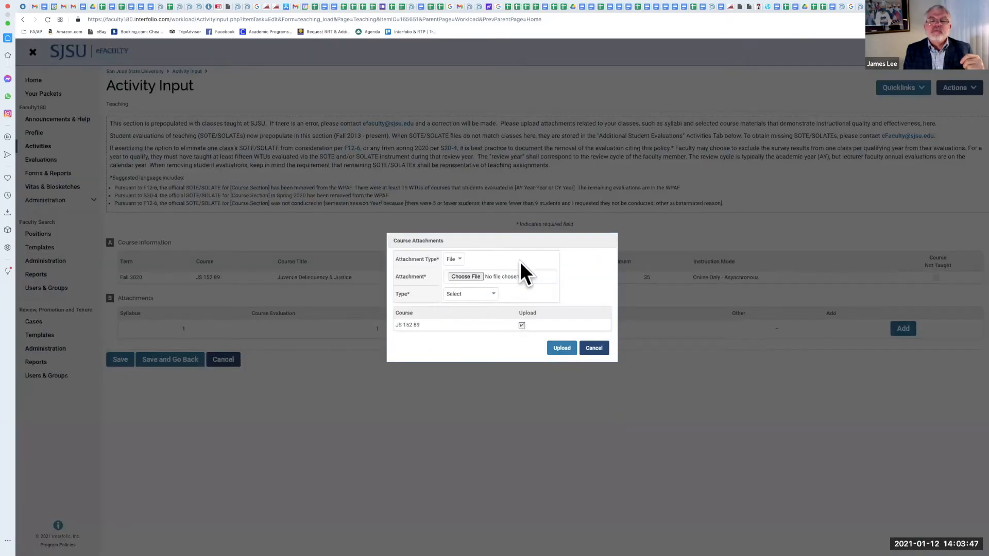
click(492, 291)
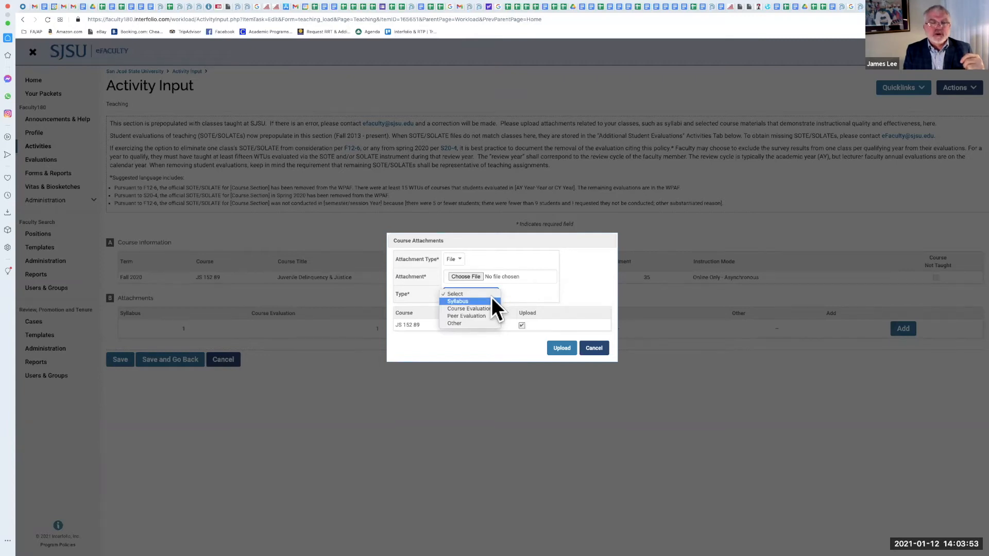
click(491, 324)
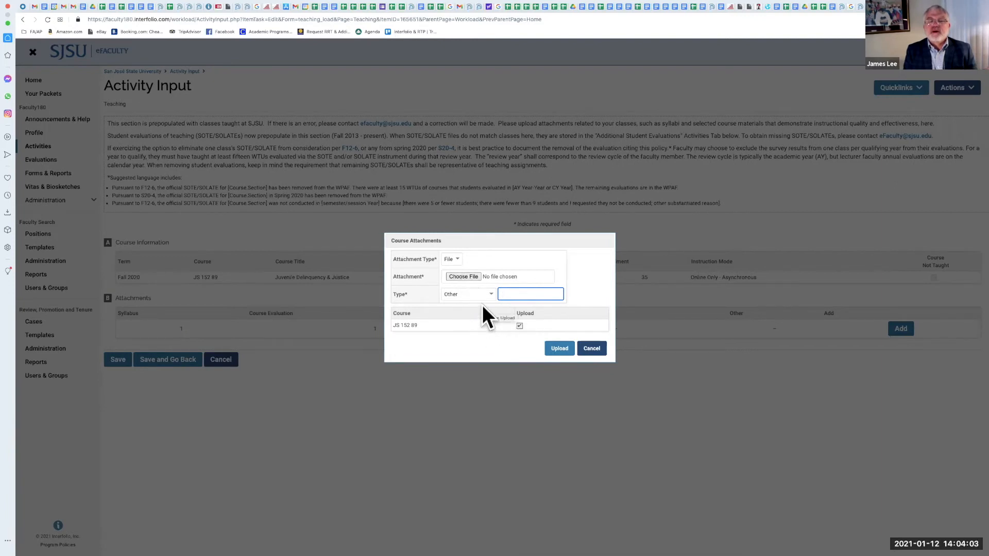
click(556, 349)
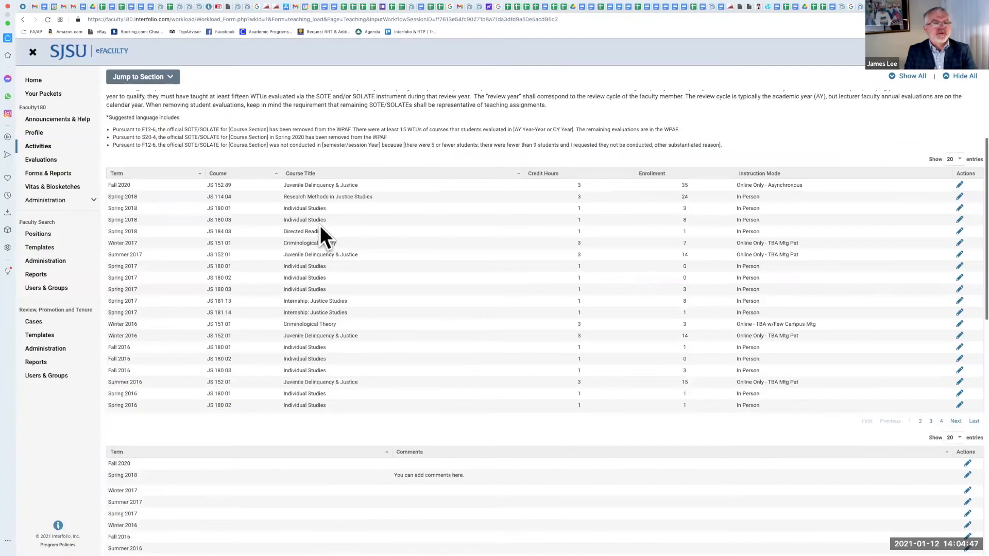
Step: Open the Fall 2020 course comment and start writing "The error in course schedu"
scroll(321, 225, down, 2)
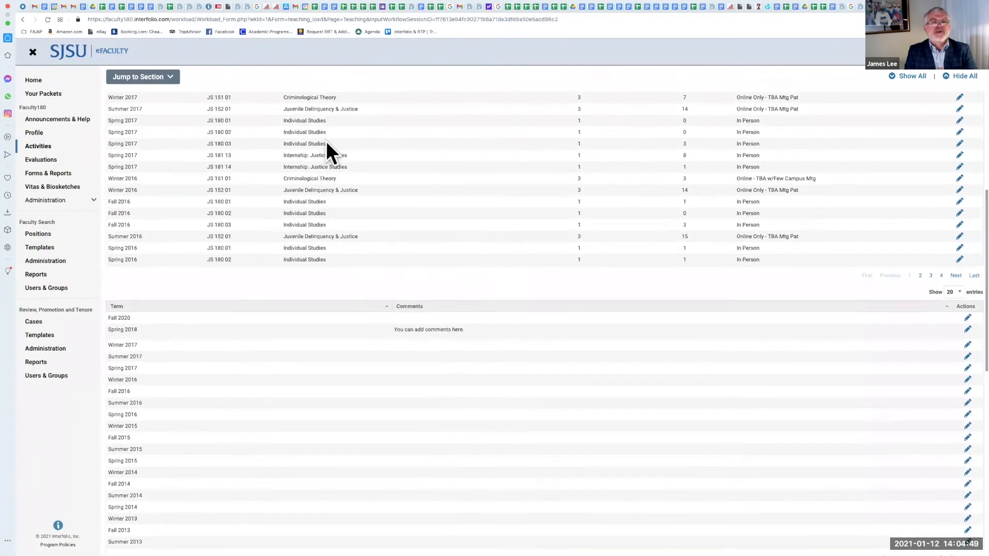
scroll(312, 326, down, 2)
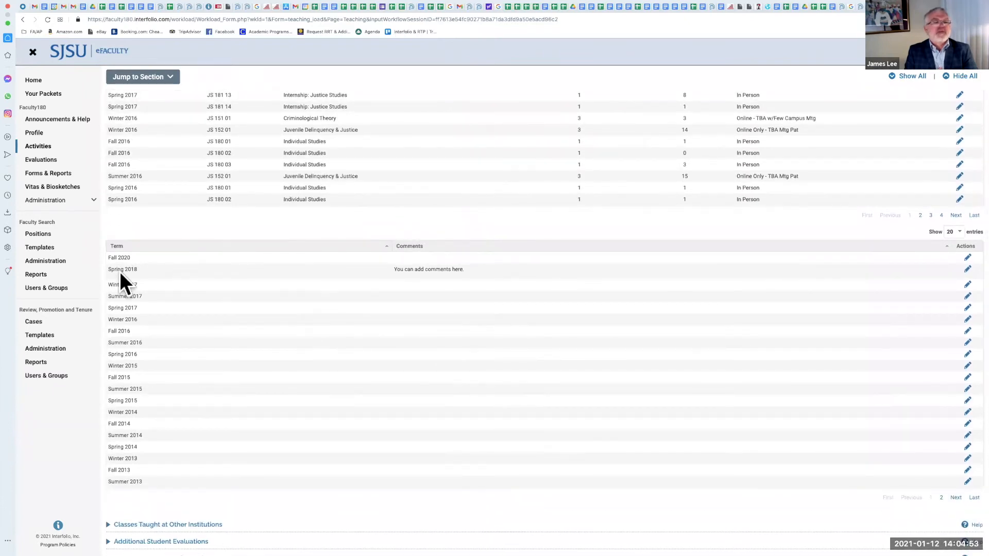
double_click(117, 254)
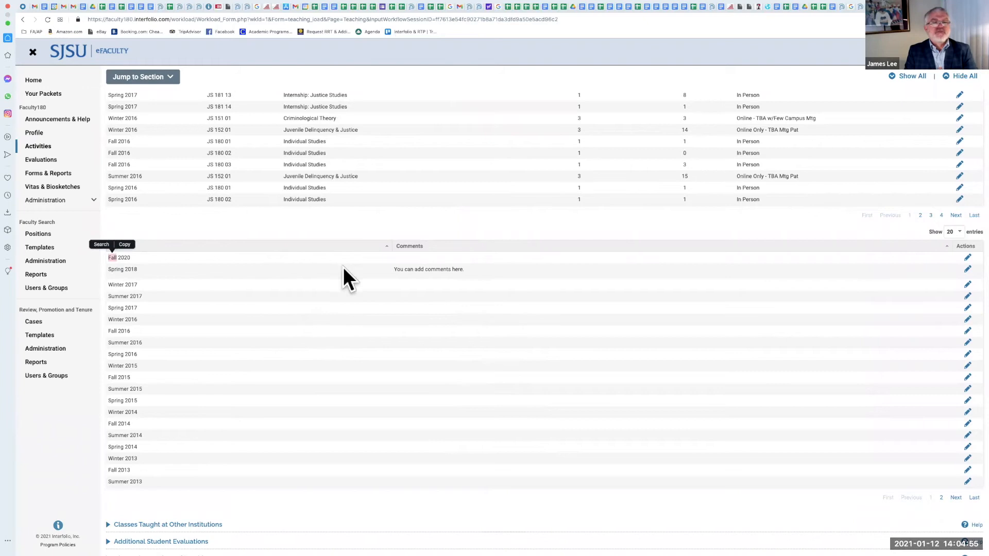
click(439, 269)
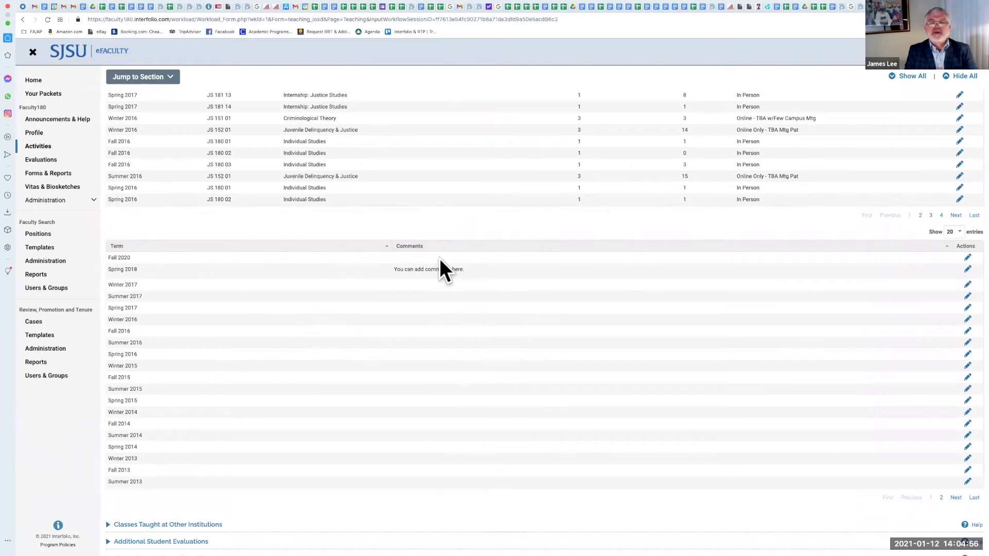
click(966, 258)
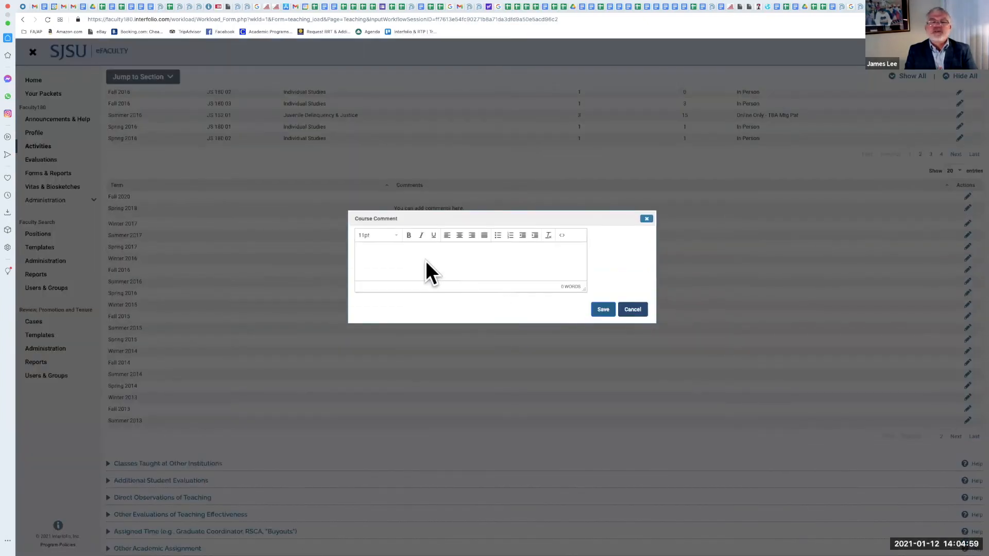
click(425, 261)
text(The error in course schedu)
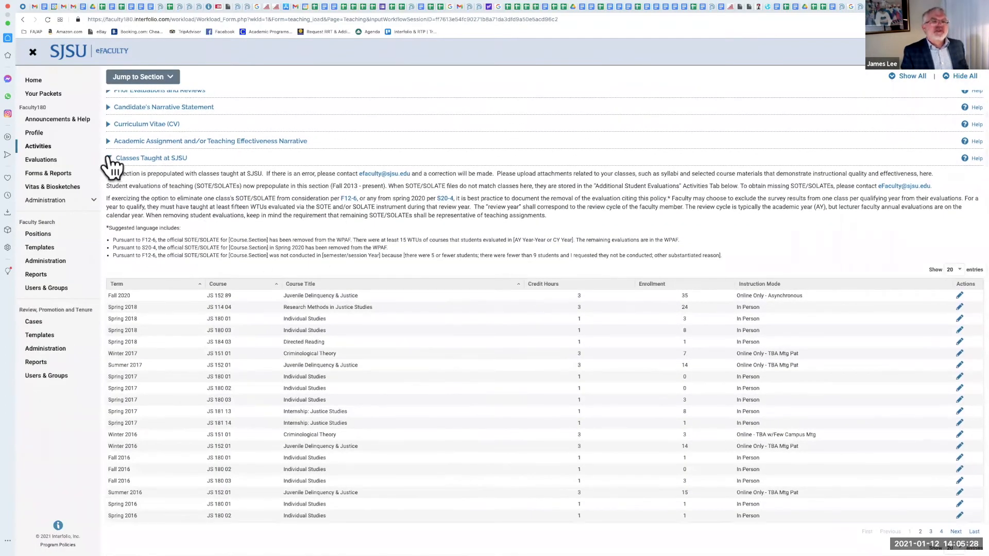
Step: Collapse Classes Taught at SJSU and Student Supervision, and expand the Direct Observations of Teaching section
click(110, 158)
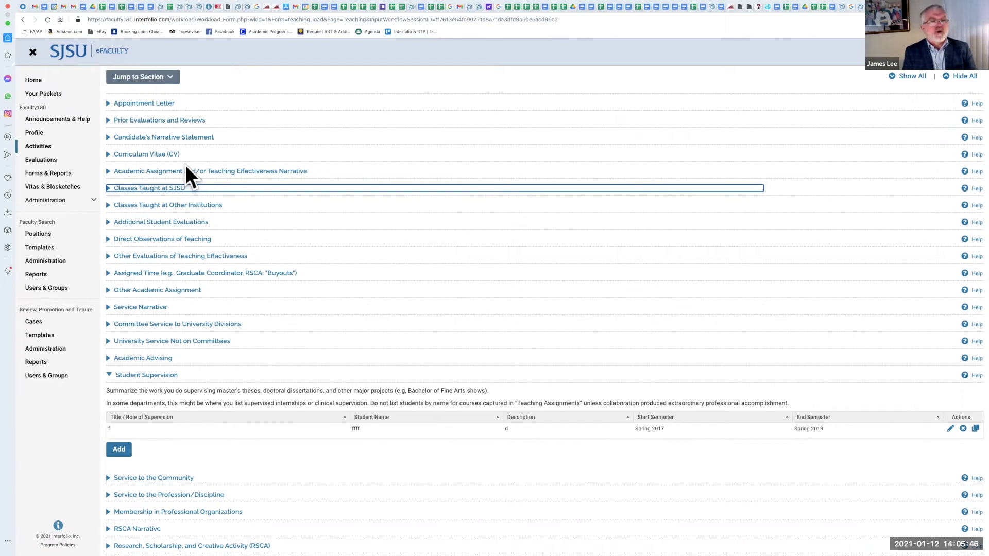
click(109, 374)
click(110, 239)
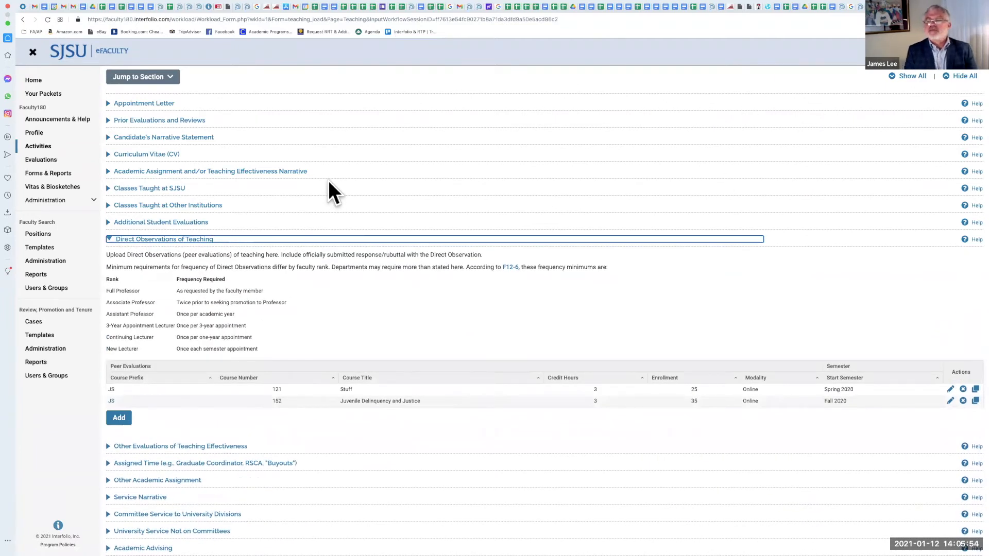
scroll(328, 180, down, 3)
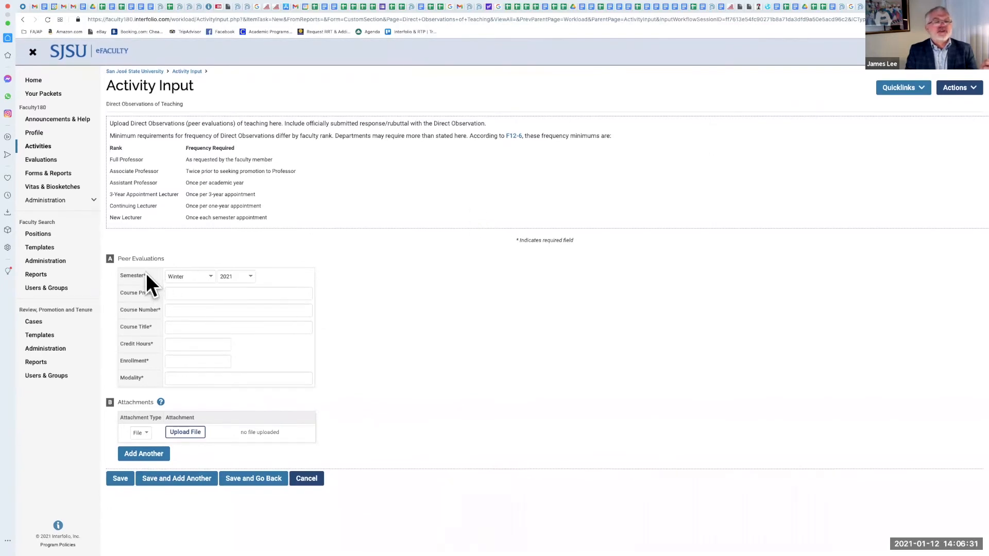
Step: Start a new Direct Observations peer evaluation and set its semester to Spring 2020
click(207, 276)
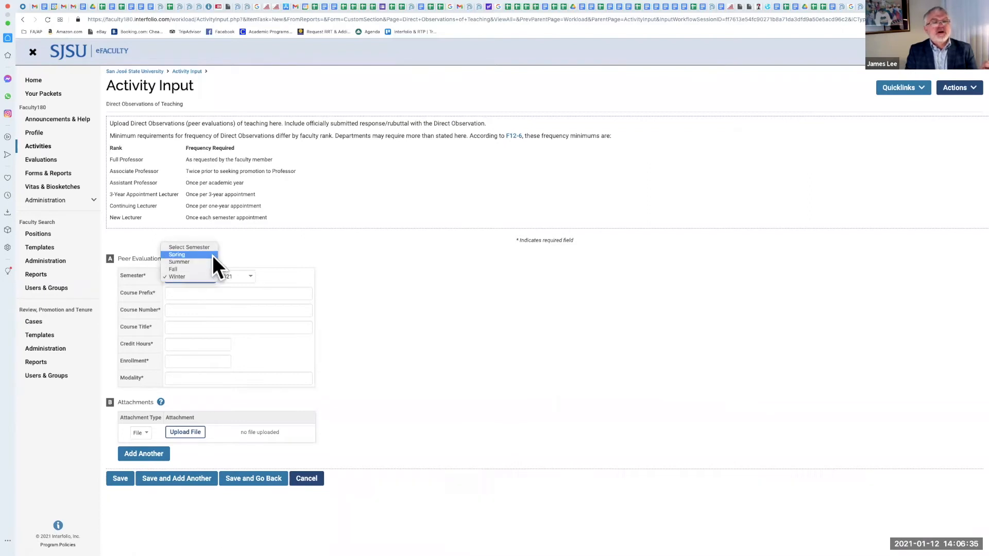
click(213, 255)
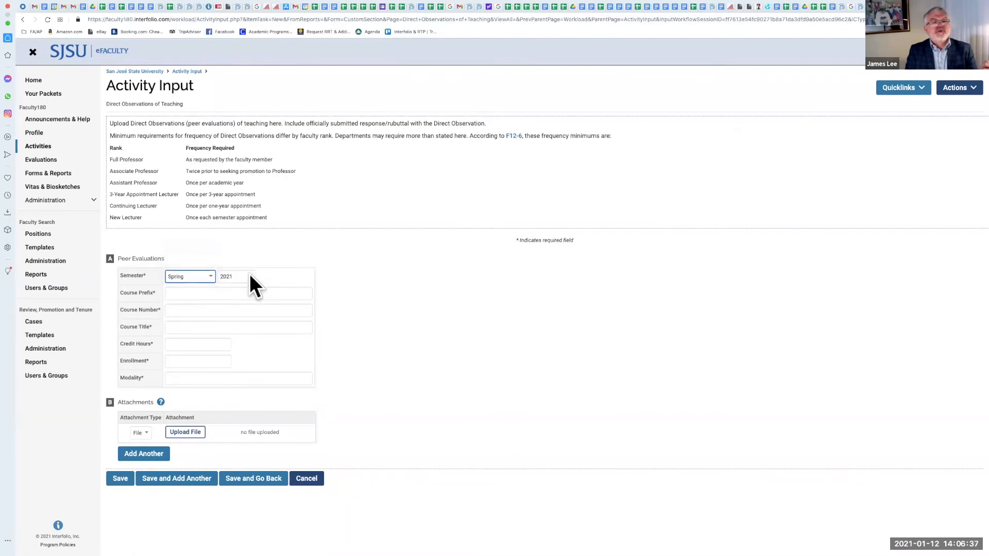
click(249, 276)
click(247, 284)
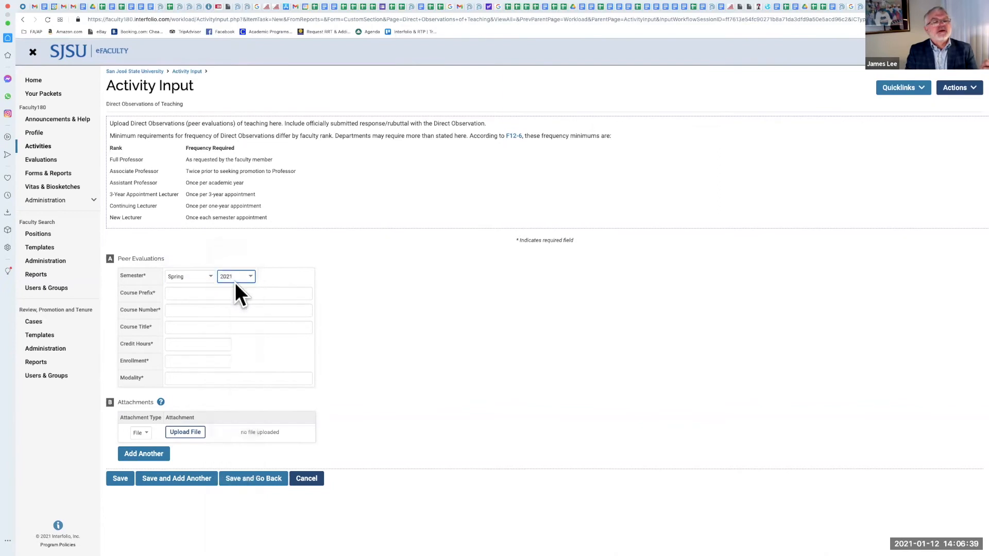
Step: Fill in course prefix JS, course number 152 and course title Juvenile Delinquency and Justice
click(206, 293)
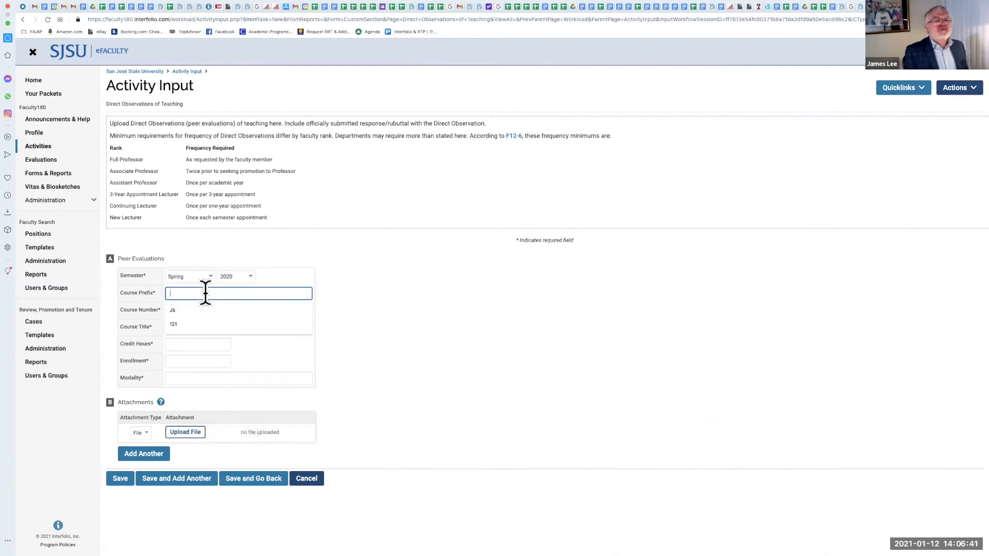
click(198, 310)
click(197, 312)
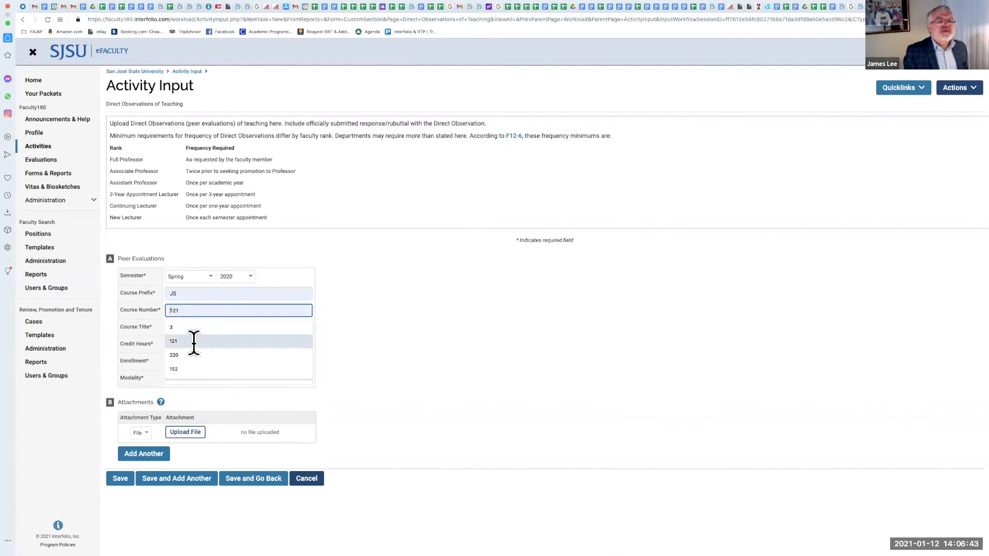
click(191, 368)
click(186, 328)
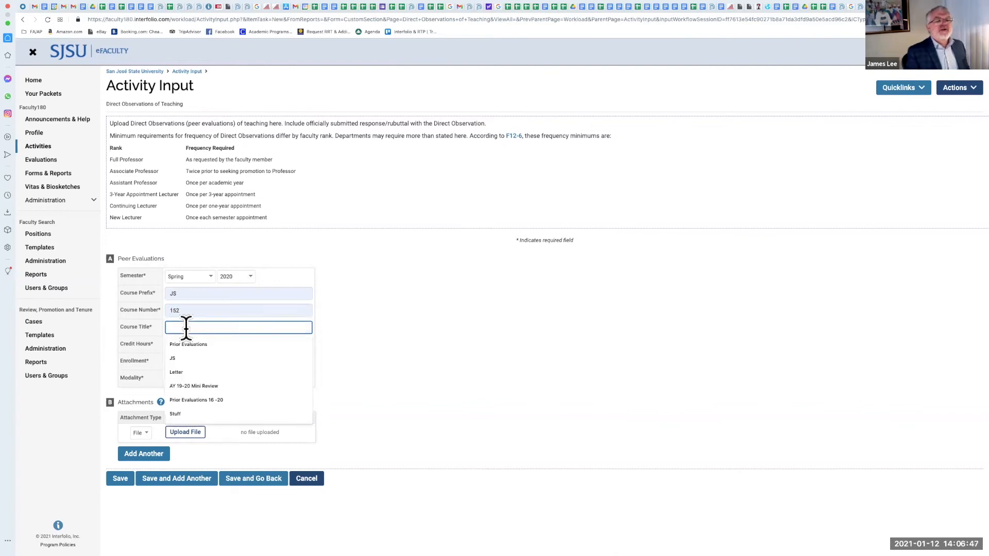
text(juven)
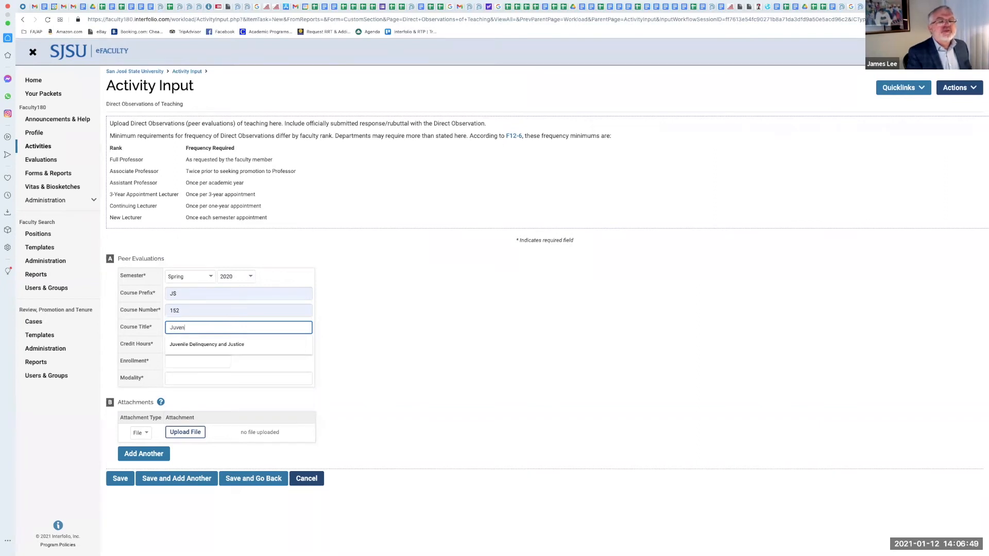
click(214, 346)
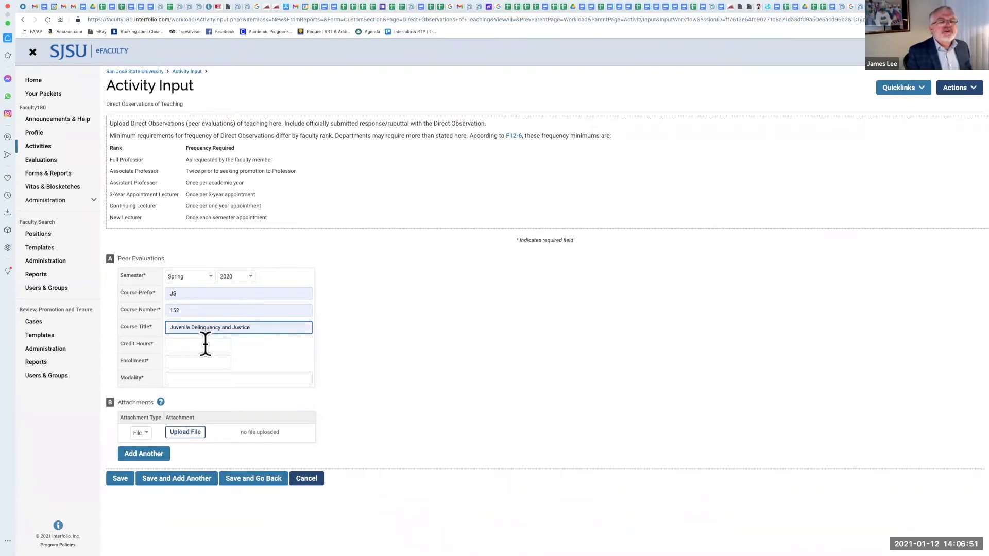
Step: Set credit hours to 3, enrollment to 25 and modality to Online
click(205, 345)
click(202, 361)
click(181, 362)
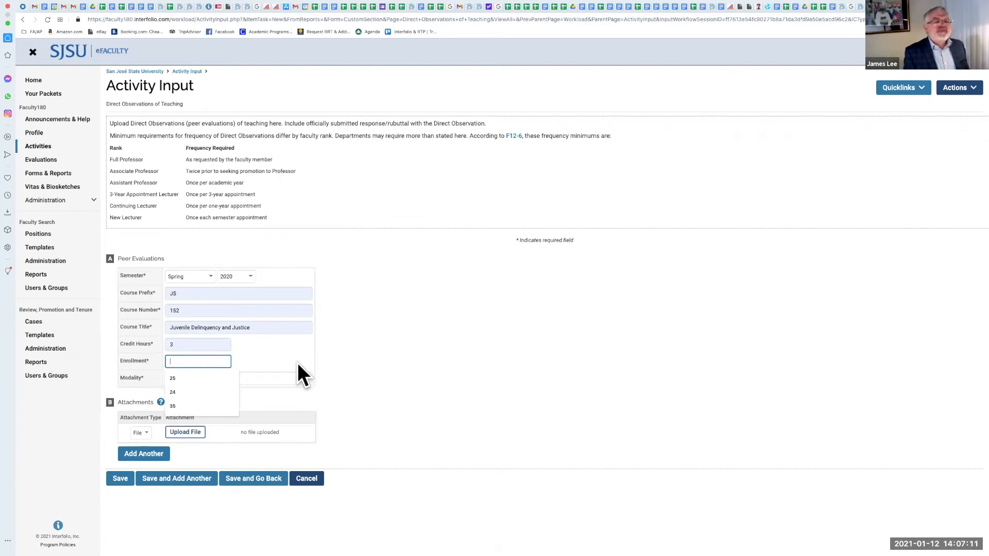
click(203, 378)
click(203, 378)
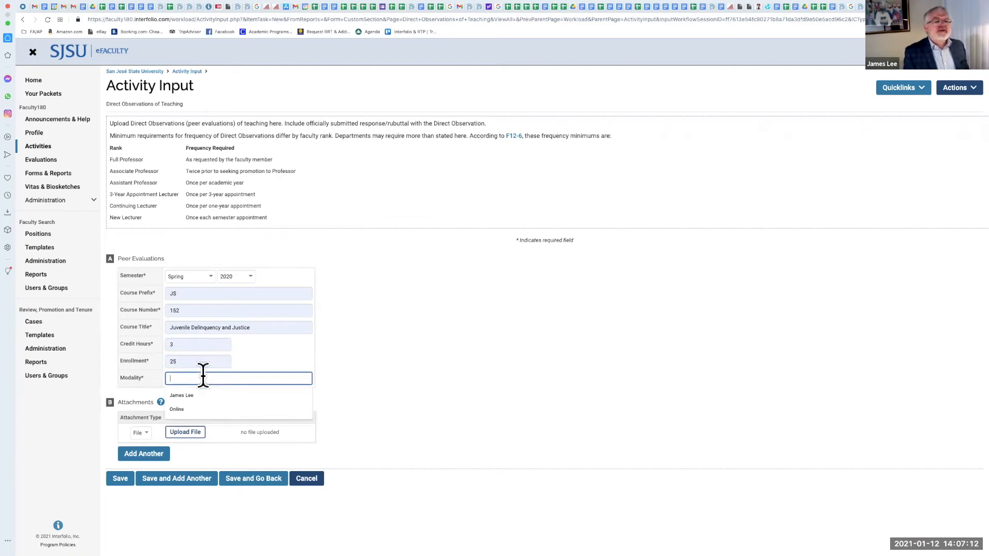
click(197, 409)
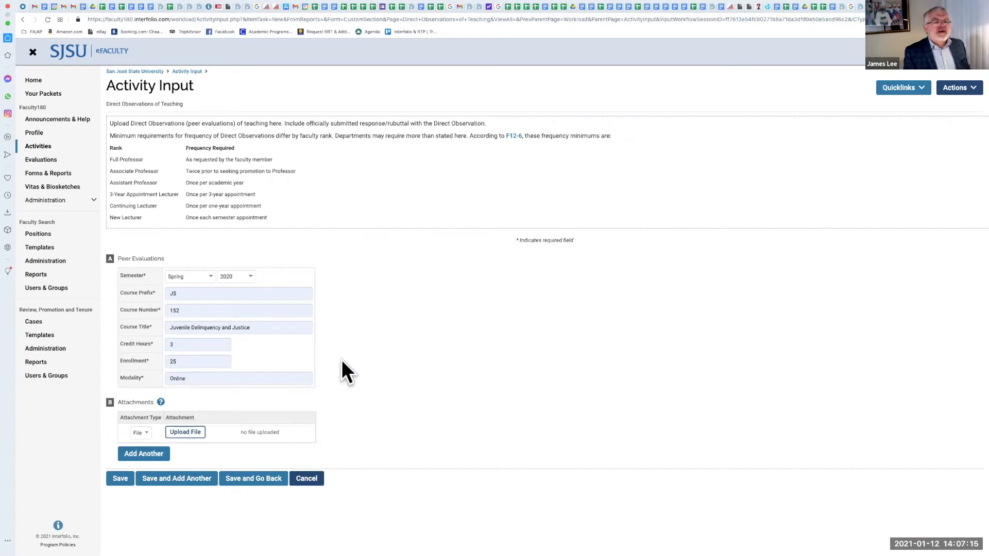
Step: Attach JS Direct Observation Lee.pdf to the peer evaluation and save it, returning to the Activities page
click(184, 433)
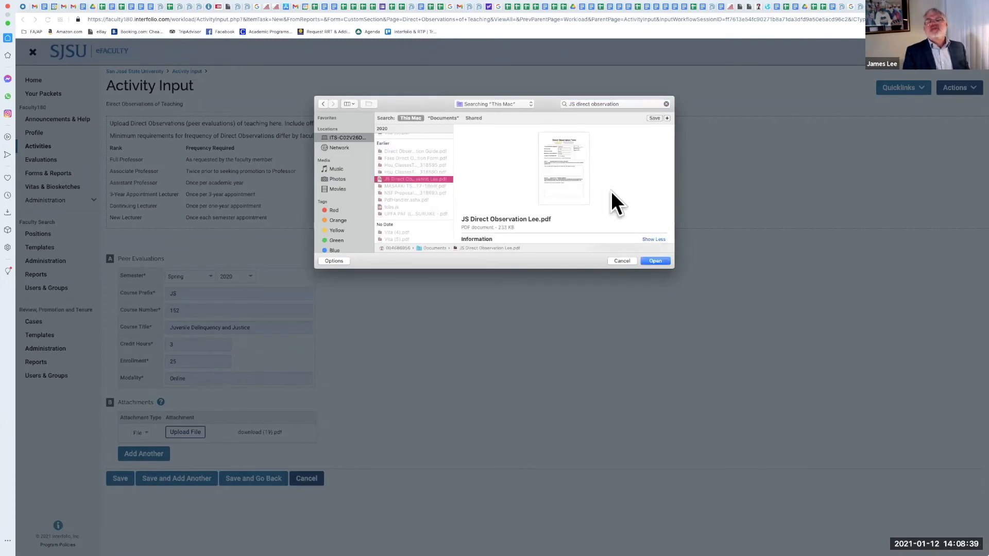
click(655, 260)
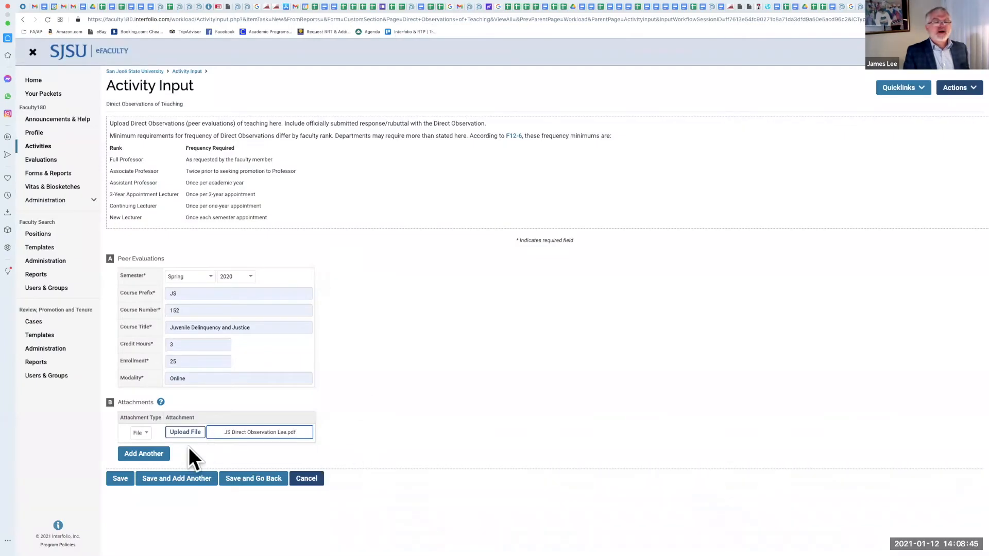
click(260, 481)
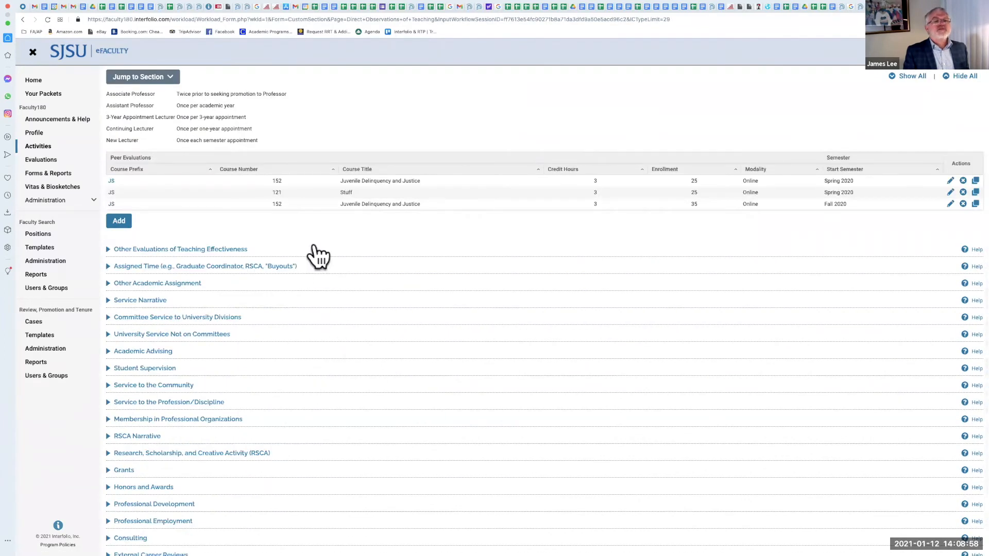
Step: Collapse Direct Observations of Teaching and briefly expand and collapse the Curriculum Vitae (CV) section
scroll(315, 244, up, 1)
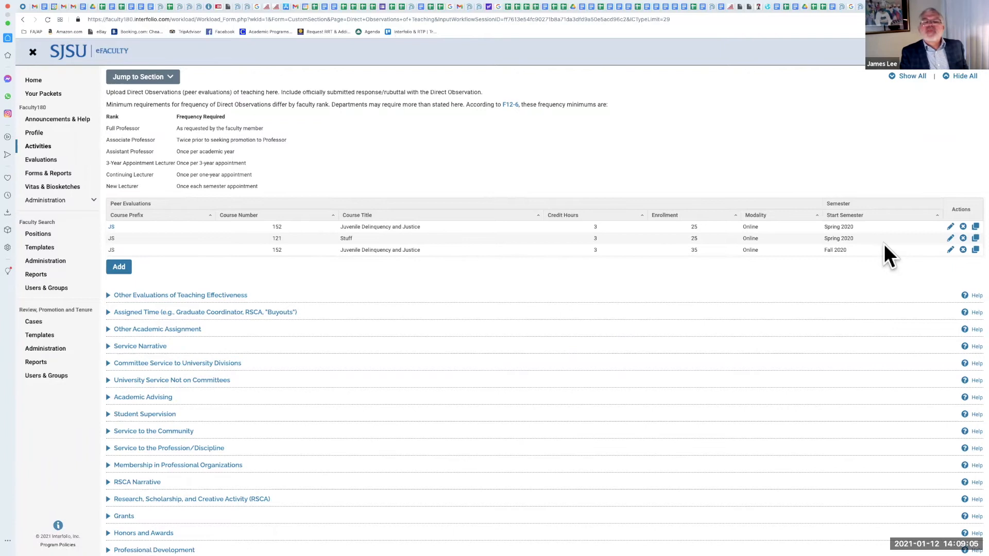
scroll(705, 227, down, 1)
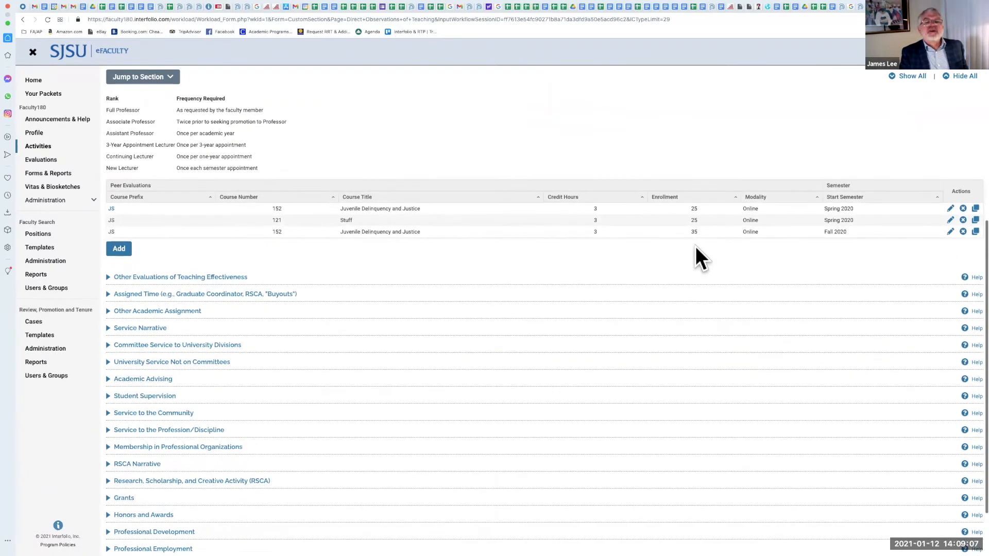
click(238, 154)
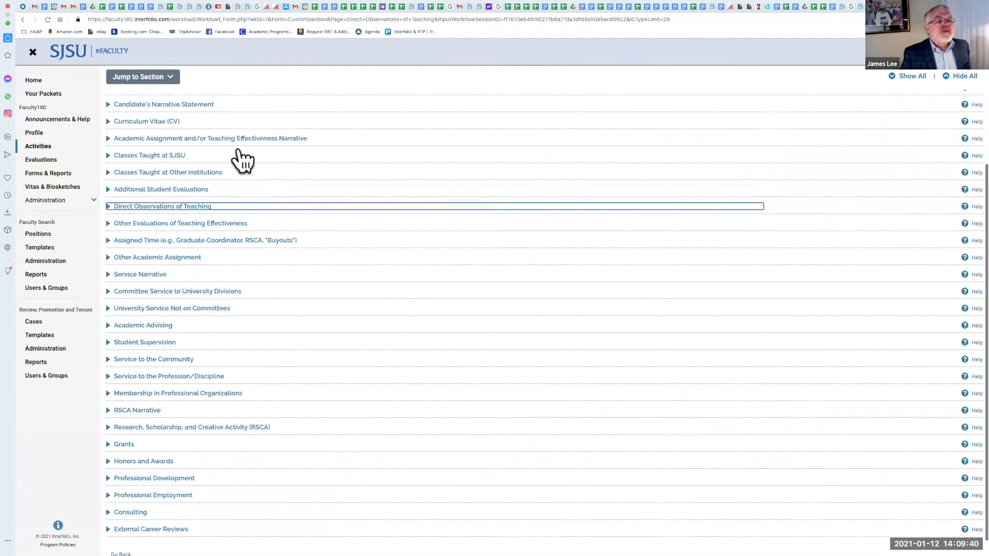
scroll(238, 155, up, 2)
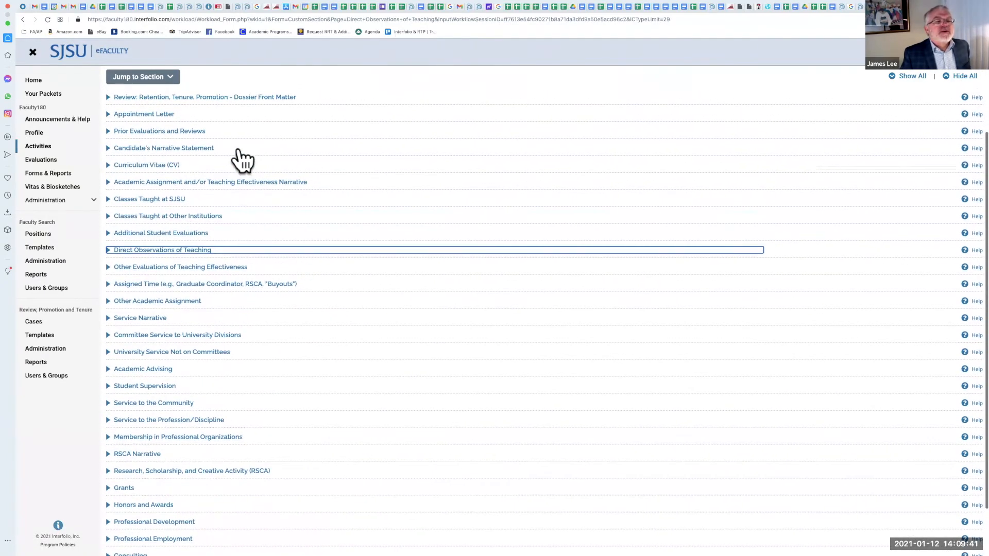
click(129, 164)
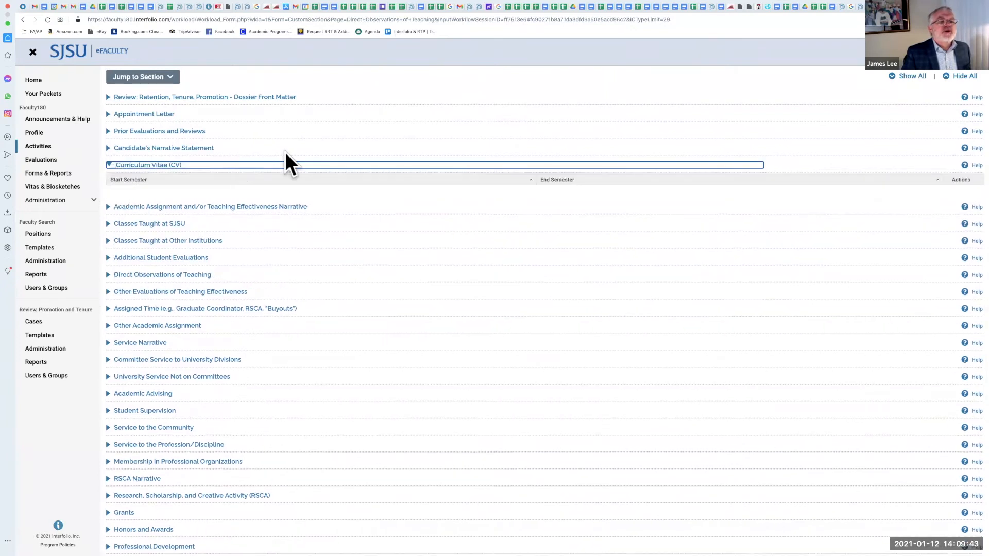
scroll(193, 191, up, 1)
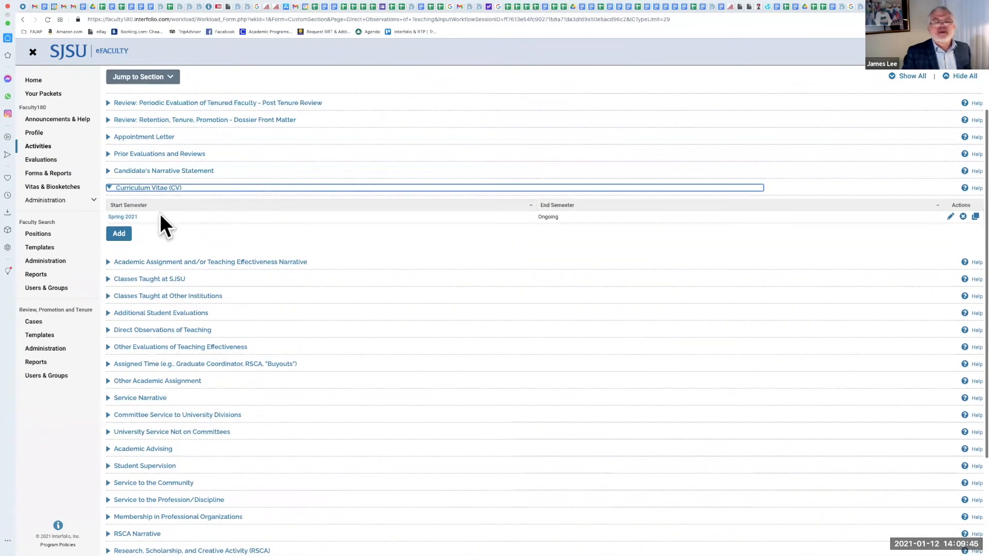
scroll(207, 191, up, 1)
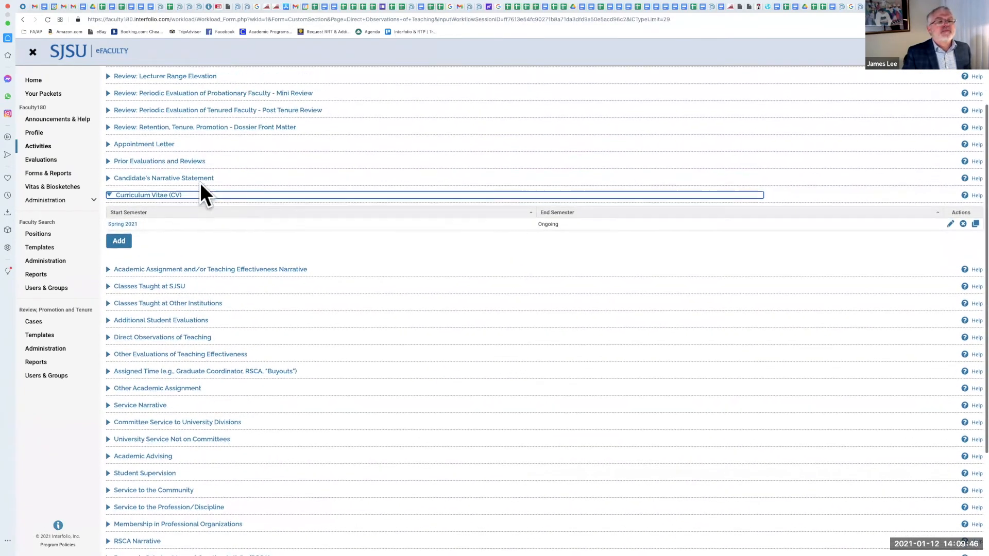
click(108, 195)
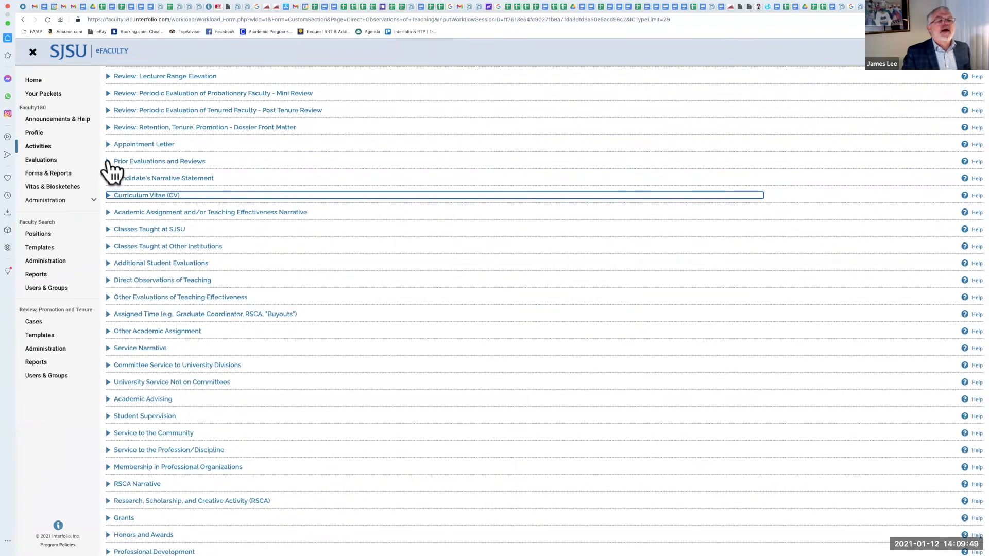
Step: Expand Prior Evaluations and Reviews and open its Spring 2017 entry form
scroll(109, 174, up, 1)
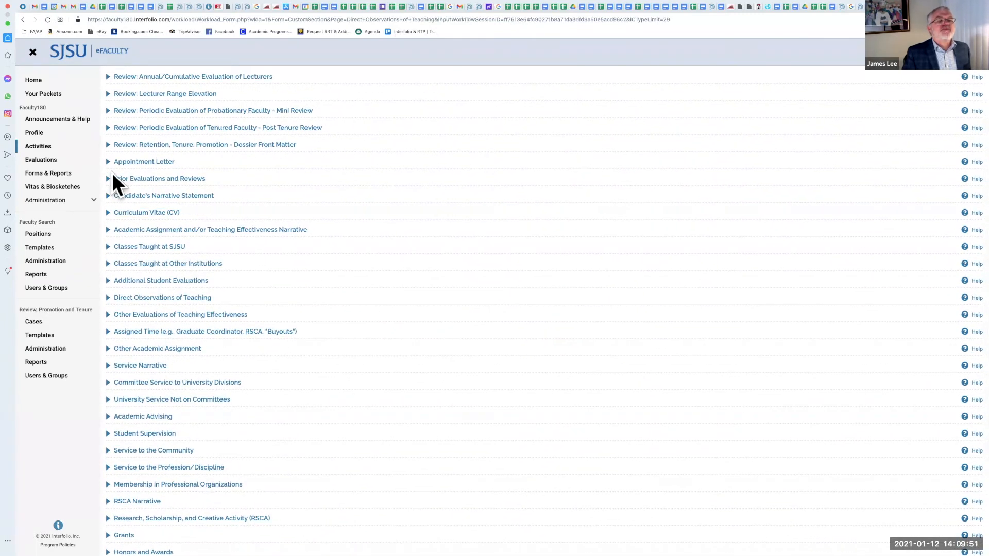
click(163, 176)
scroll(241, 172, down, 3)
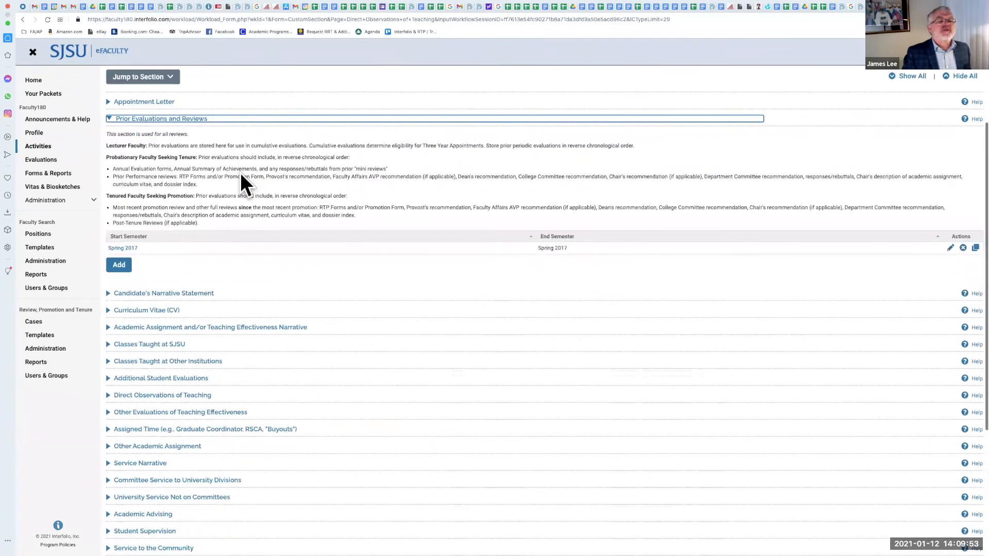
click(124, 249)
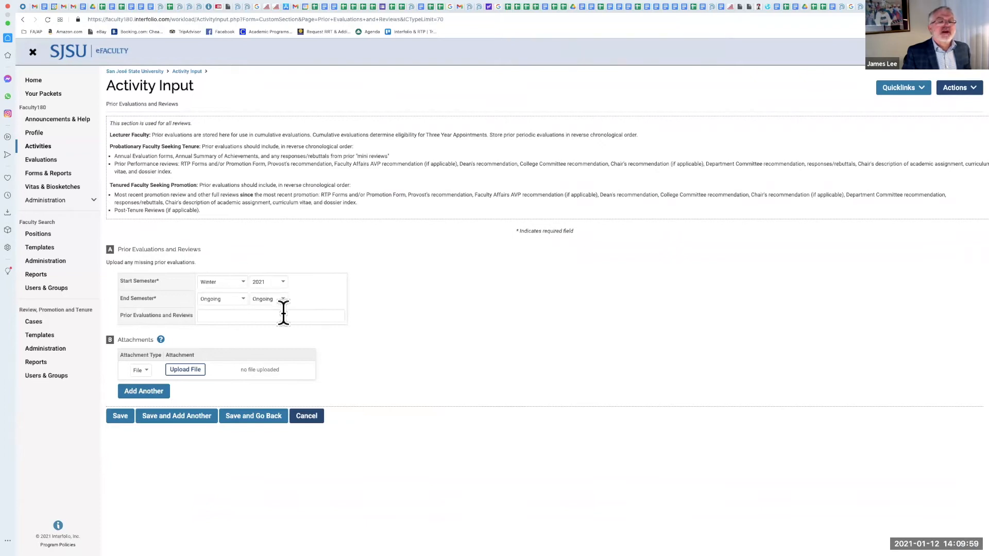
Step: Save the Prior Evaluations and Reviews form unchanged and collapse the expanded sections
click(227, 316)
click(363, 344)
click(242, 417)
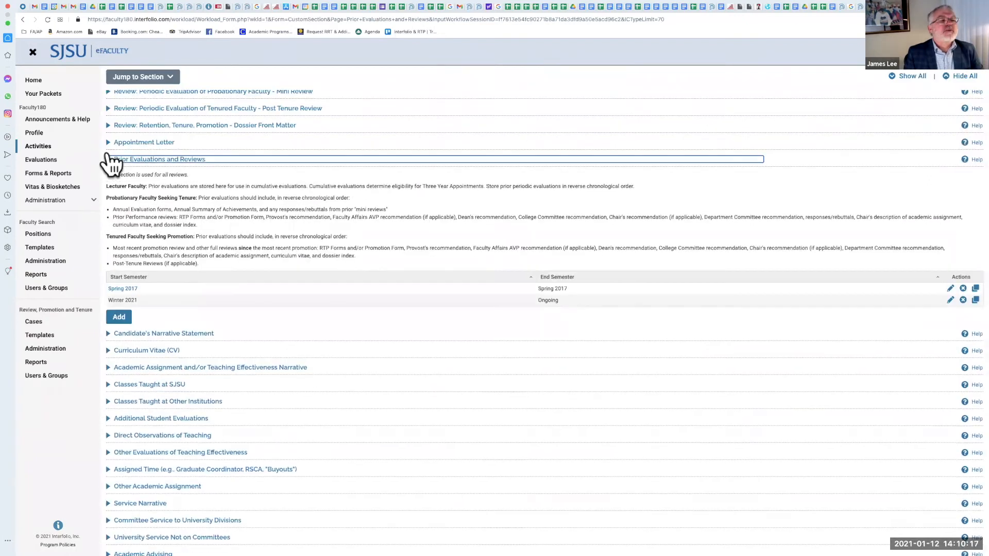
click(111, 160)
click(107, 143)
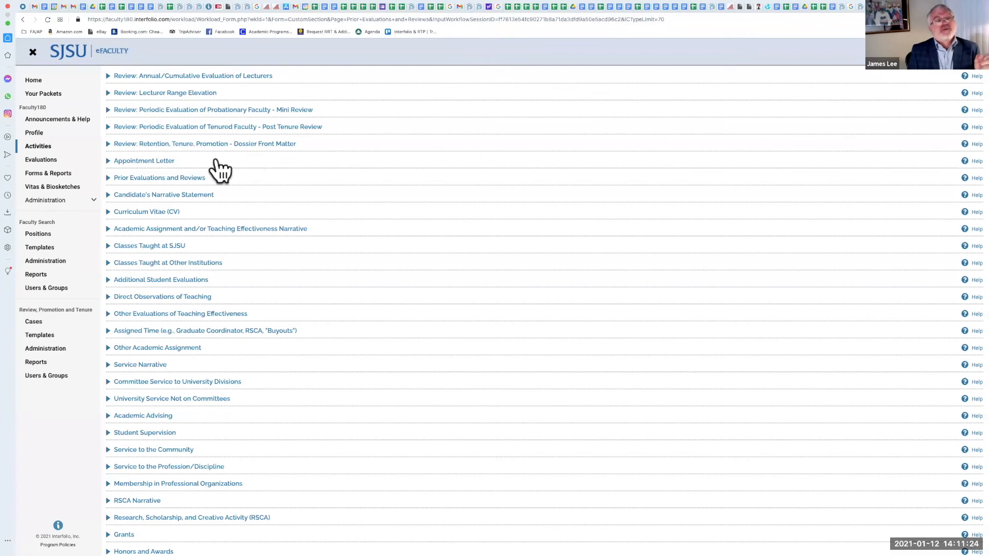
Step: Expand the Review: Periodic Evaluation of Tenured Faculty - Post Tenure Review section
scroll(194, 160, up, 1)
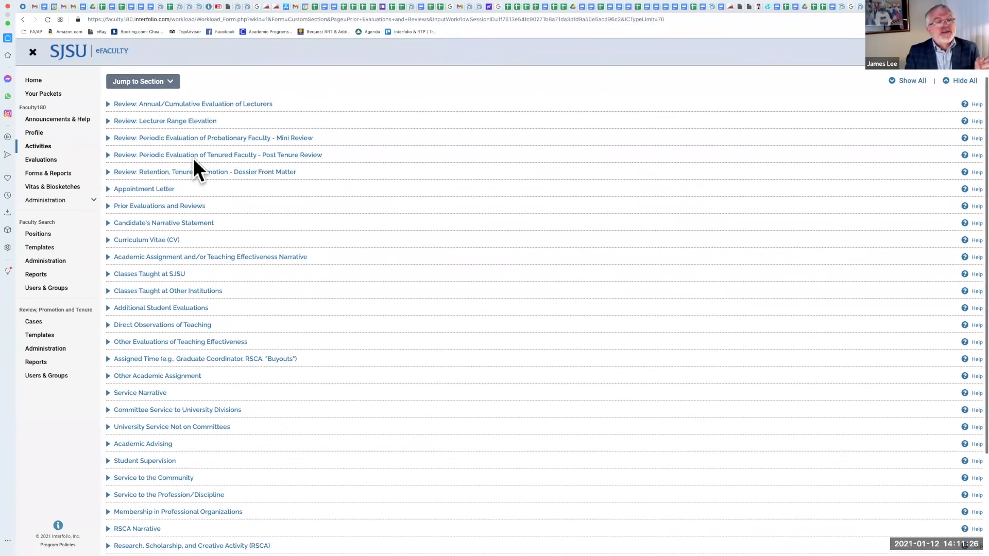
scroll(193, 158, up, 1)
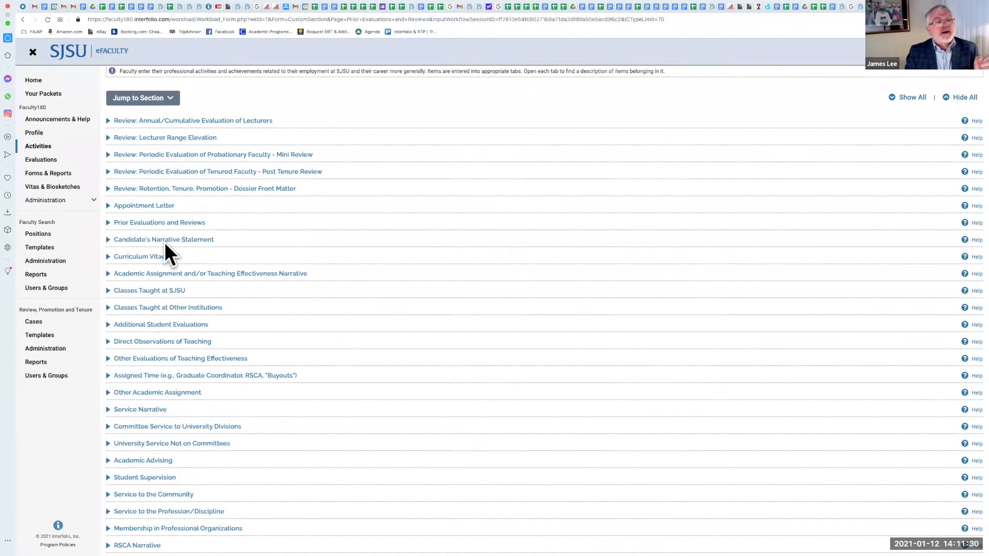
scroll(165, 242, up, 1)
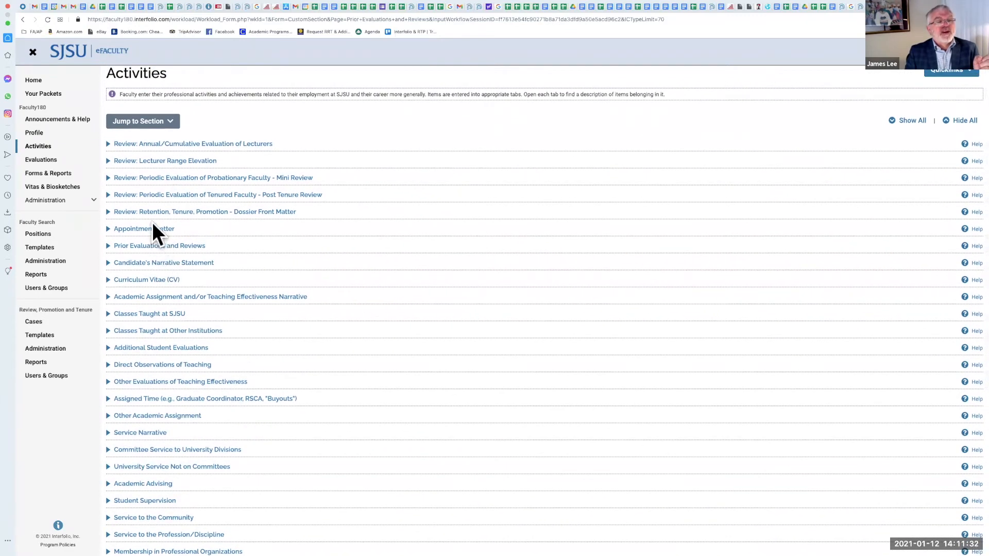
scroll(155, 222, up, 1)
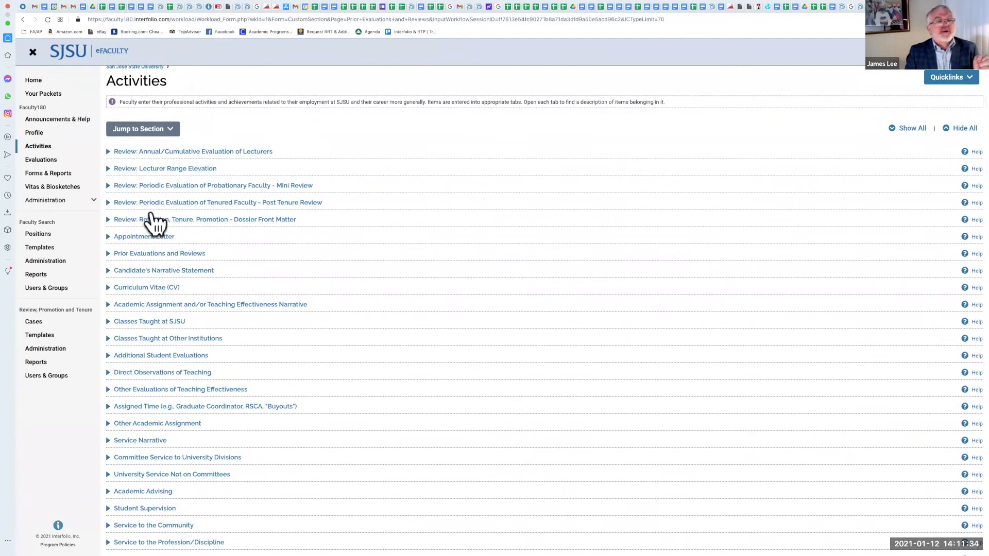
click(109, 202)
scroll(410, 147, down, 2)
scroll(409, 192, down, 1)
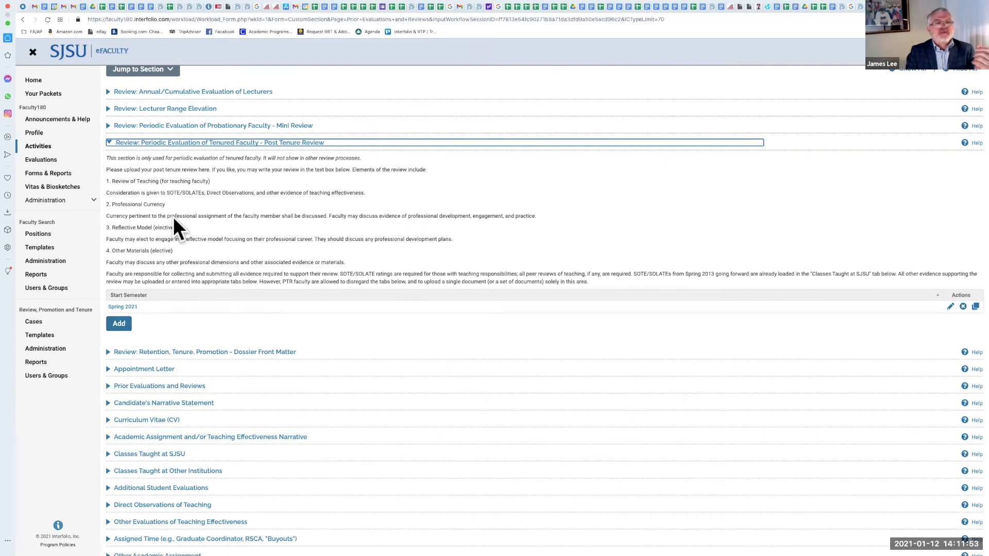
scroll(175, 216, down, 1)
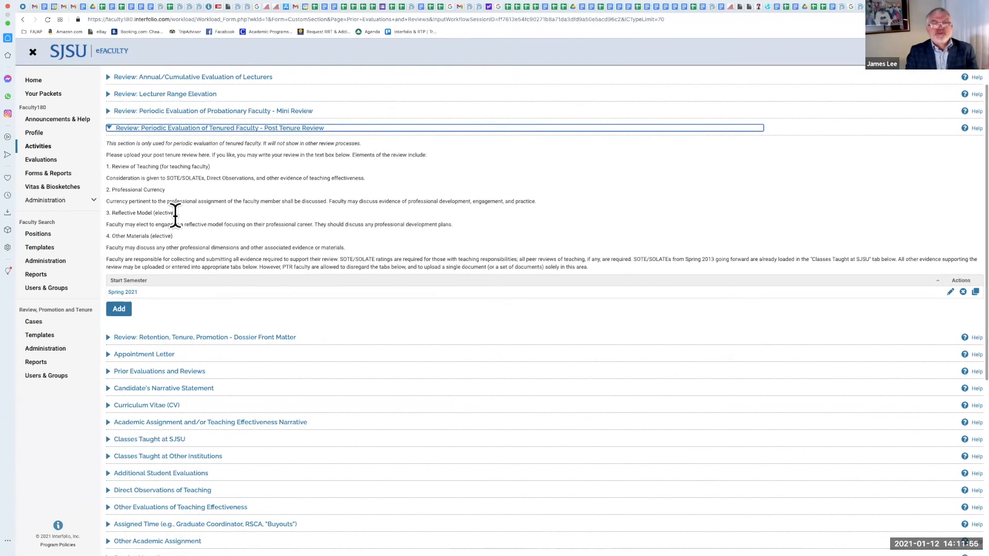
scroll(176, 216, down, 2)
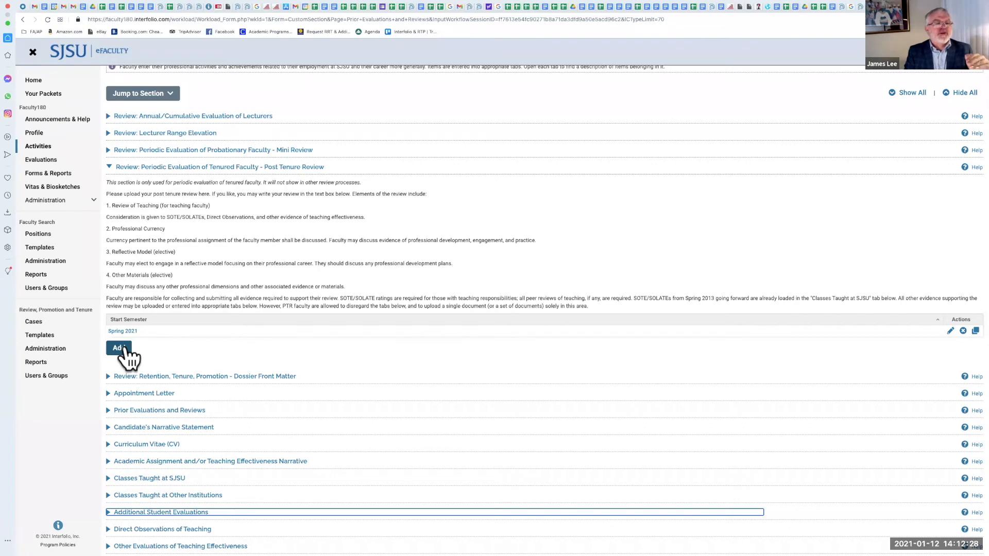
Step: Add a new Post Tenure Review entry and set its semester to Fall 2014
click(125, 348)
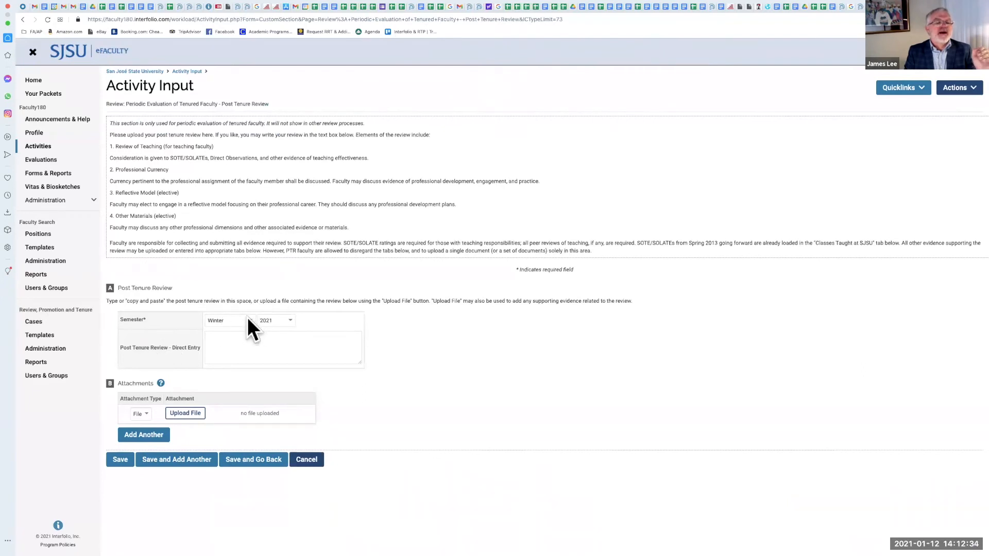
click(248, 324)
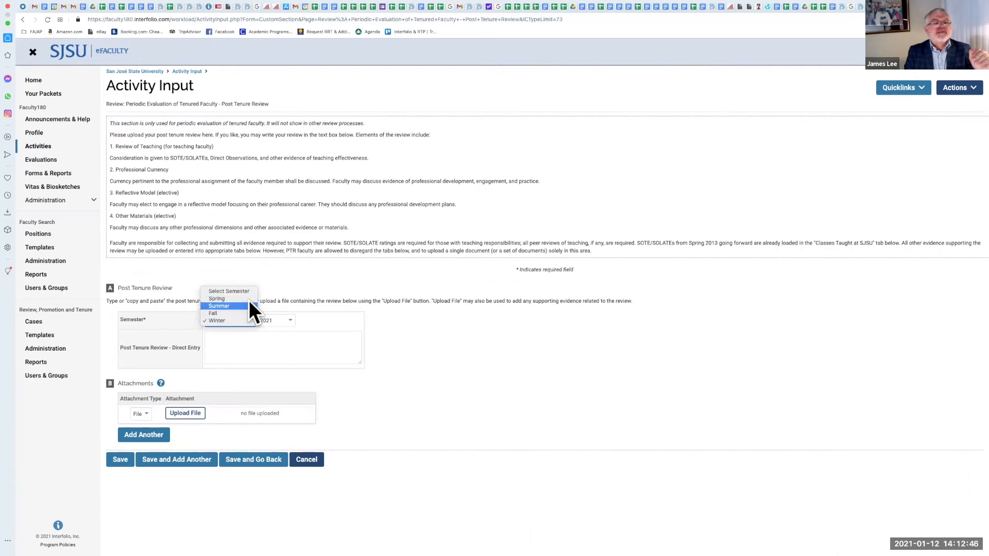
click(248, 300)
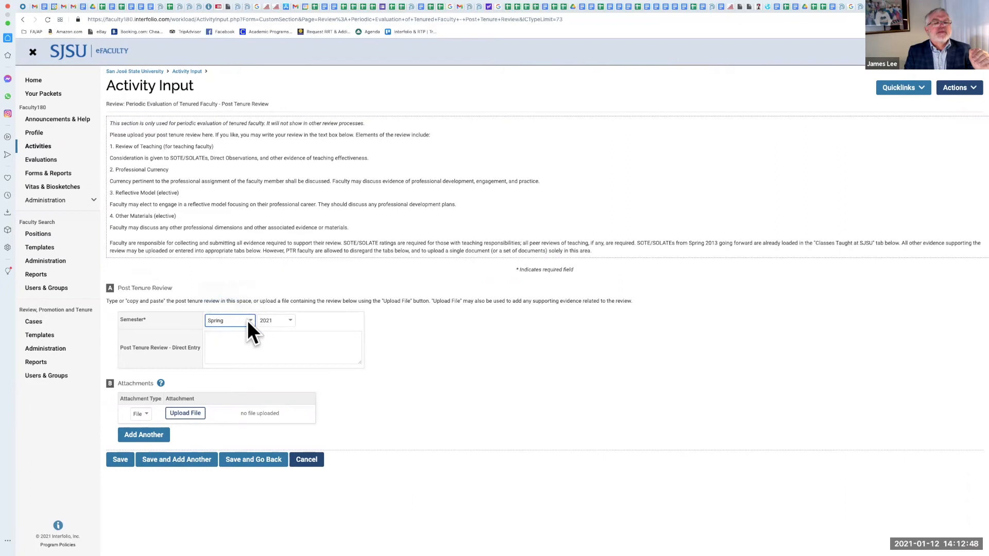
click(251, 319)
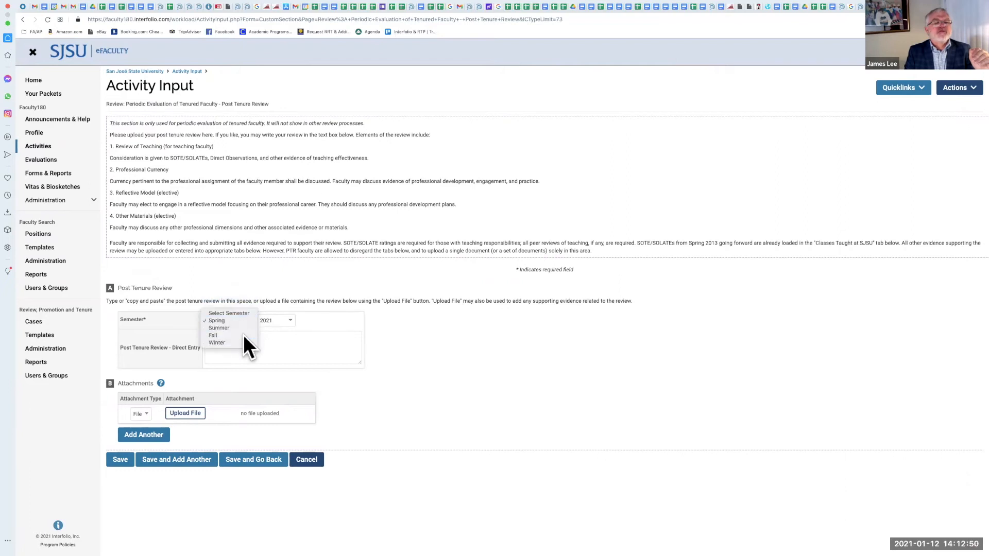
click(243, 334)
click(290, 319)
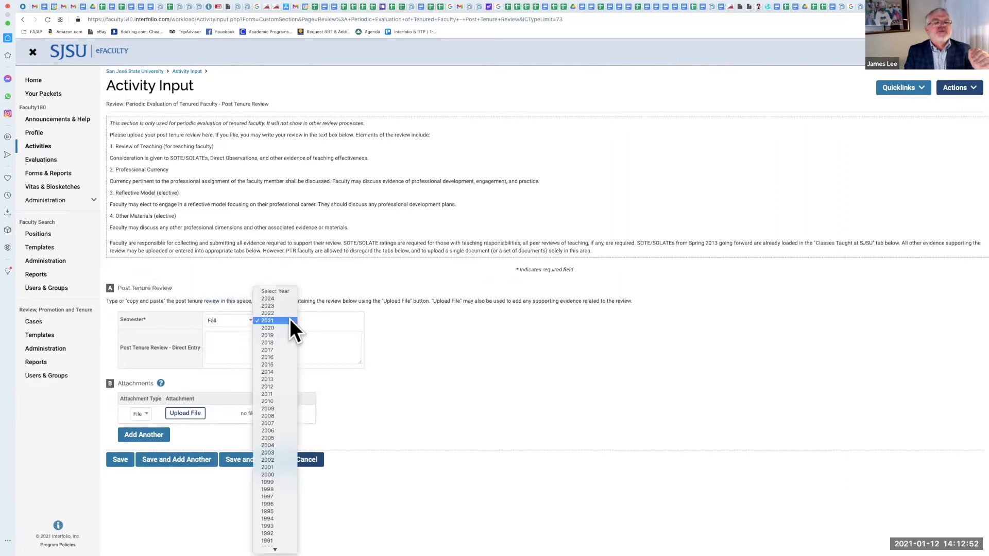
click(274, 372)
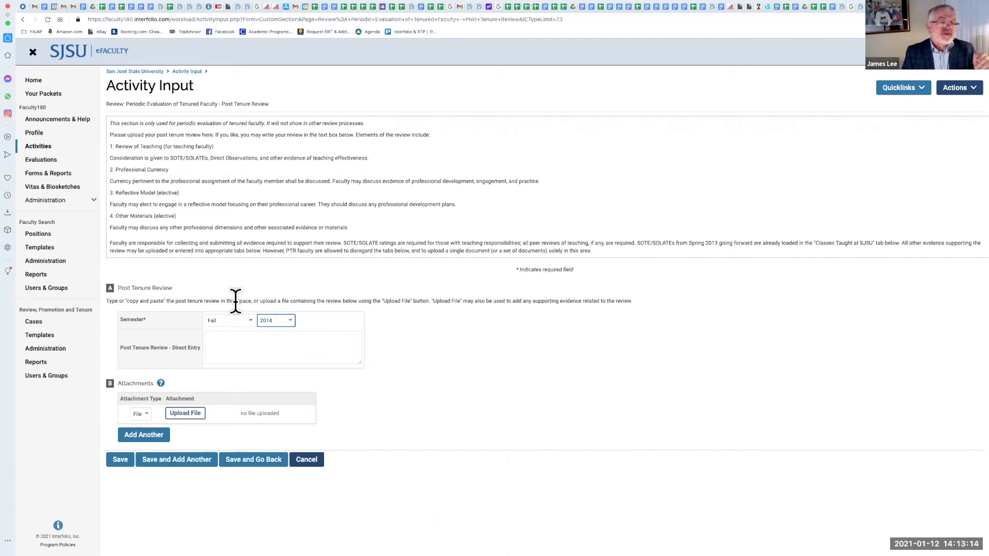
Step: Change the entry's semester to Spring 2021, try uploading a file, and cancel the entry
click(251, 321)
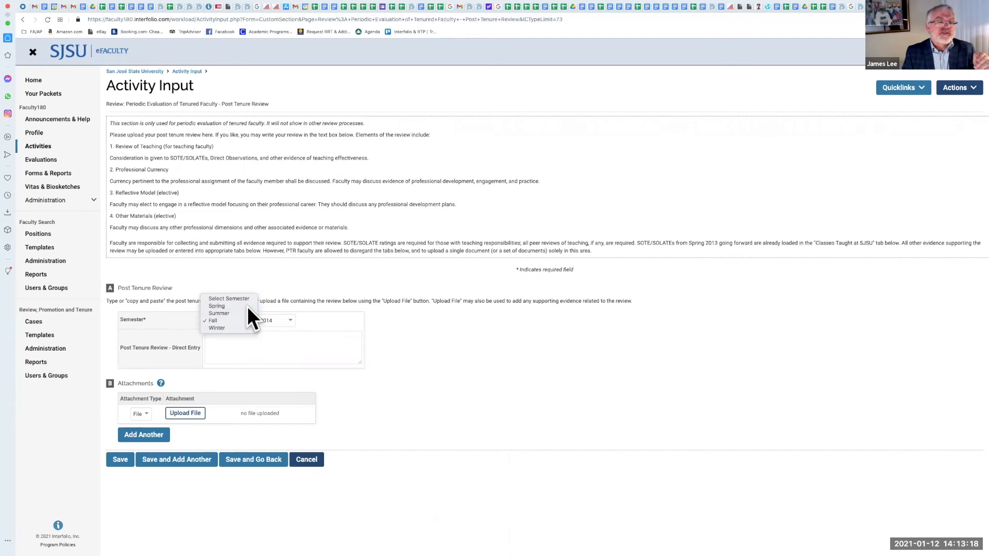
click(247, 307)
click(289, 320)
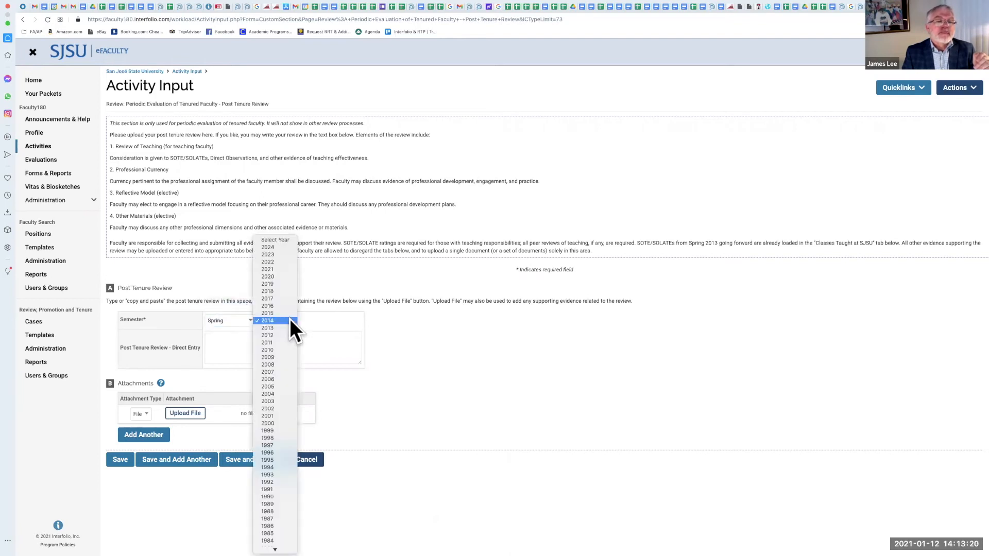
click(289, 268)
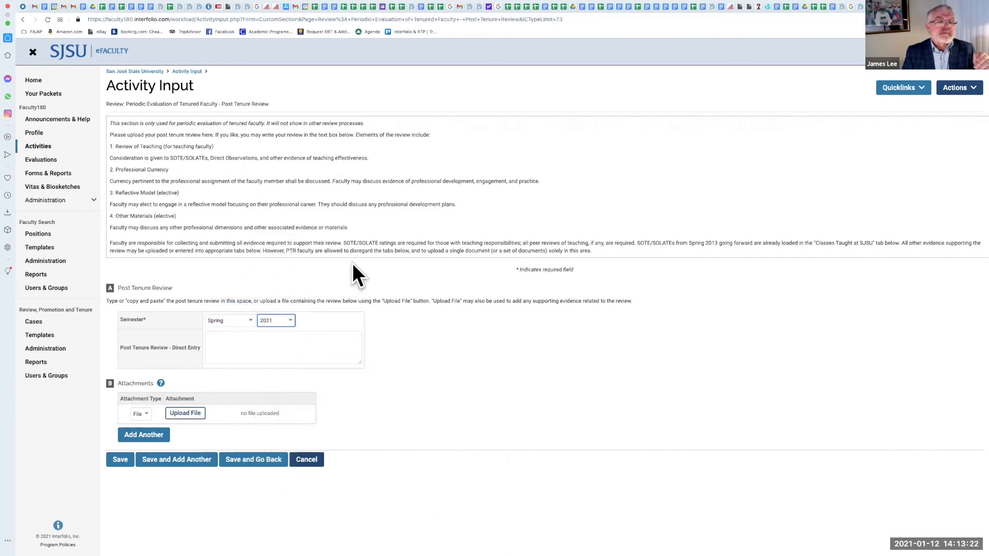
click(218, 355)
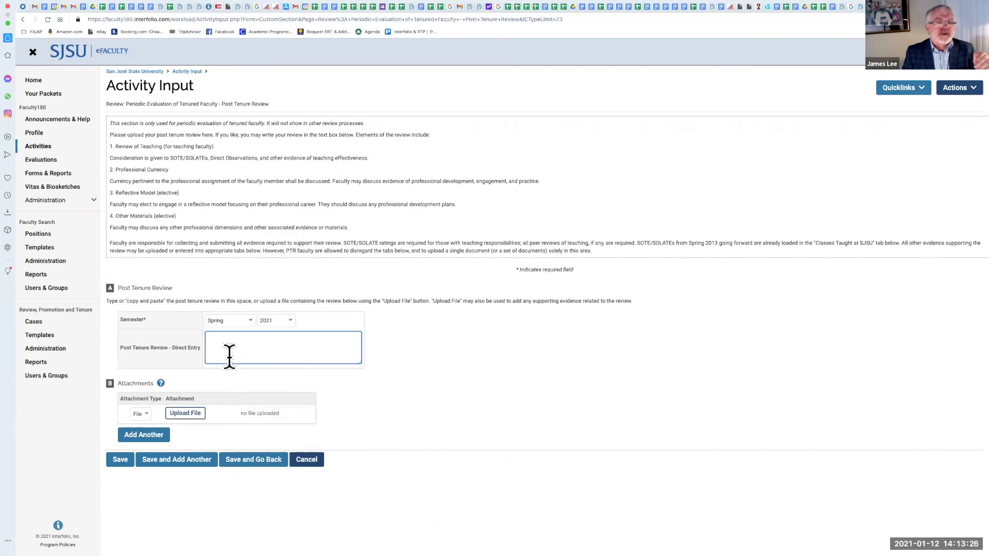
click(187, 417)
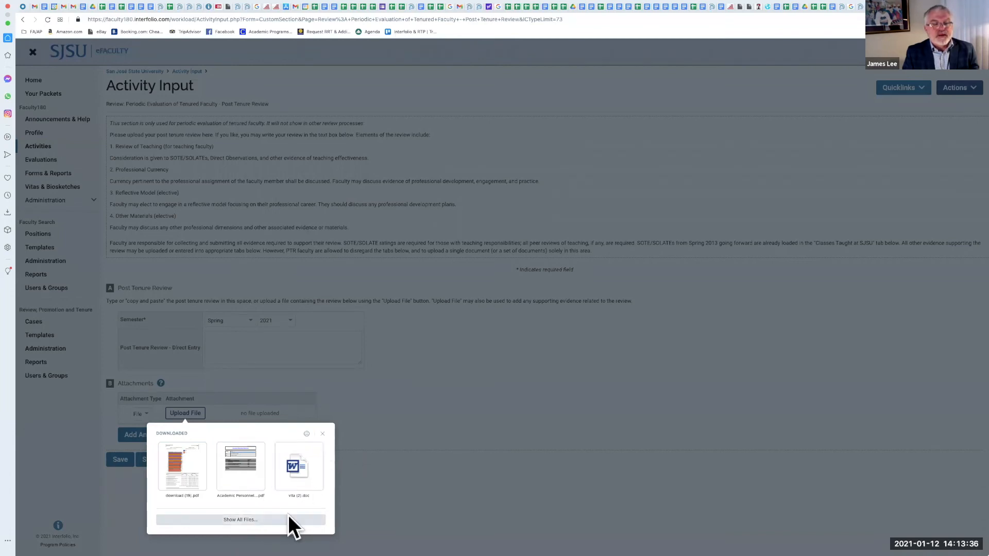
click(420, 346)
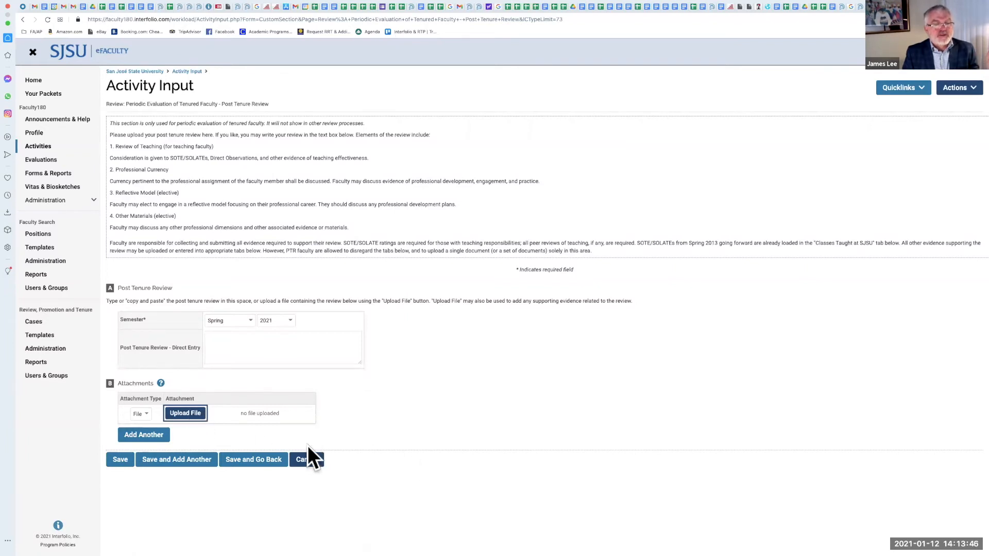
click(305, 460)
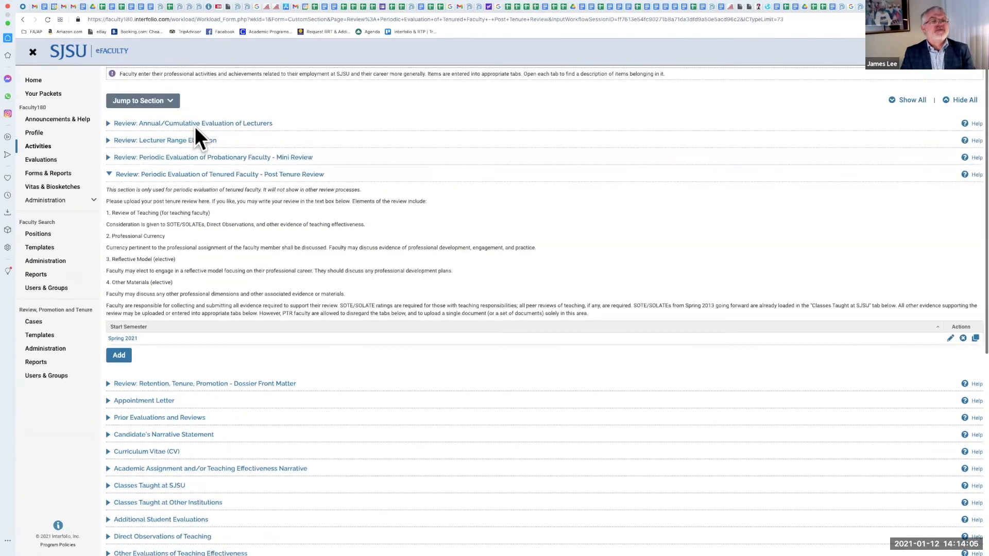
Step: Collapse the Post Tenure Review section and open the Post Tenure Review vita under Vitas & Biosketches
click(109, 176)
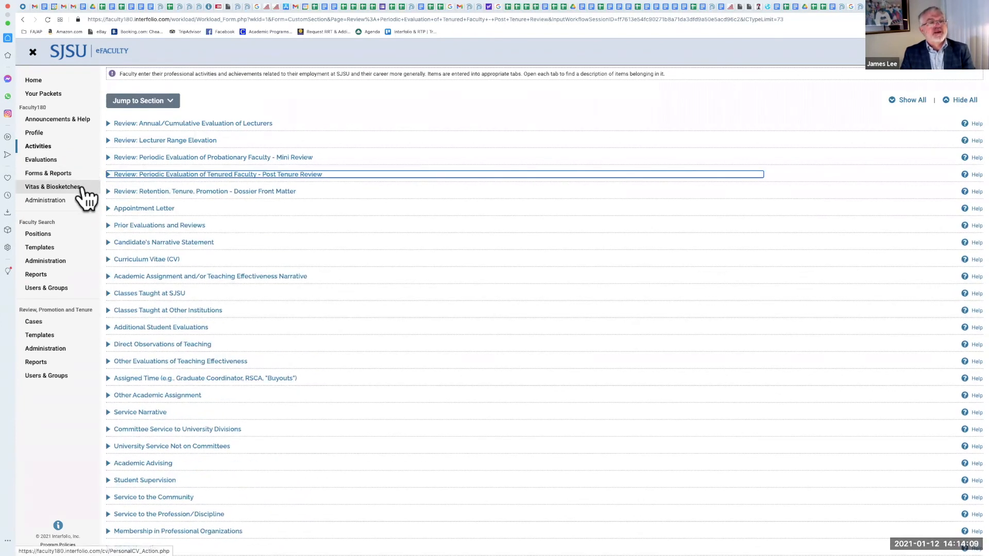
click(83, 188)
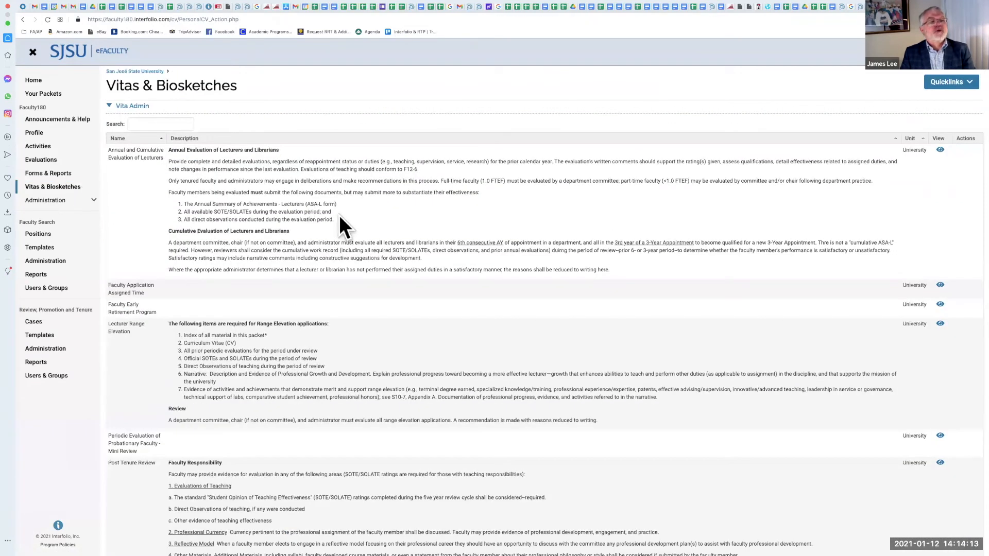
scroll(159, 211, down, 1)
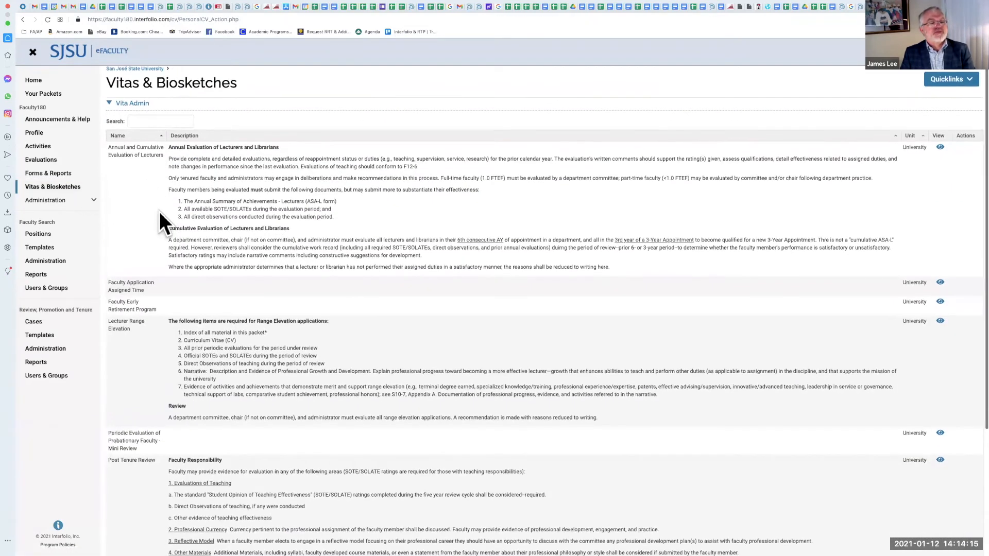
scroll(160, 210, down, 3)
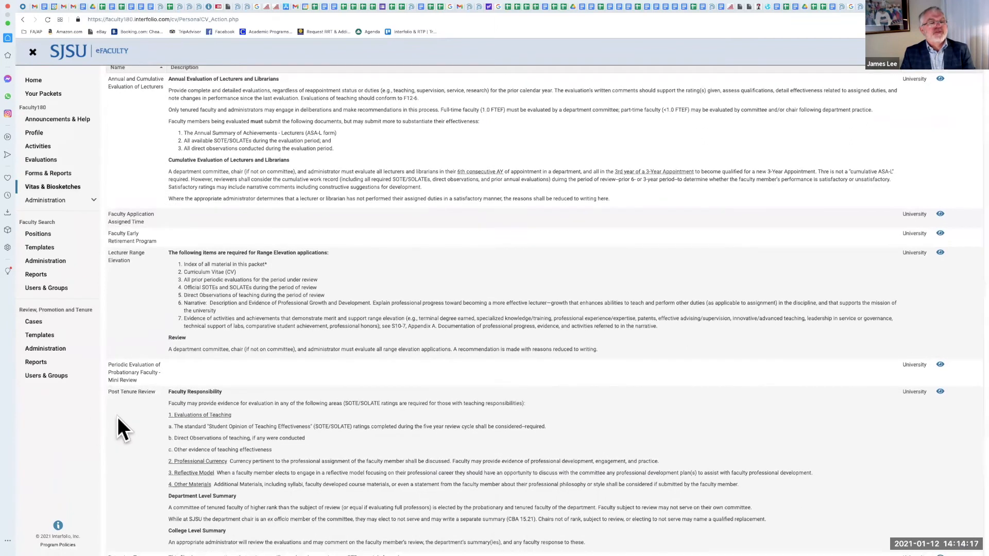
scroll(118, 417, down, 2)
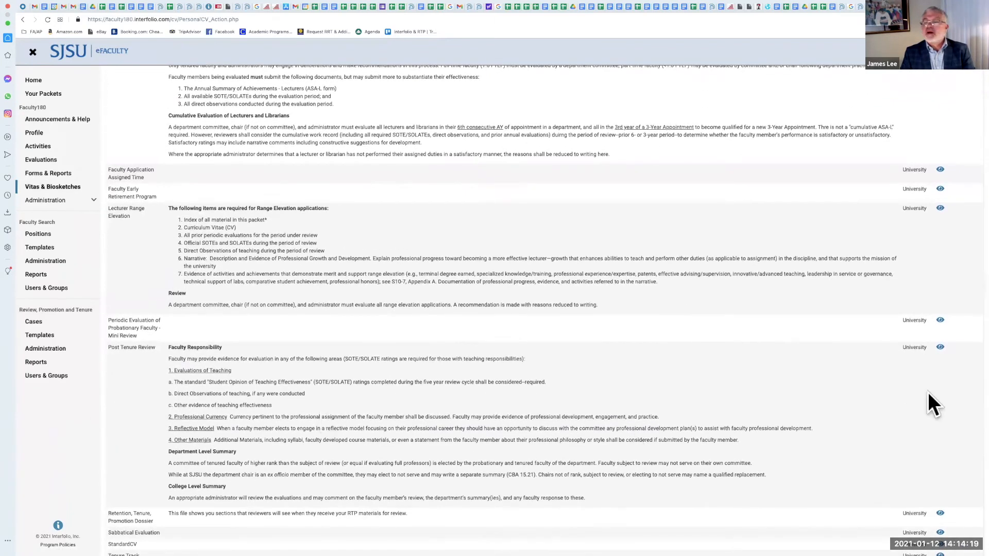
click(940, 348)
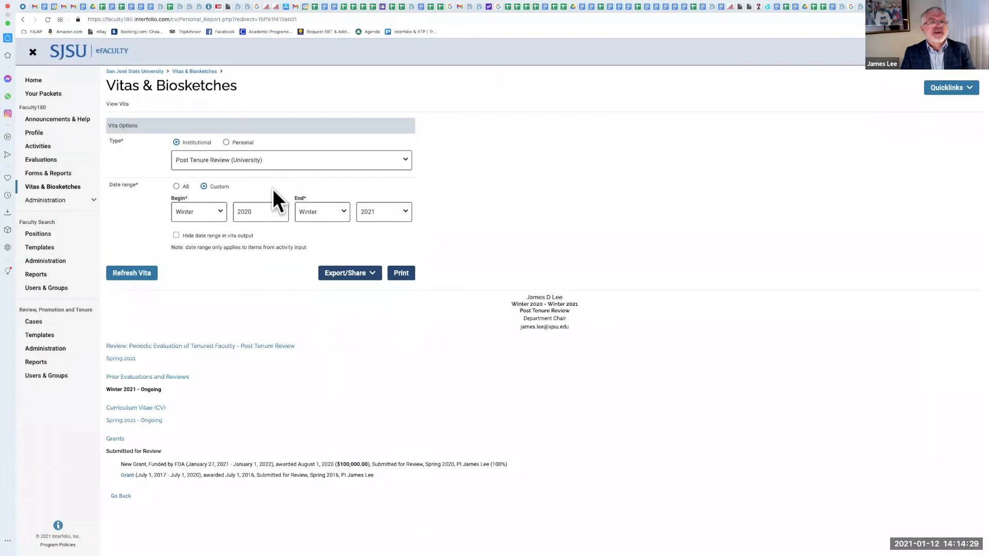
Step: Set the vita's custom date range from Fall 2014 to Spring 2021 and refresh the vita
click(222, 209)
click(220, 202)
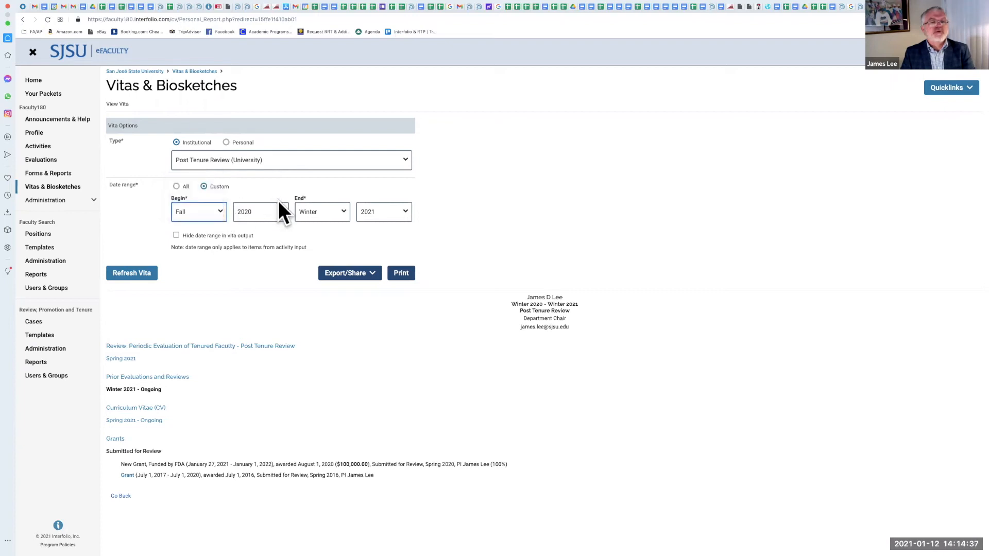
click(281, 209)
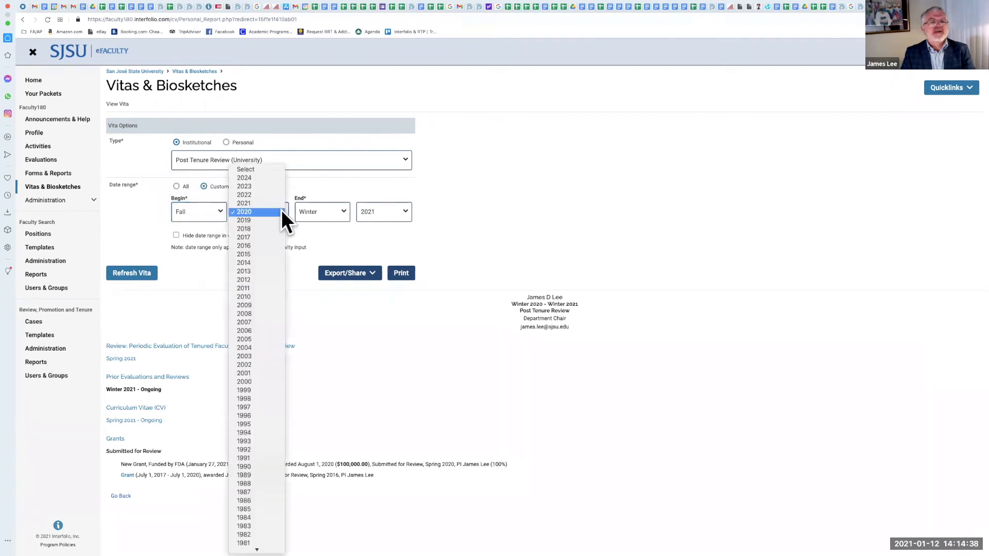
click(270, 263)
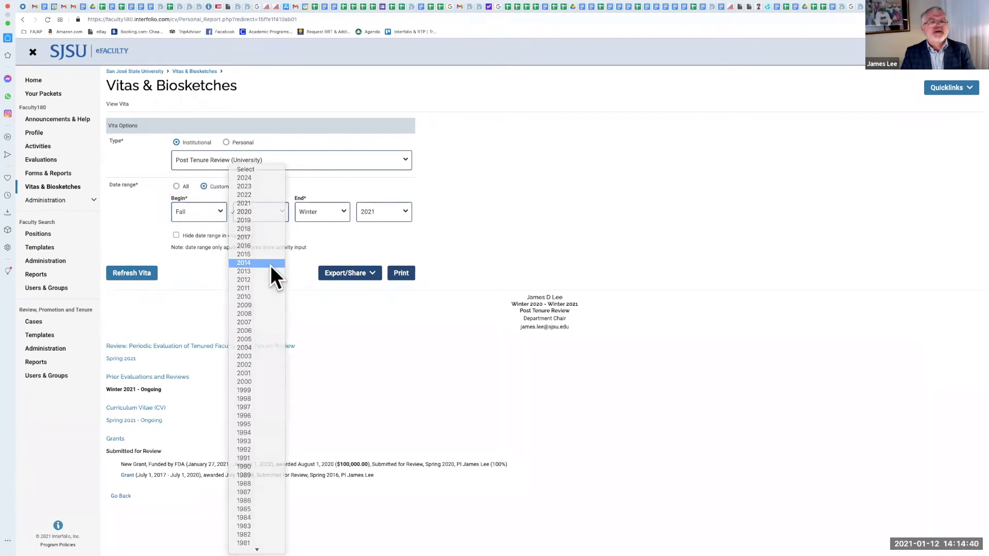
click(345, 210)
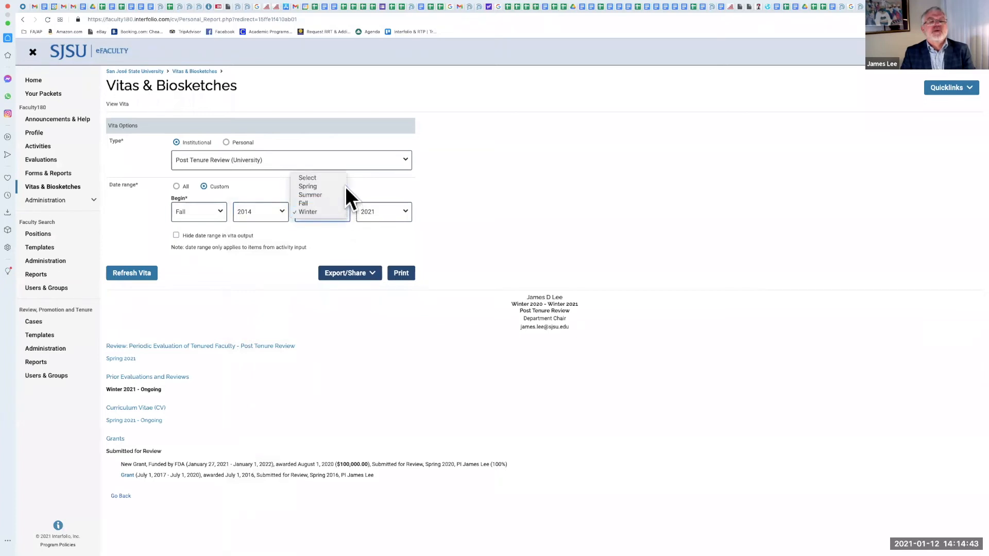
click(346, 187)
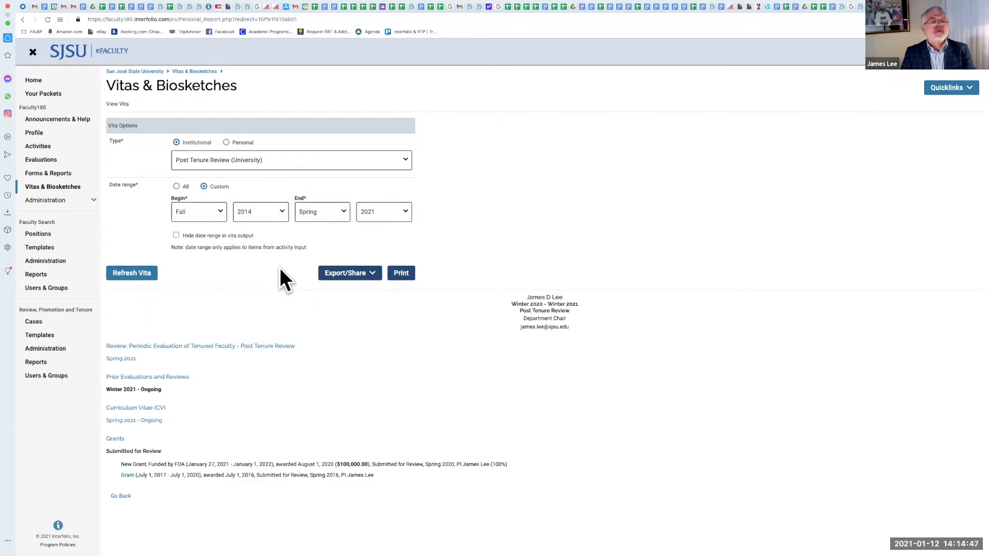
click(139, 271)
click(139, 271)
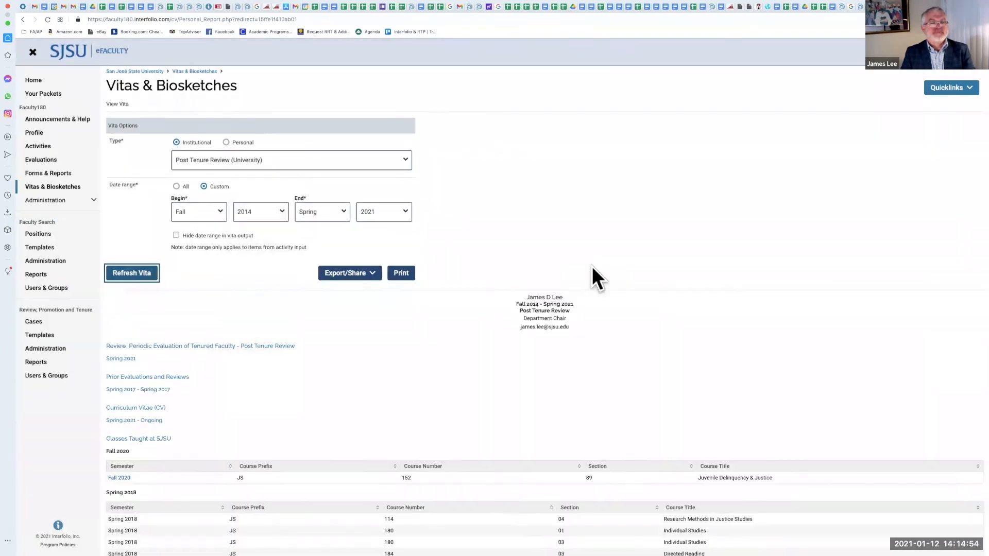
Step: Scroll through the refreshed Post Tenure Review vita to review its sections and classes taught
scroll(592, 267, down, 1)
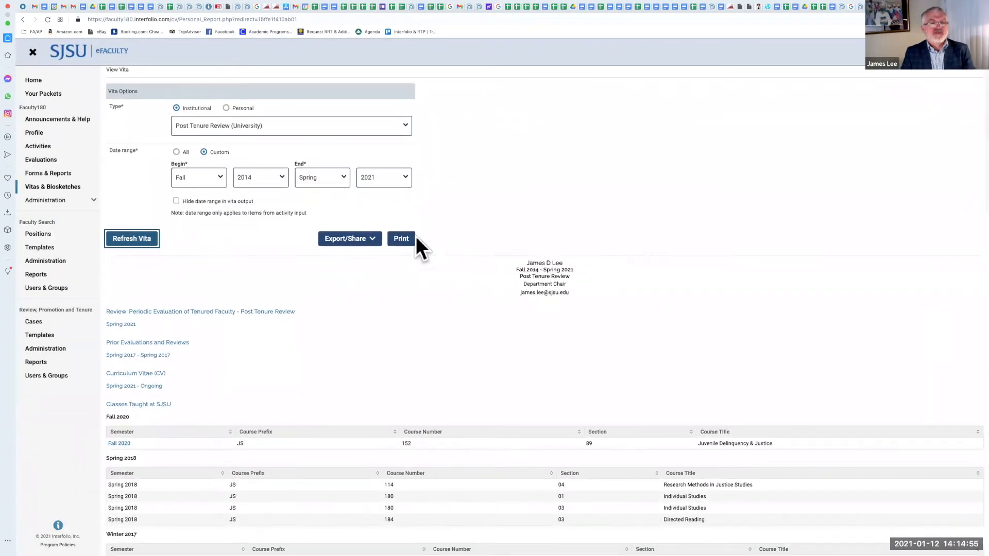
scroll(415, 236, down, 3)
right_click(416, 236)
click(440, 186)
scroll(369, 268, down, 3)
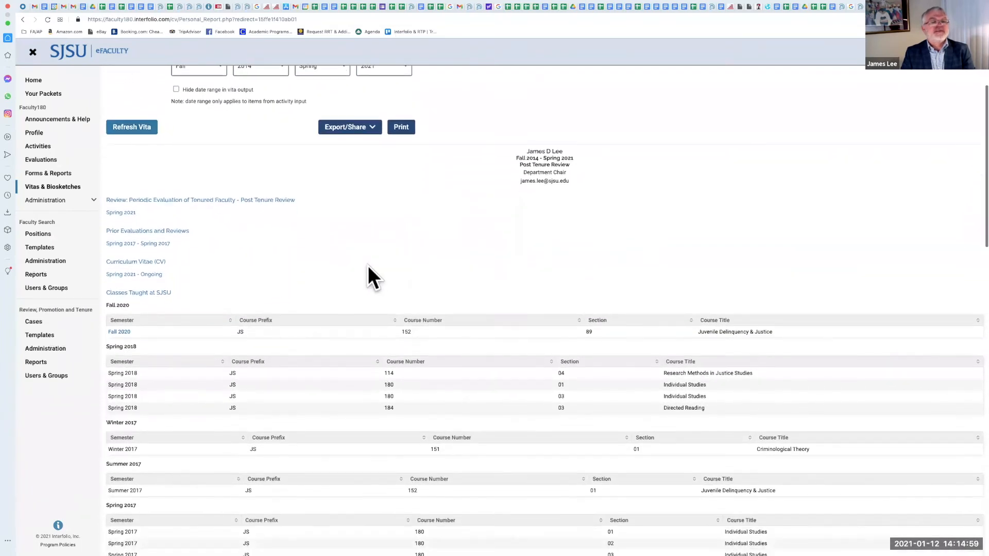
scroll(368, 266, down, 8)
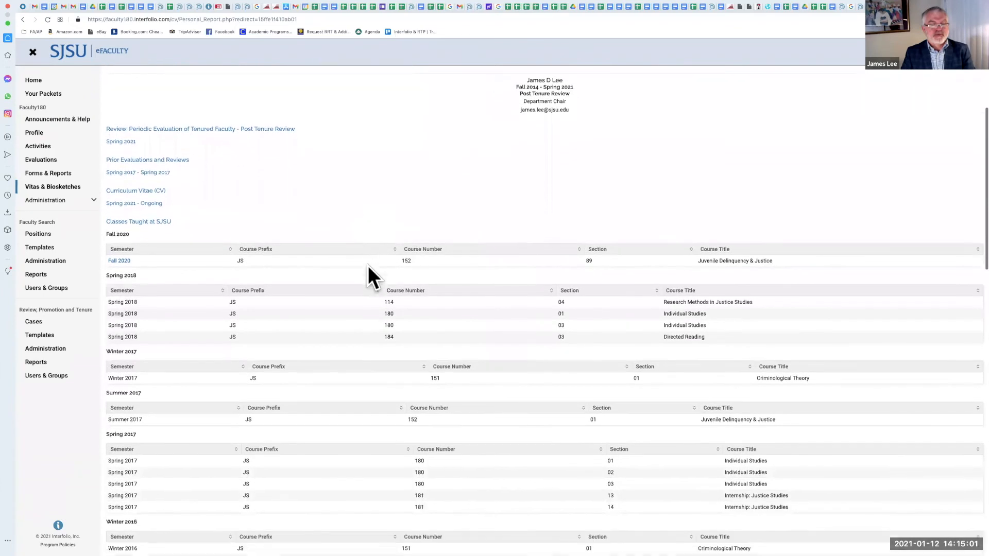
Step: Scroll through the rest of the refreshed vita to review classes taught, direct observations, student supervision, RSCA and grants
scroll(368, 267, down, 7)
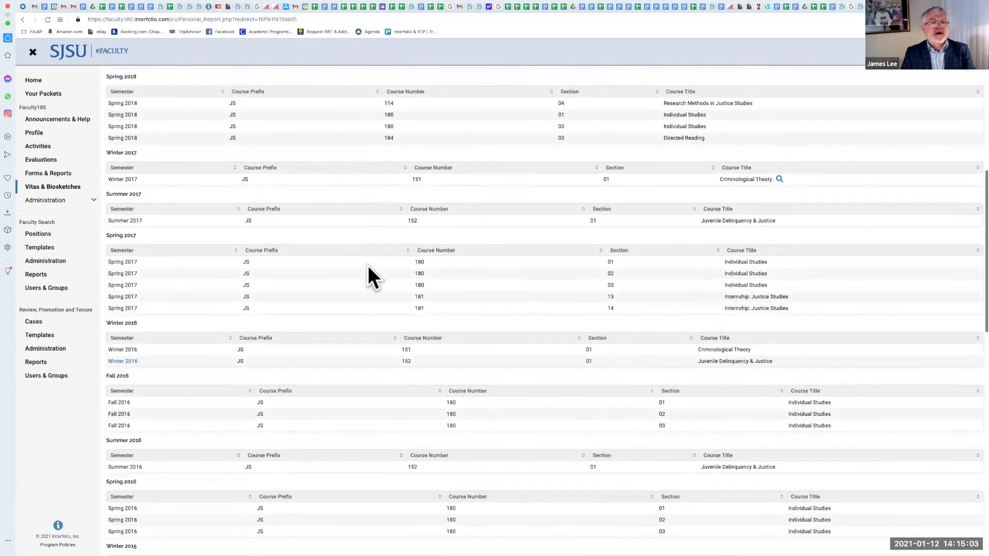
scroll(368, 265, down, 8)
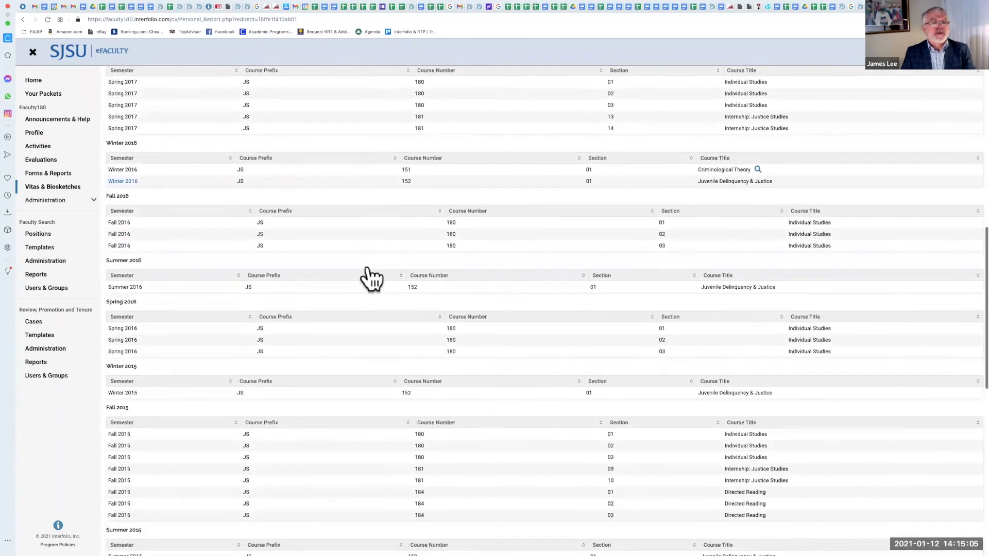
scroll(368, 265, down, 8)
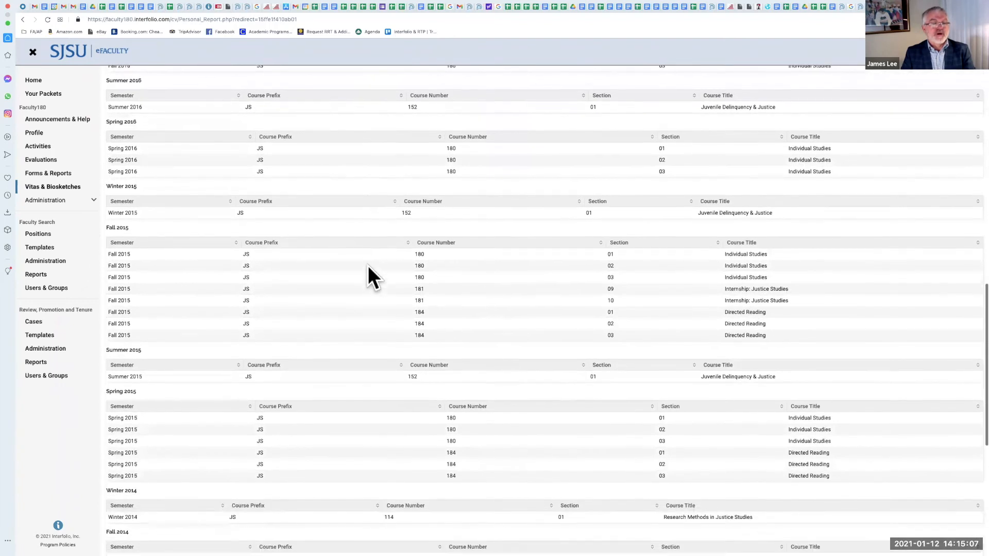
scroll(367, 264, down, 6)
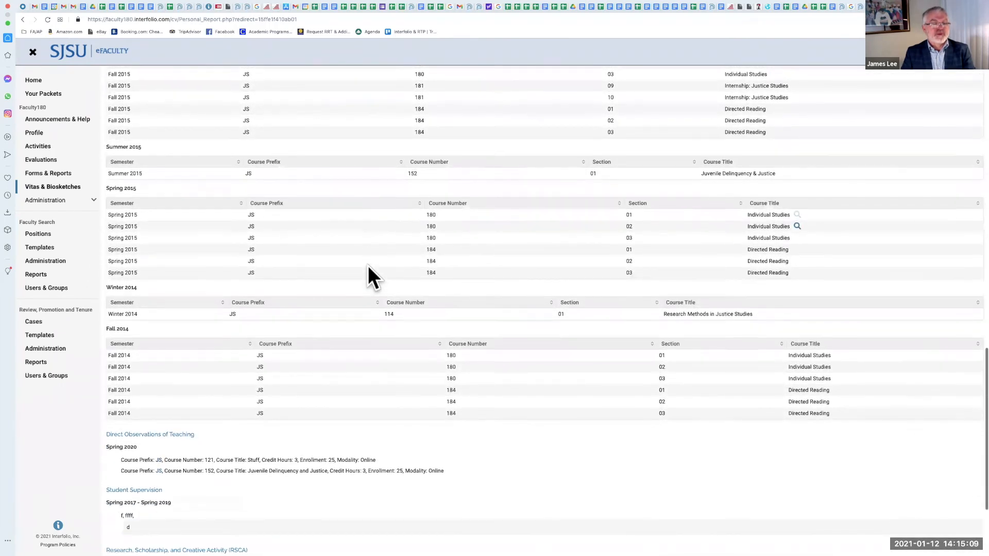
scroll(303, 404, down, 1)
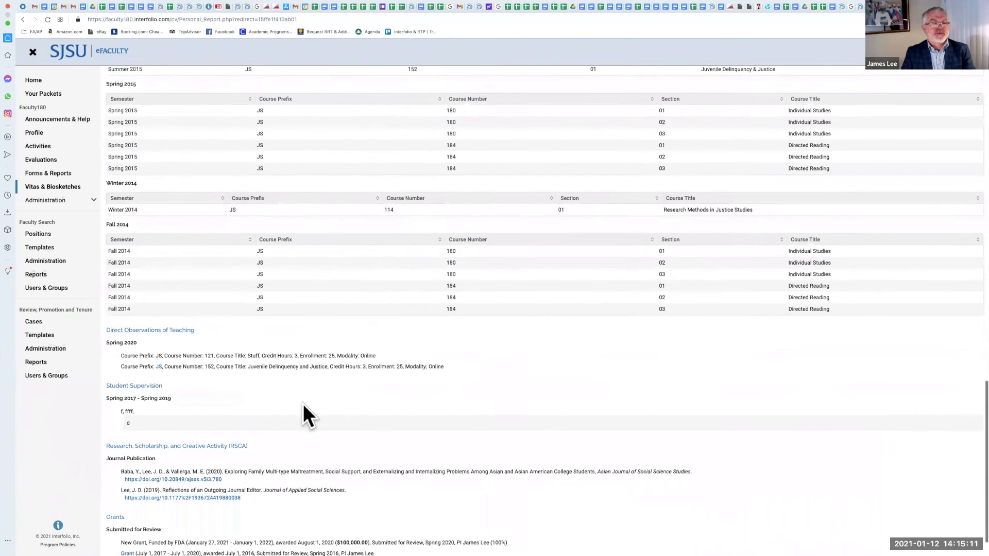
scroll(342, 327, down, 1)
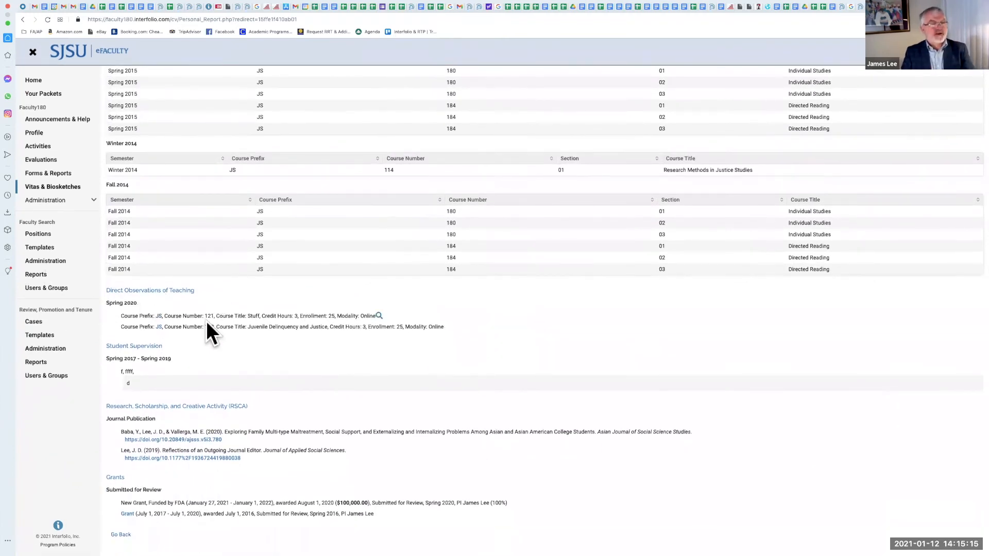
mouse_move(143, 380)
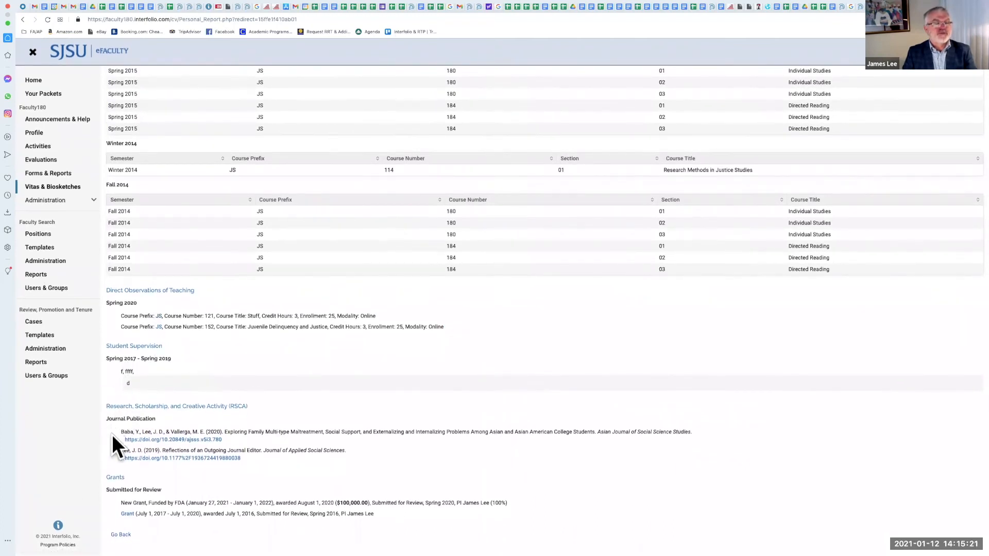
scroll(332, 470, down, 1)
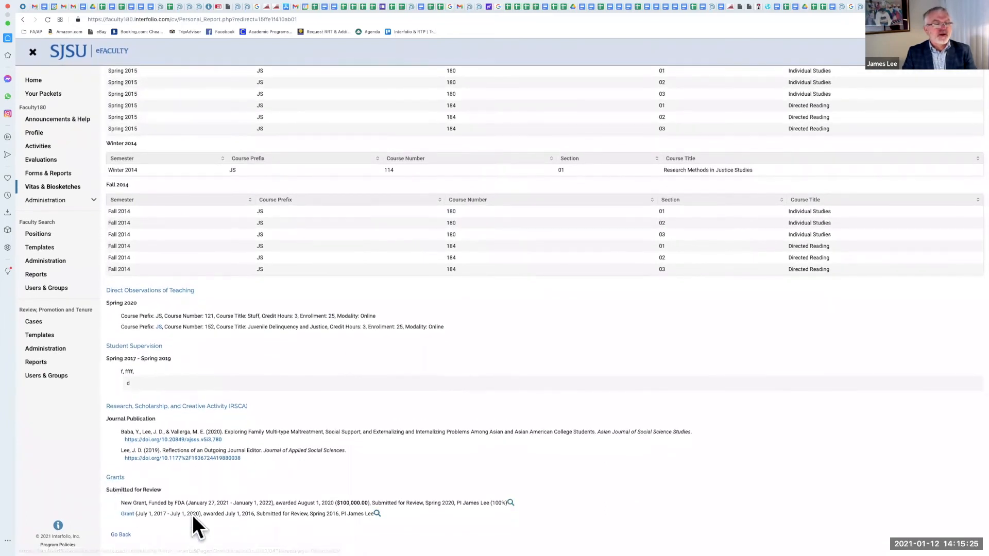
scroll(343, 457, up, 1)
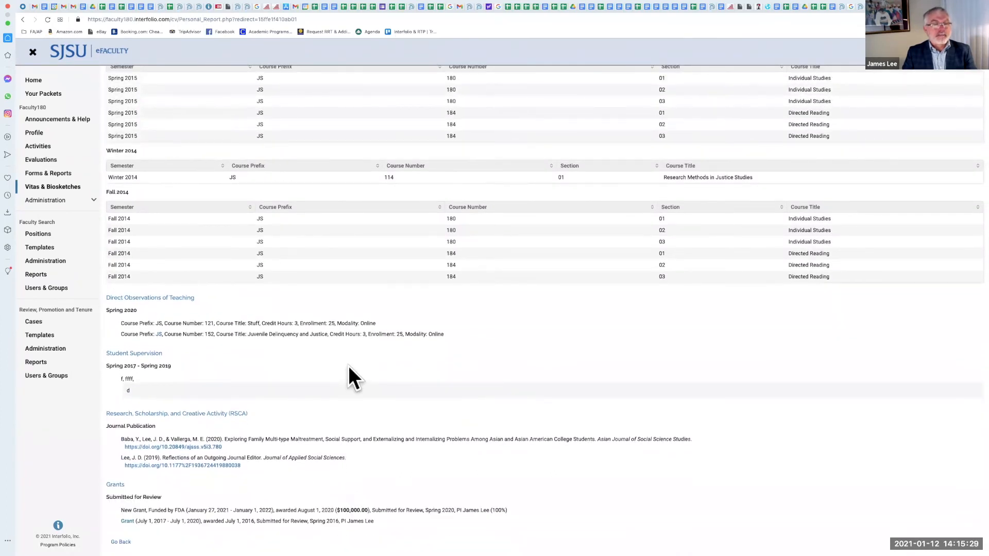
scroll(348, 365, up, 1)
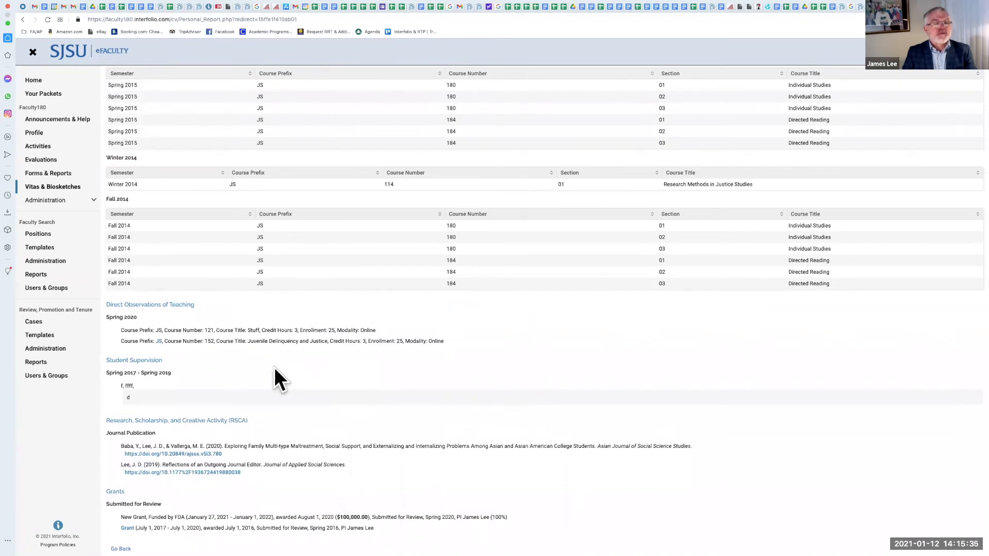
scroll(275, 367, down, 1)
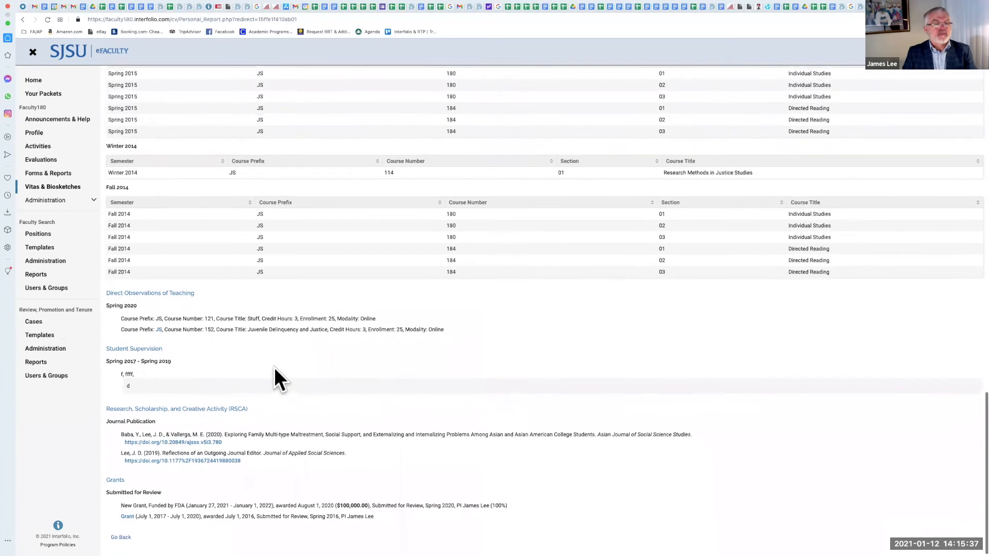
scroll(270, 355, up, 1)
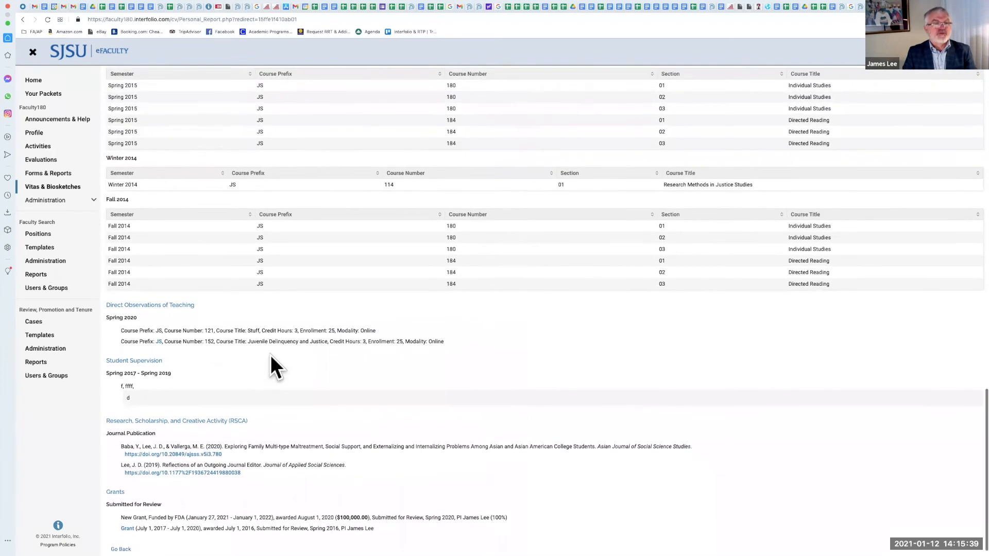
scroll(271, 356, up, 1)
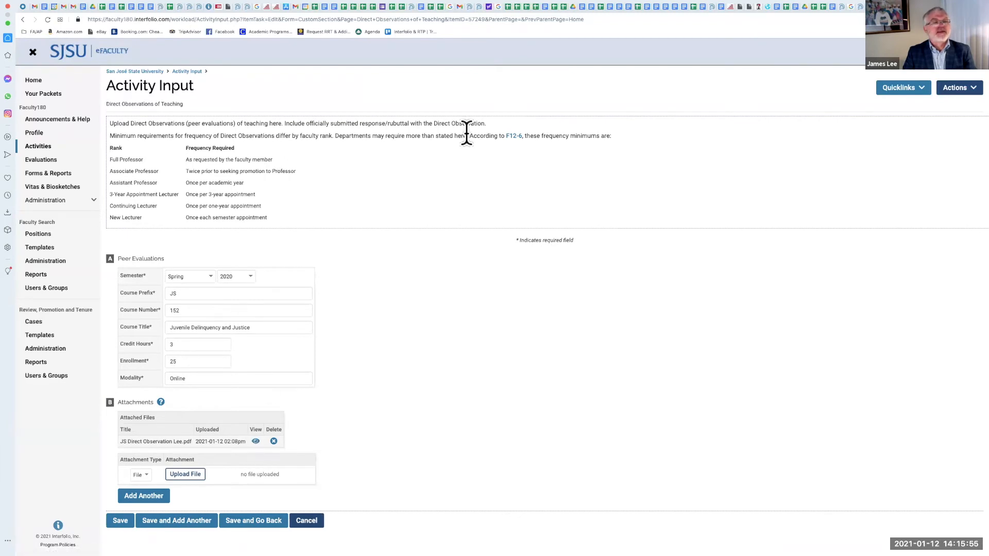
Step: Return to Vitas & Biosketches and read through the vita type descriptions, including the Post Tenure Review entry
click(70, 186)
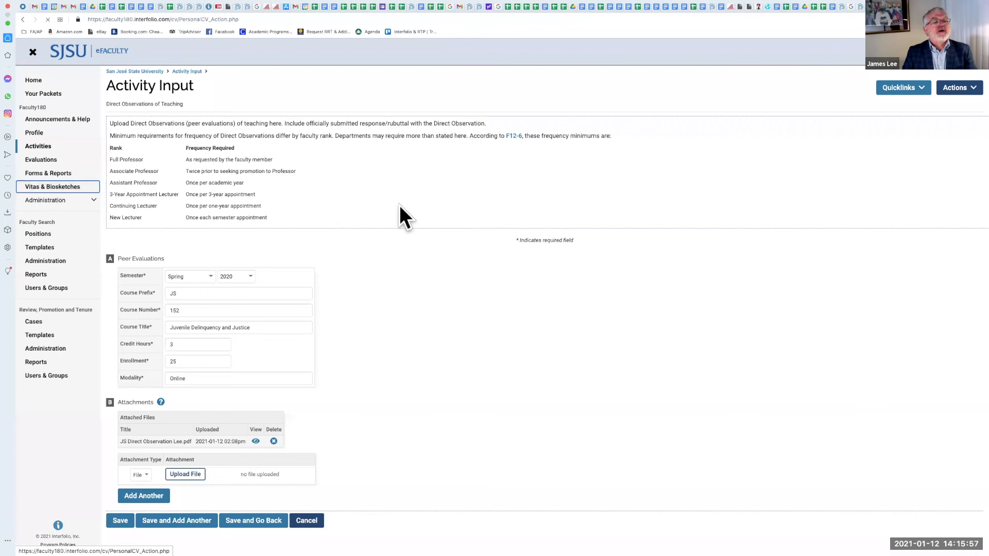
scroll(308, 176, down, 10)
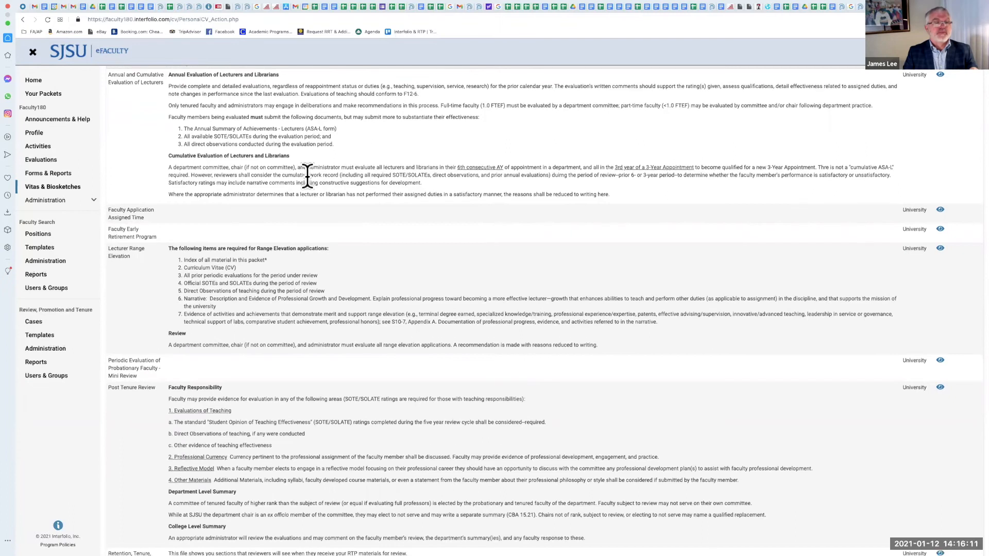
scroll(306, 175, down, 1)
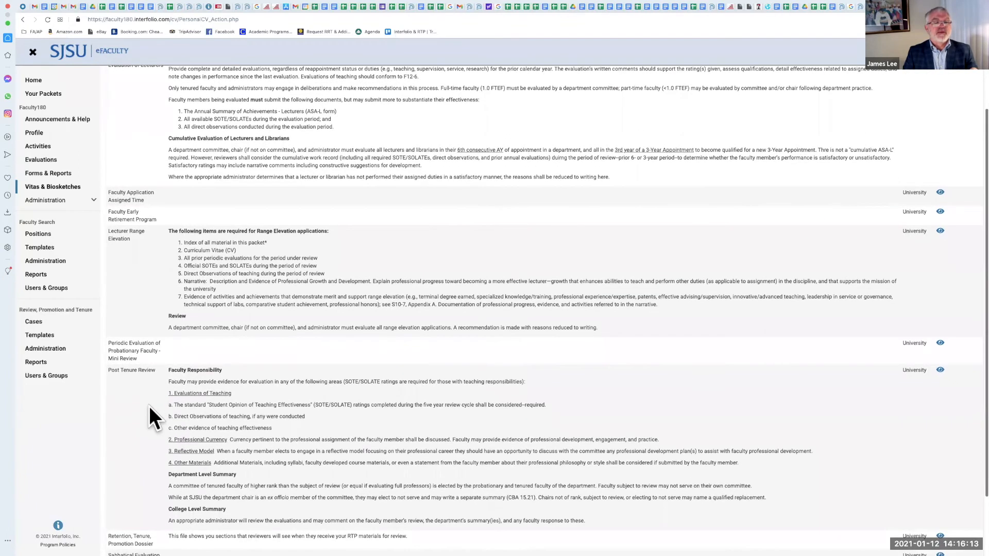
scroll(185, 406, down, 1)
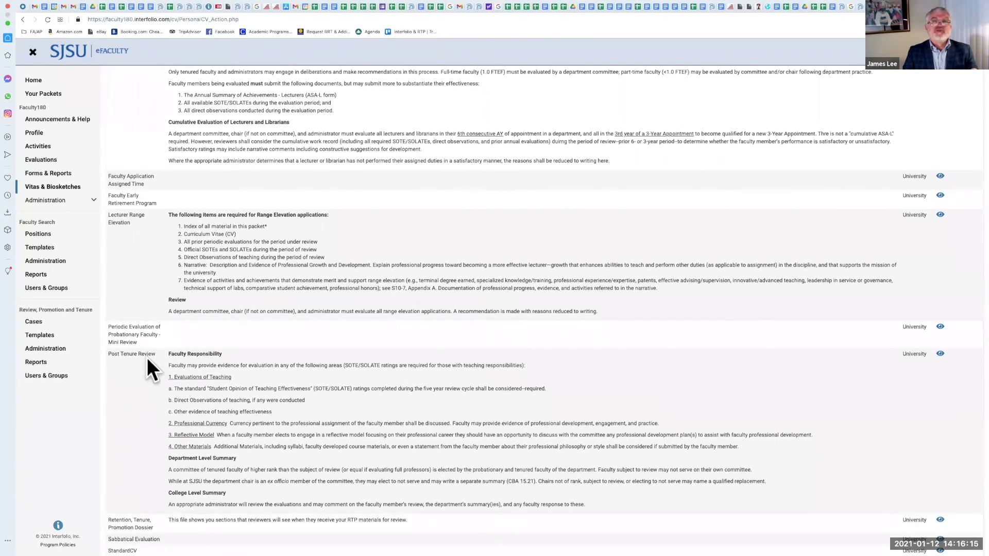
scroll(146, 350, down, 1)
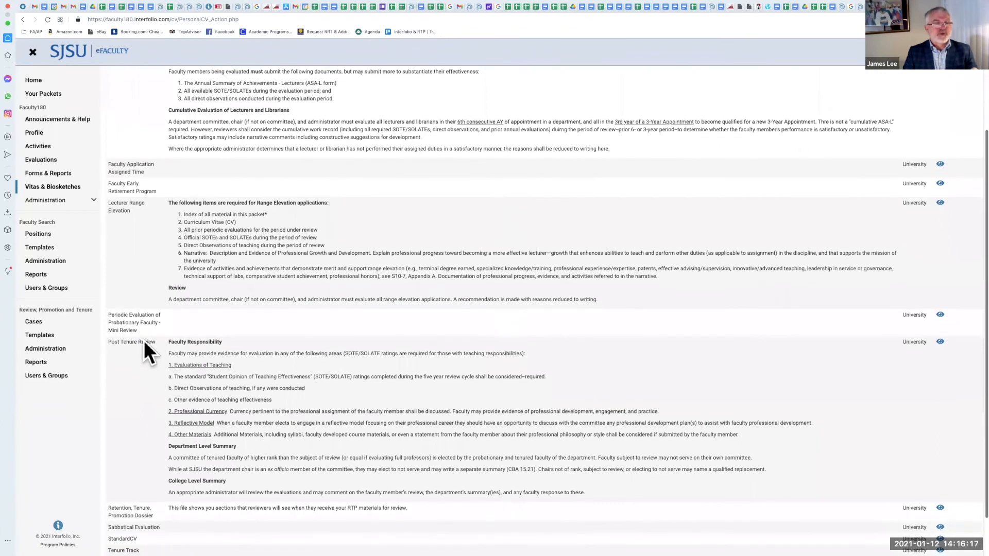
click(66, 188)
scroll(232, 209, down, 1)
right_click(232, 208)
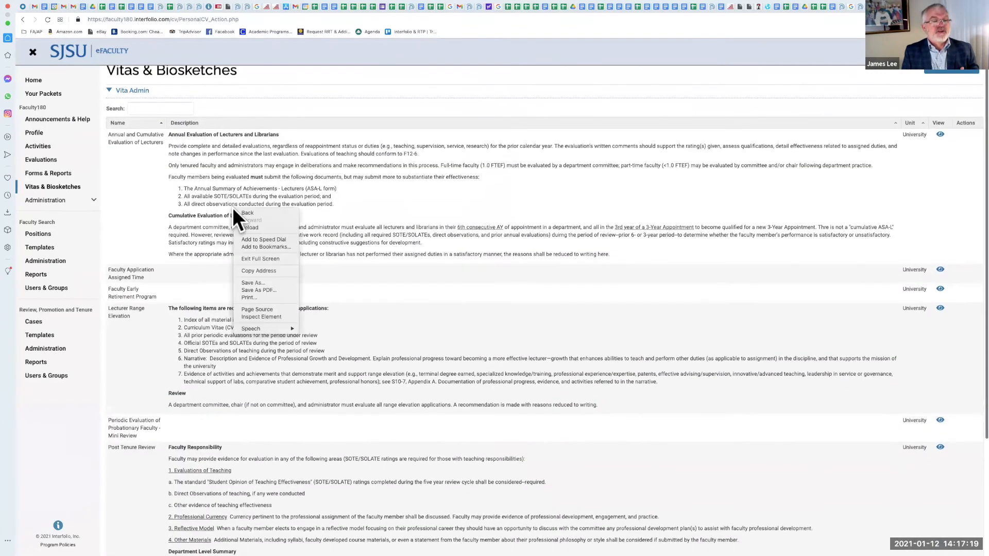
click(175, 217)
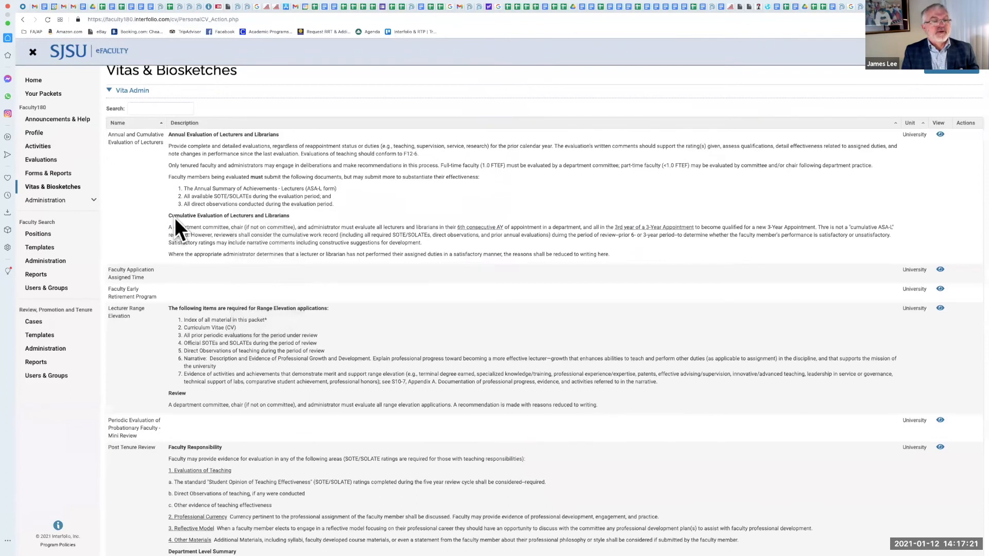
scroll(175, 217, down, 5)
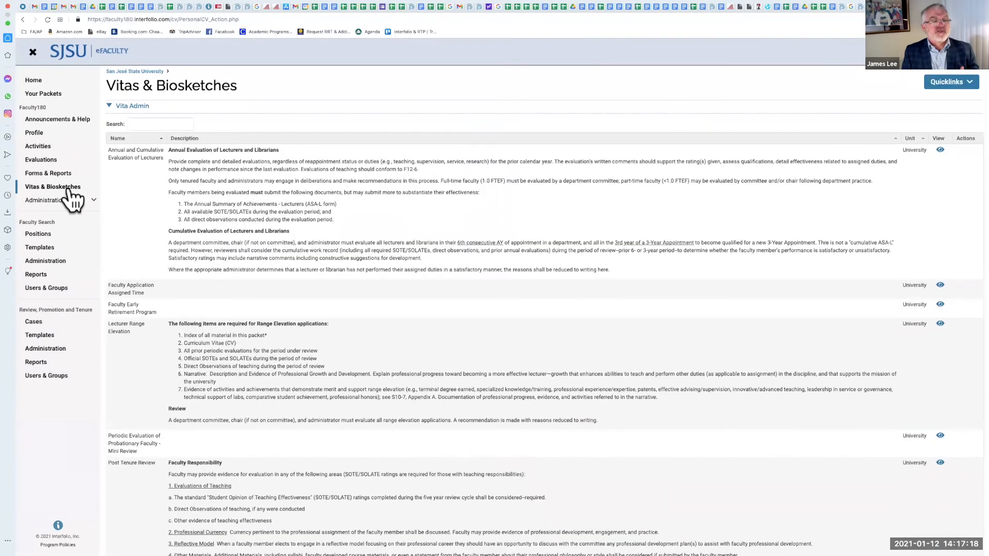
scroll(233, 209, down, 1)
right_click(233, 208)
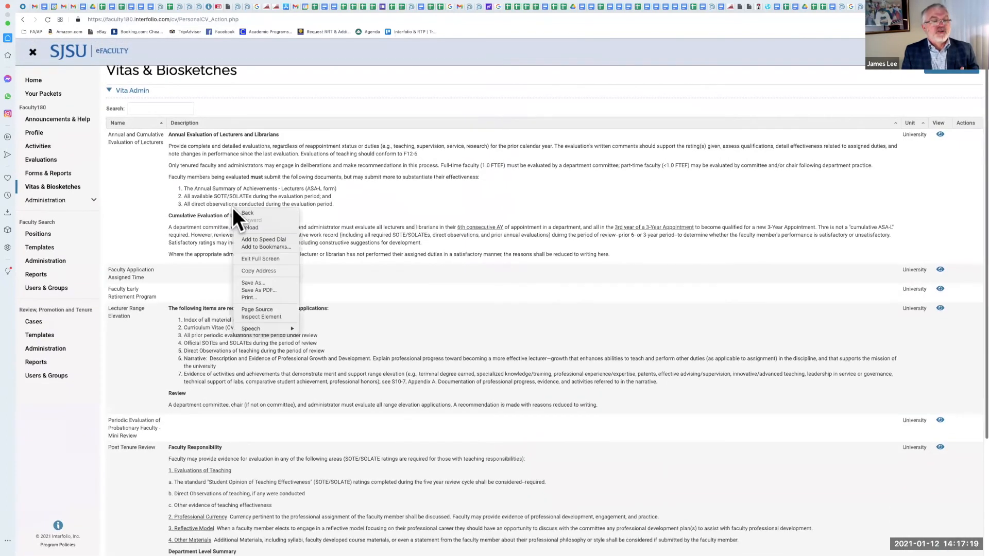
click(175, 217)
scroll(175, 217, down, 3)
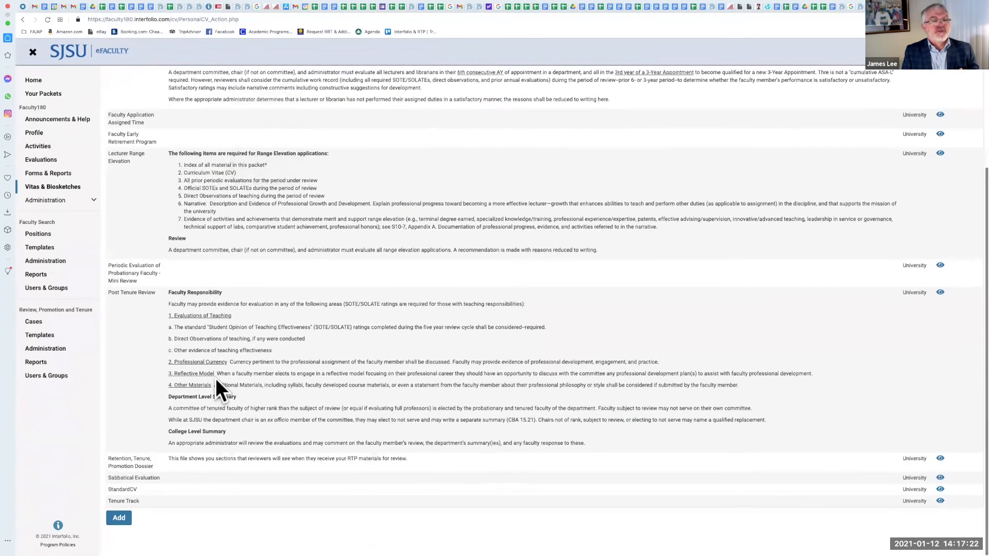
Step: Open the Post Tenure Review vita and look over its Export/Share options
click(940, 292)
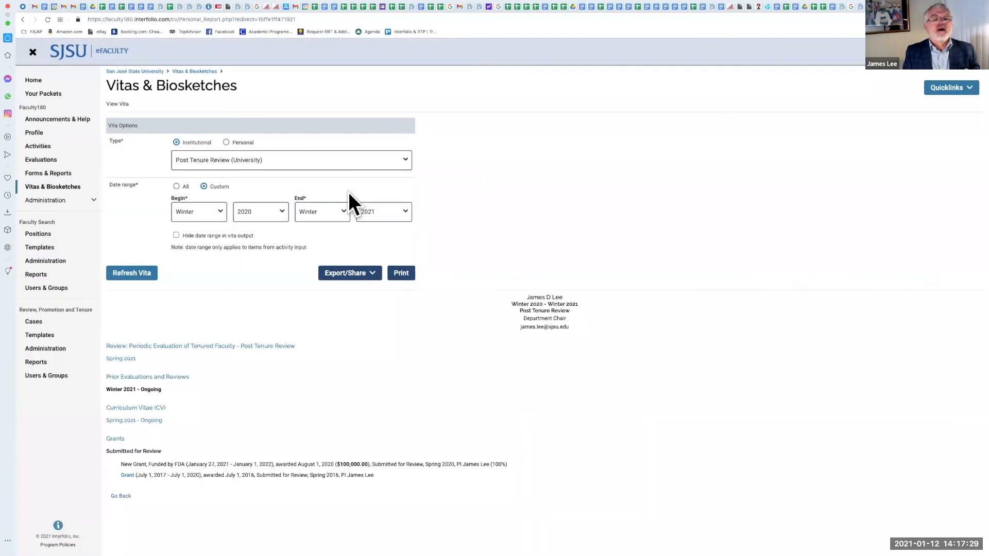
click(362, 276)
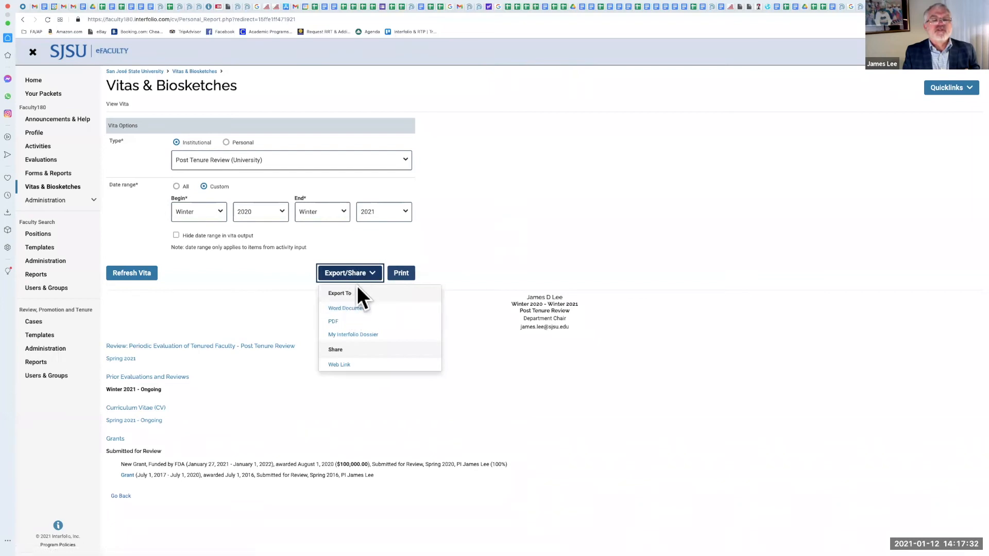
click(360, 353)
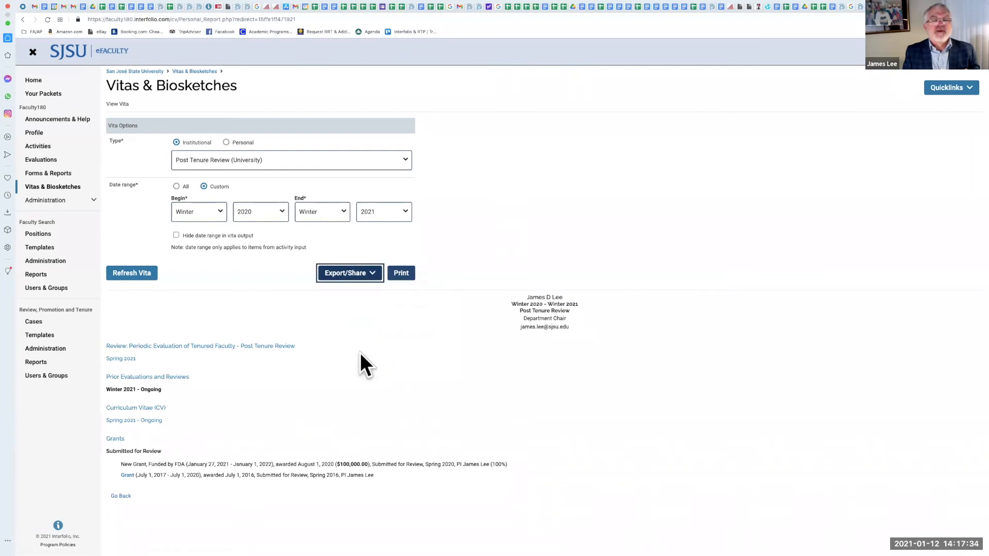
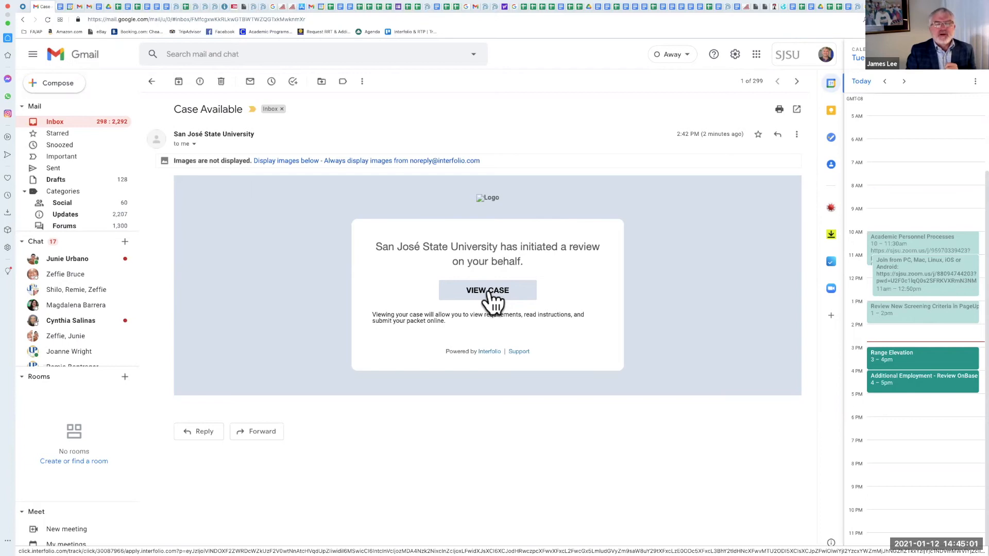
Step: Open the Post Tenure Review case from the email notification and edit the packet's Faculty180 Vita section
click(475, 290)
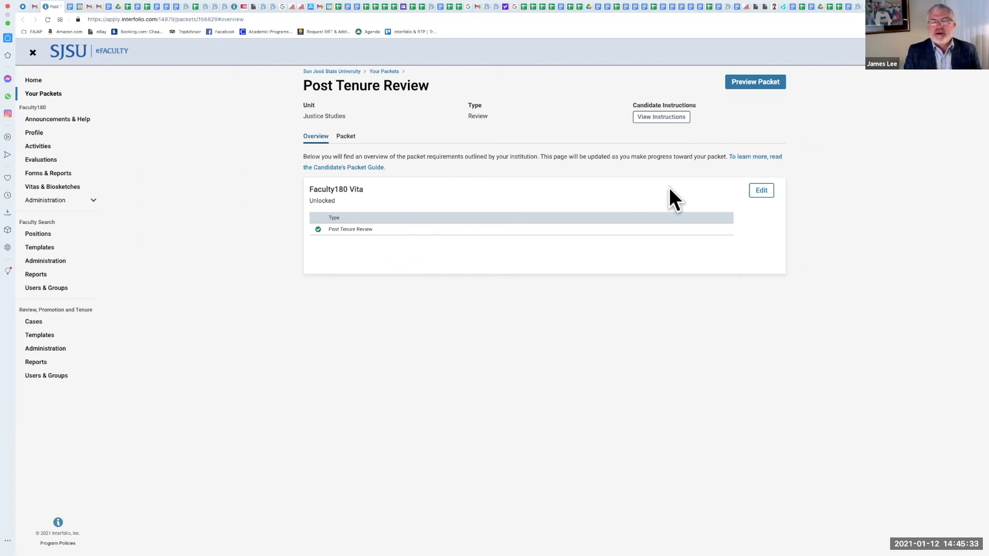
click(761, 193)
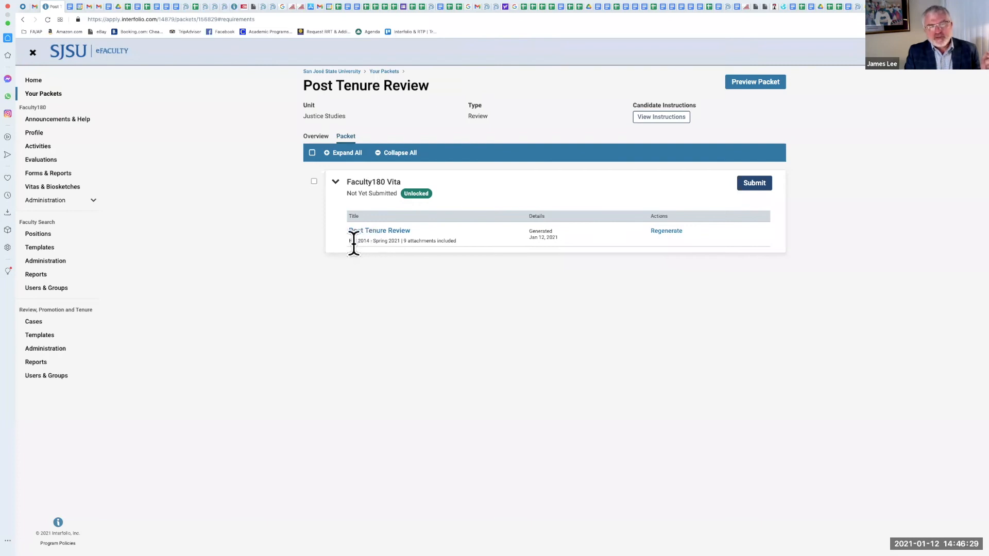
Step: Preview the packet and scroll through the pages of the generated Post Tenure Review vita
scroll(379, 245, down, 1)
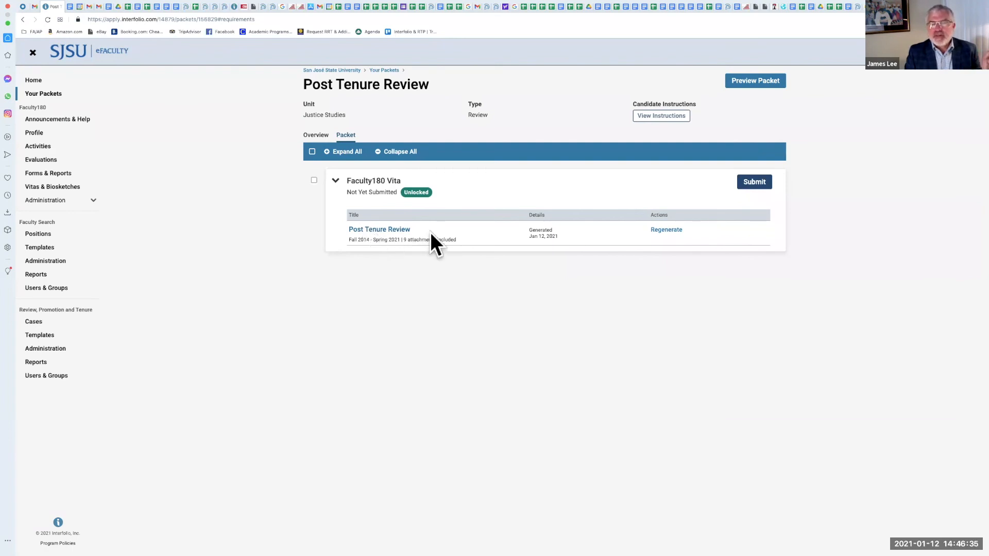
click(758, 83)
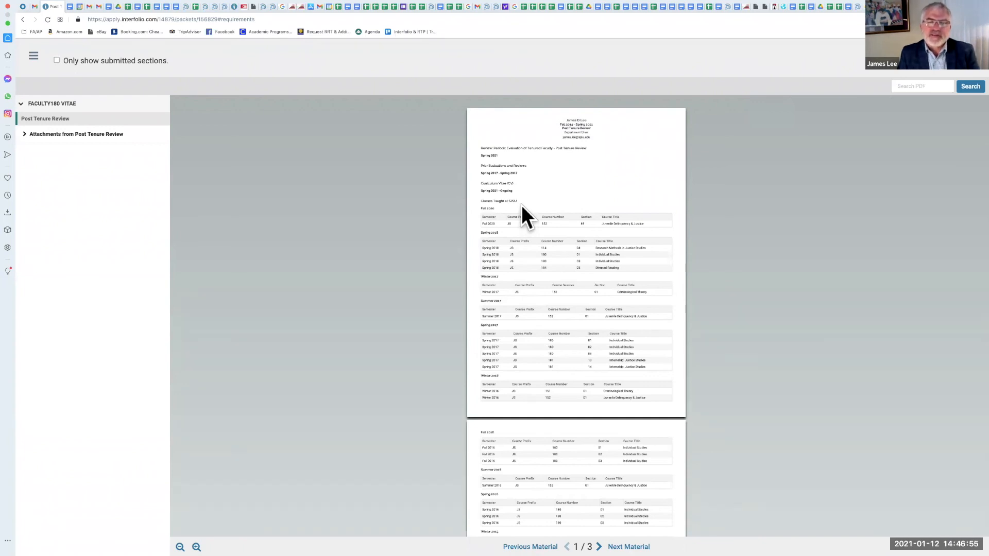
scroll(521, 205, down, 5)
scroll(521, 205, down, 15)
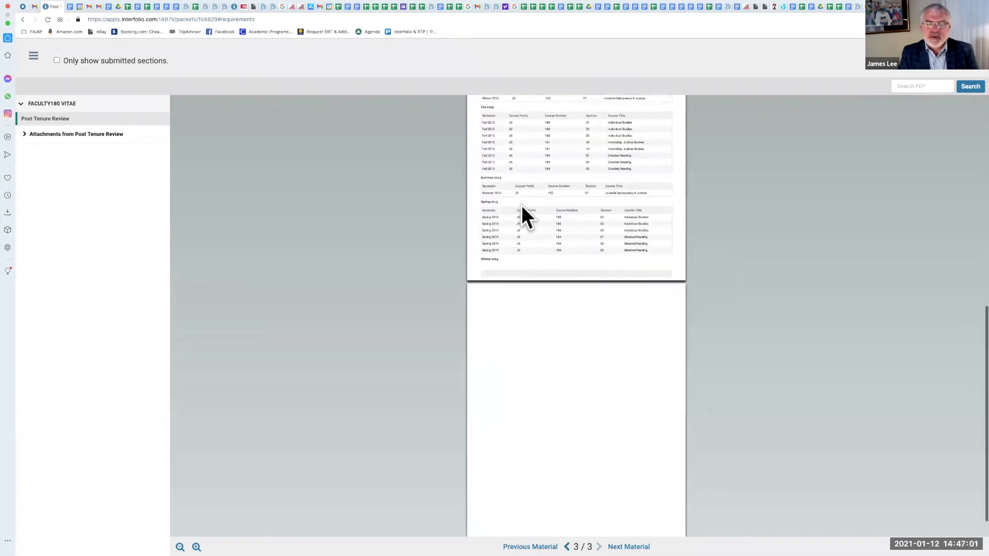
scroll(522, 205, down, 3)
scroll(518, 268, up, 5)
scroll(517, 268, up, 15)
scroll(518, 268, down, 1)
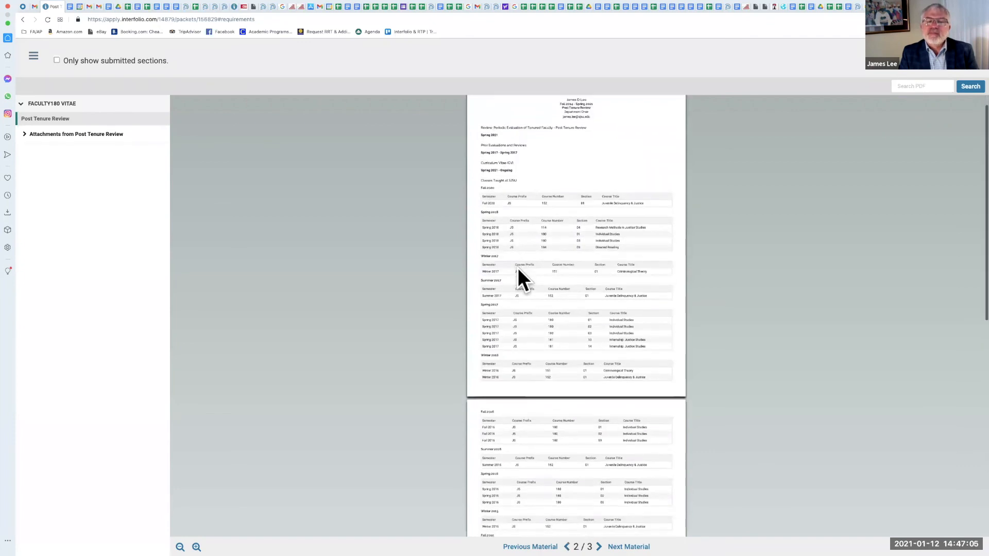
scroll(517, 268, down, 1)
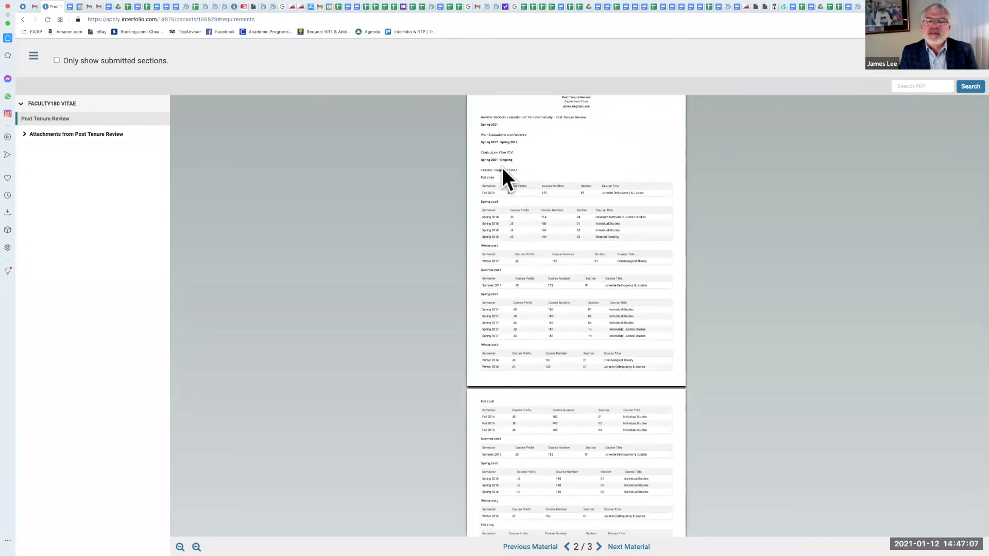
scroll(501, 175, down, 10)
scroll(502, 246, down, 4)
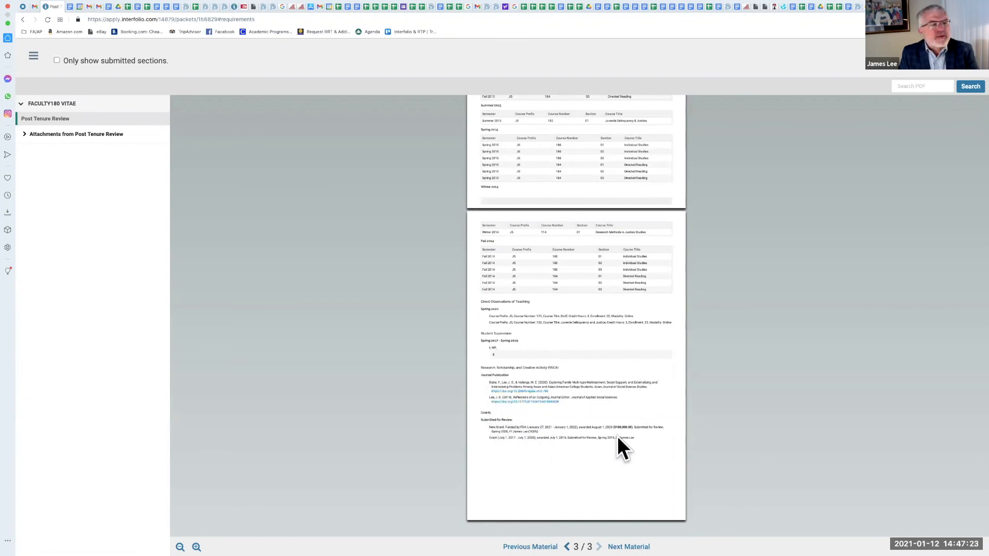
scroll(598, 307, up, 20)
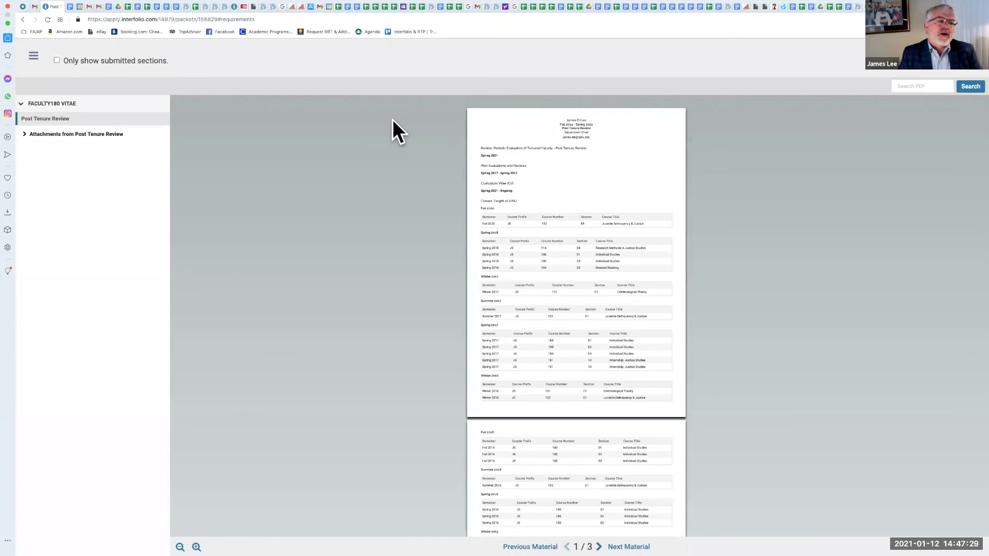
Step: Expand the vita attachments and open the PTR Lee 2020.html review narrative to read it
click(25, 136)
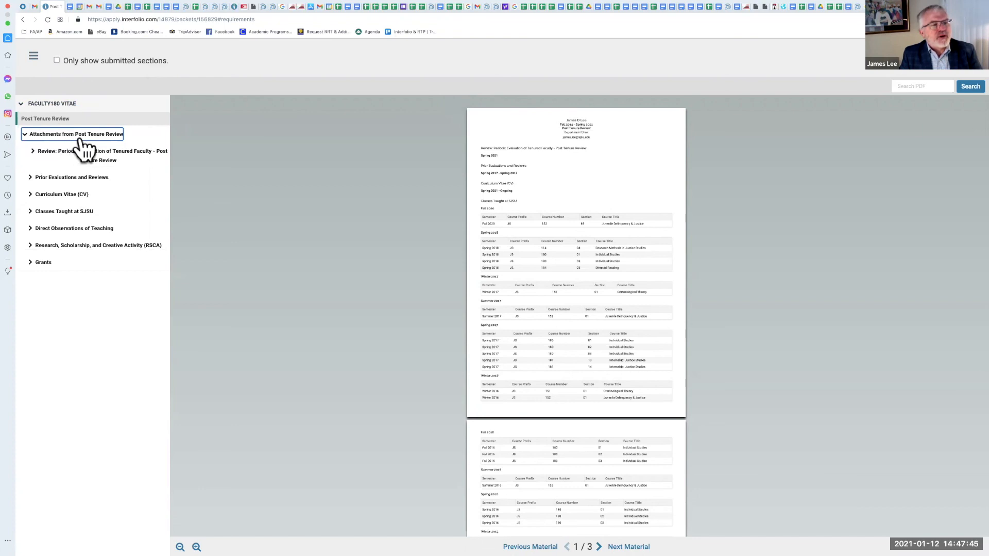
click(35, 153)
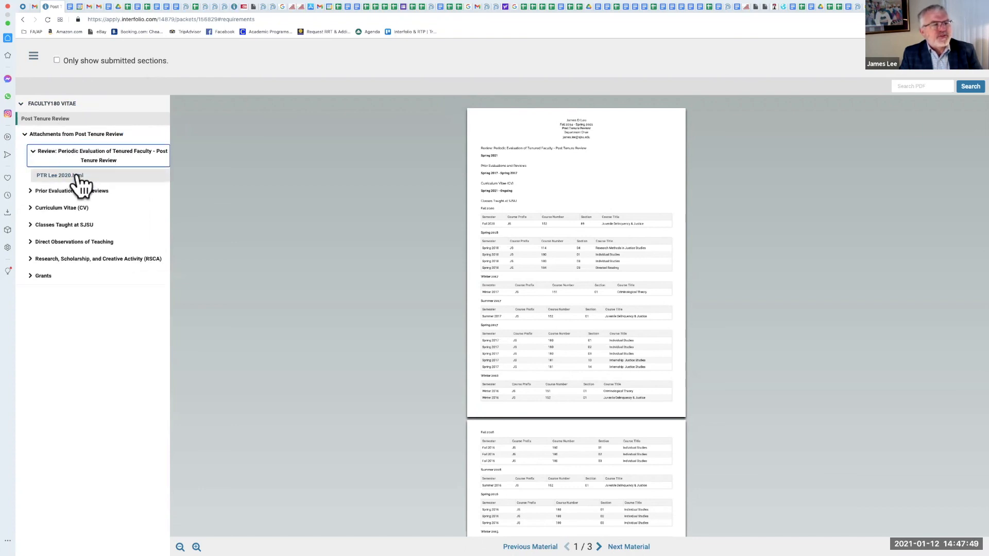
click(77, 176)
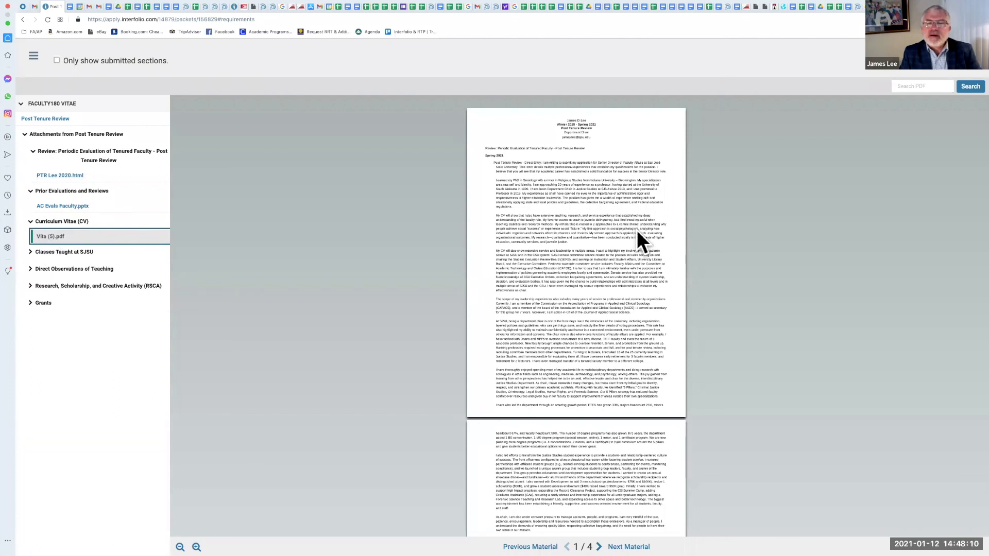
scroll(636, 230, down, 12)
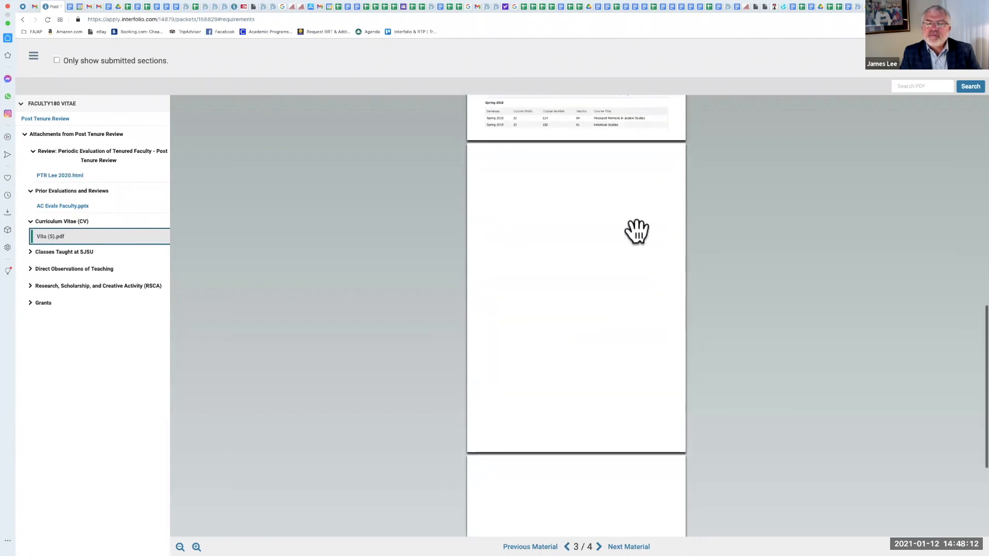
scroll(637, 230, up, 12)
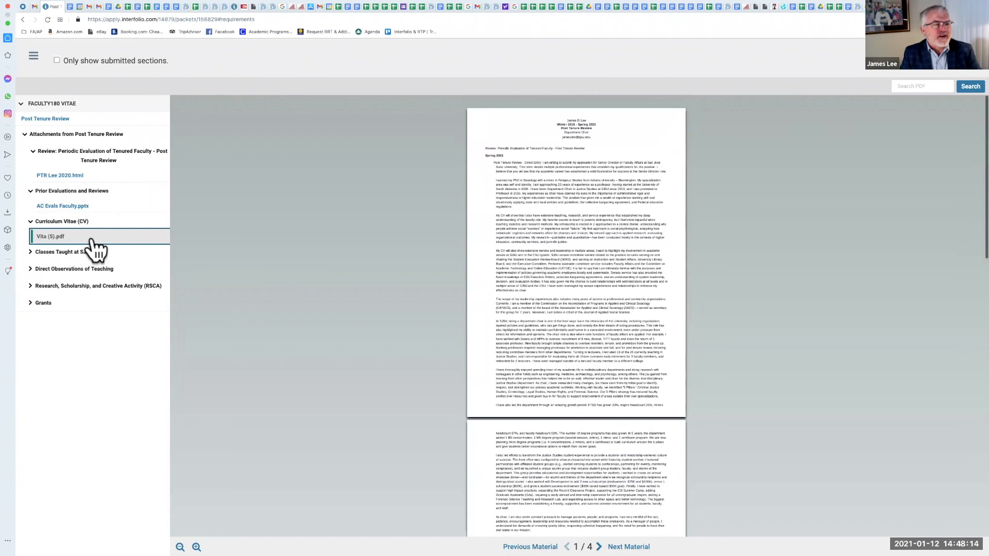
Step: Expand the Classes Taught at SJSU attachments and view the course syllabus and the Fall 2020 evaluation
click(31, 222)
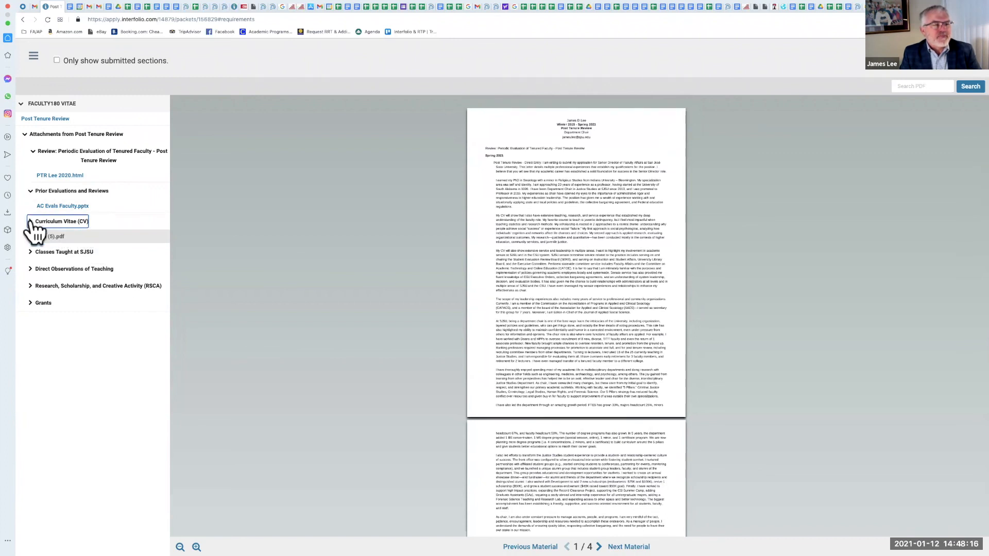
click(30, 239)
click(30, 239)
click(30, 239)
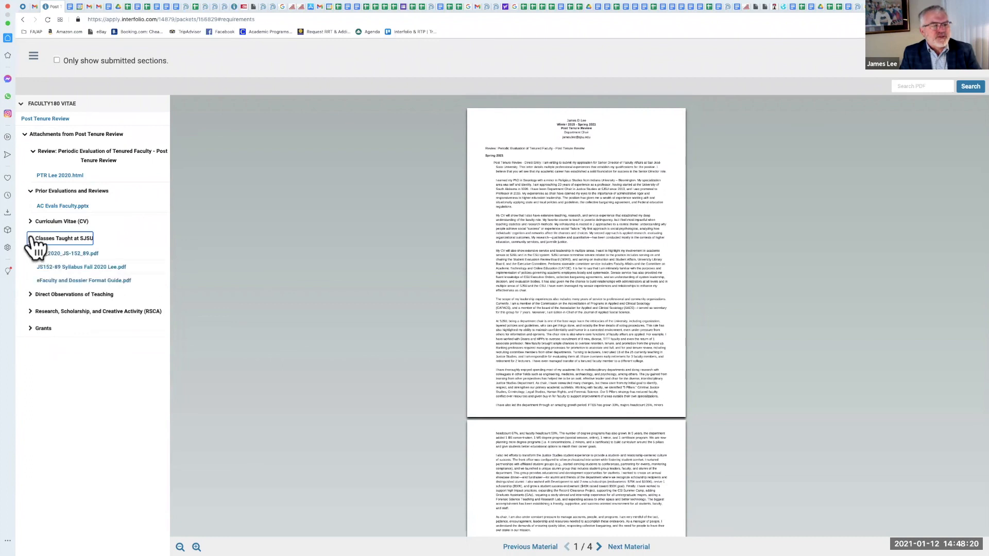
click(55, 268)
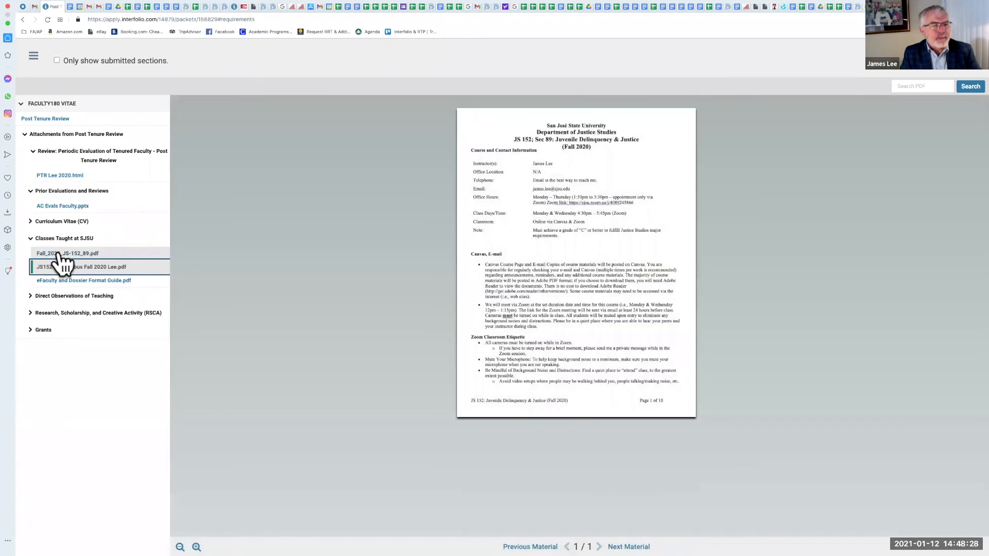
click(59, 253)
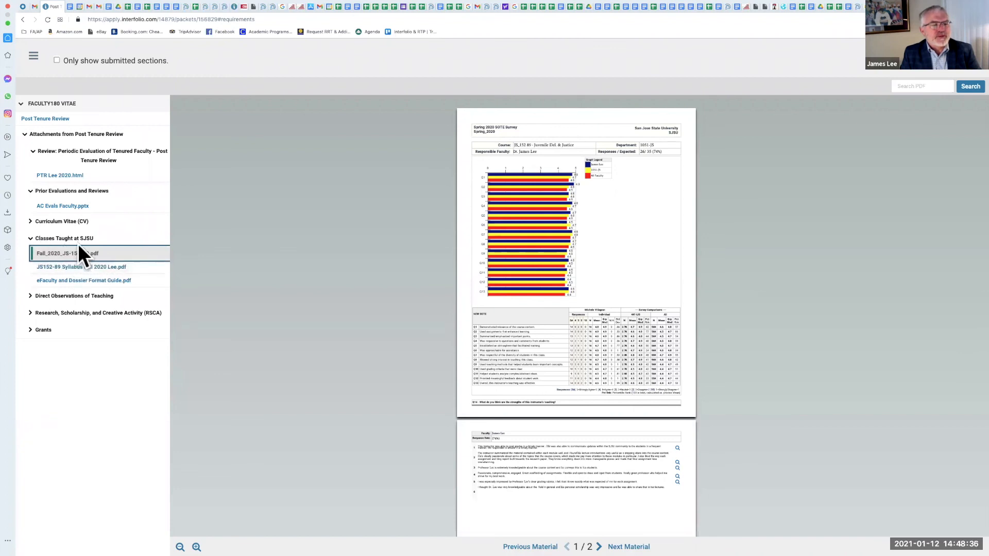
Step: View the direct observation form and the RSCA journal article attachments, and expand the Grants section
click(29, 297)
click(76, 311)
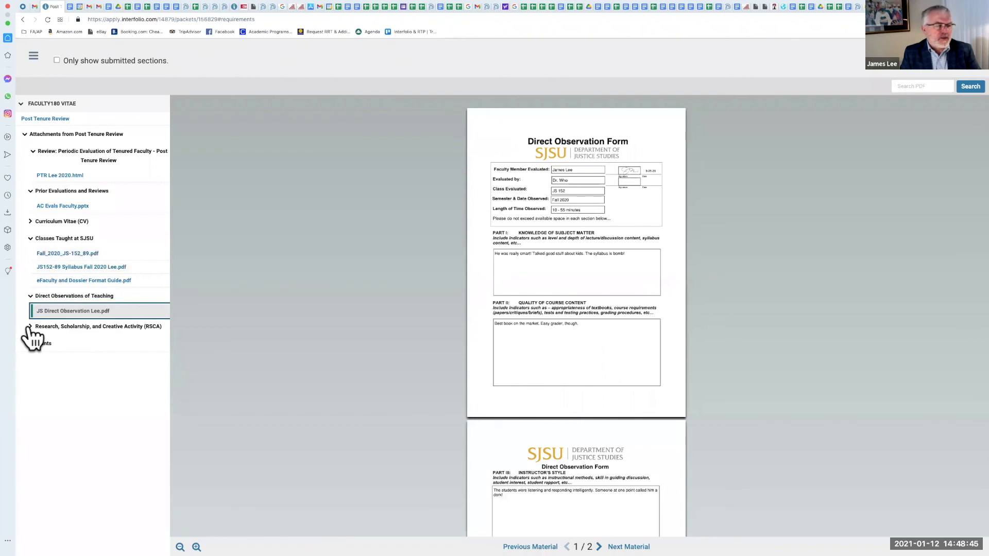
click(29, 327)
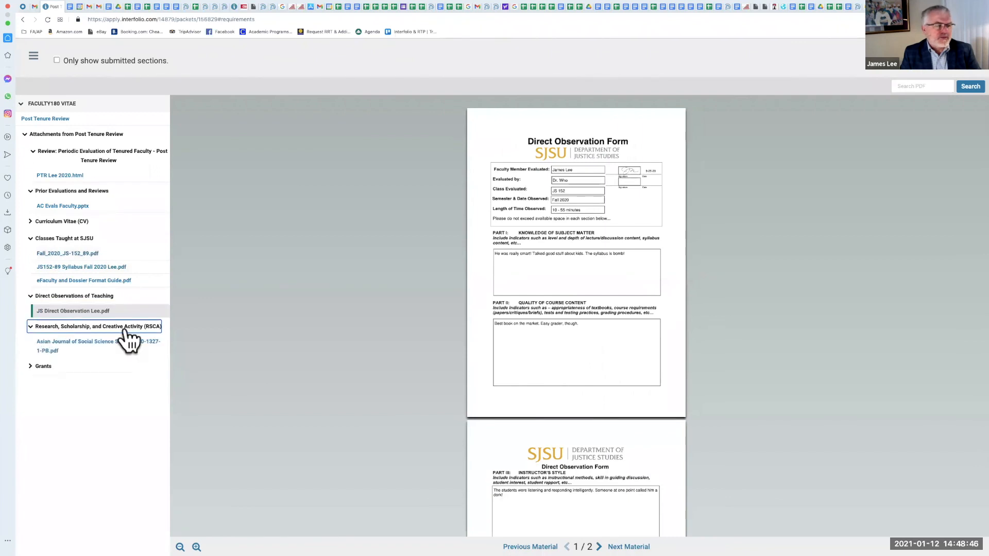
click(48, 347)
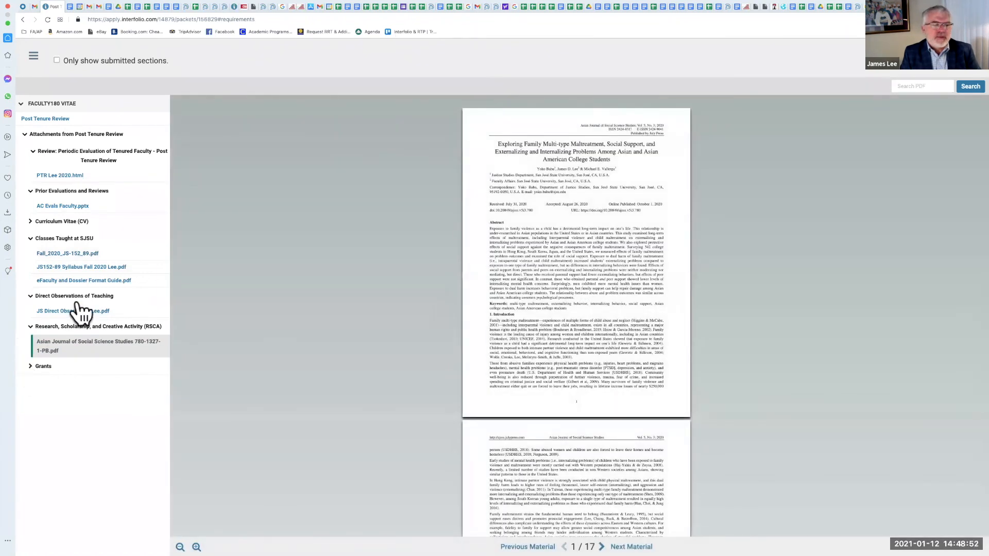
click(39, 366)
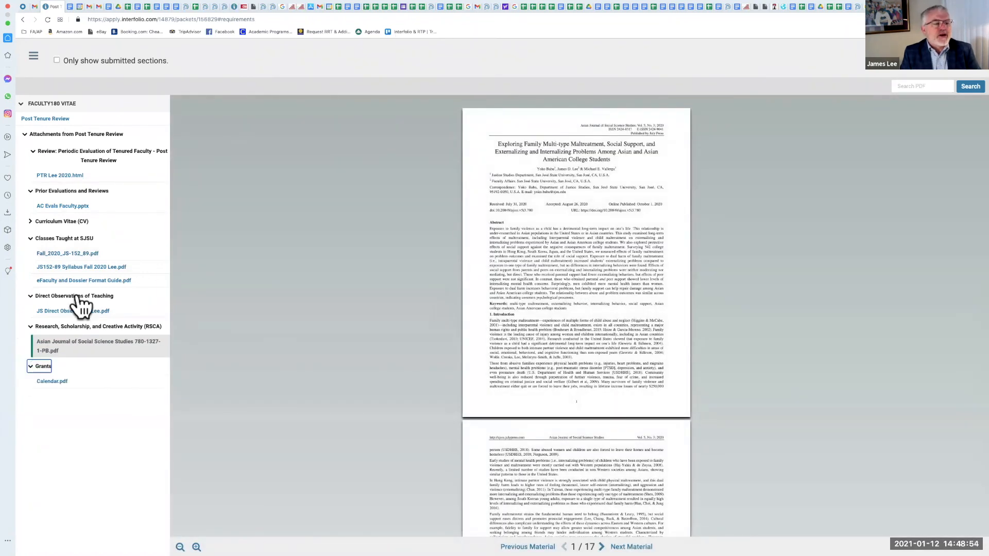
Step: Collapse all attachment sections in the packet preview outline
click(35, 154)
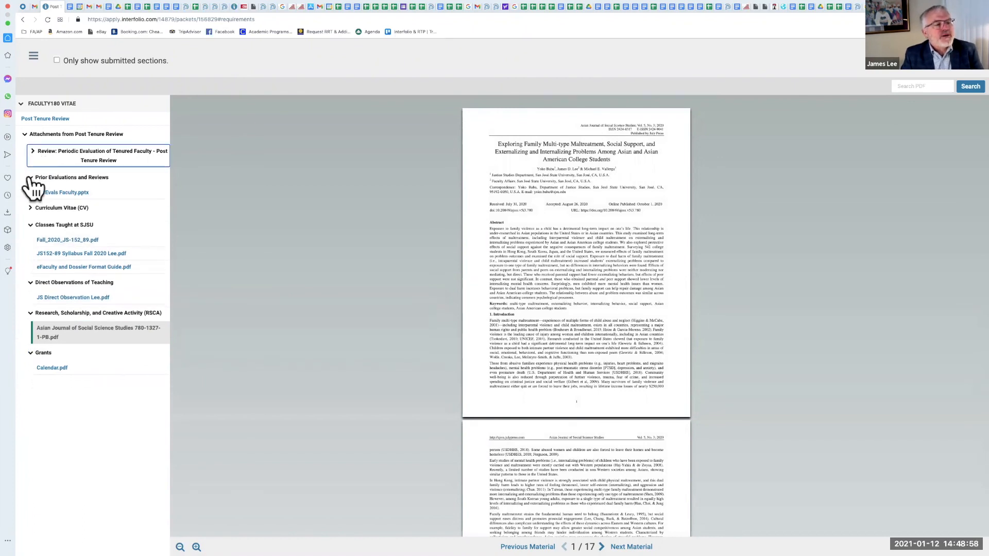
click(29, 178)
click(29, 194)
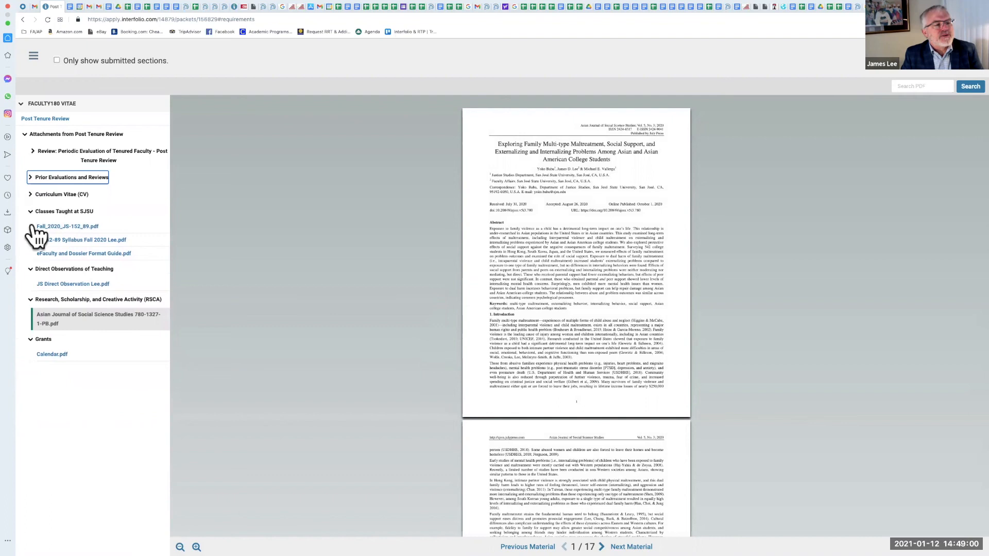
click(30, 224)
click(30, 196)
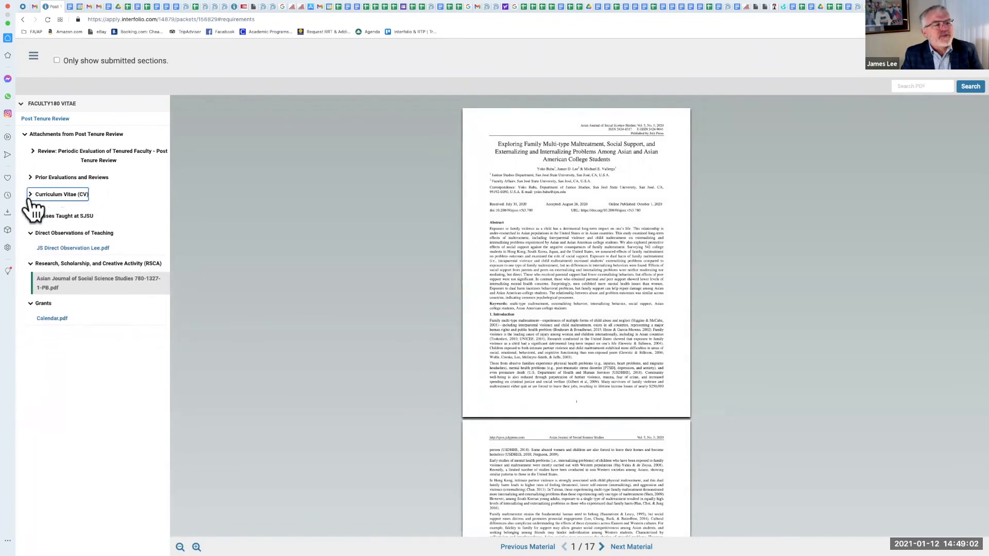
click(31, 229)
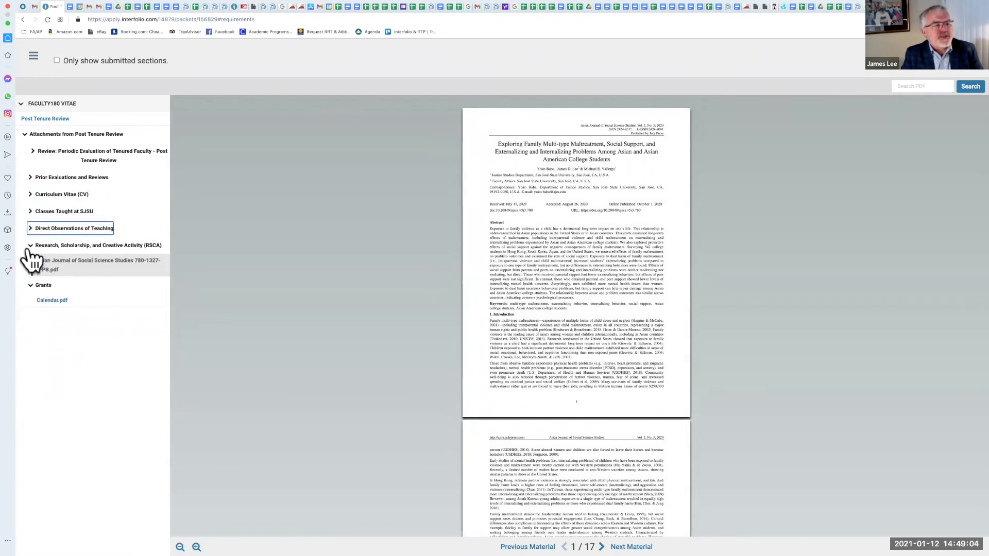
click(31, 246)
click(31, 263)
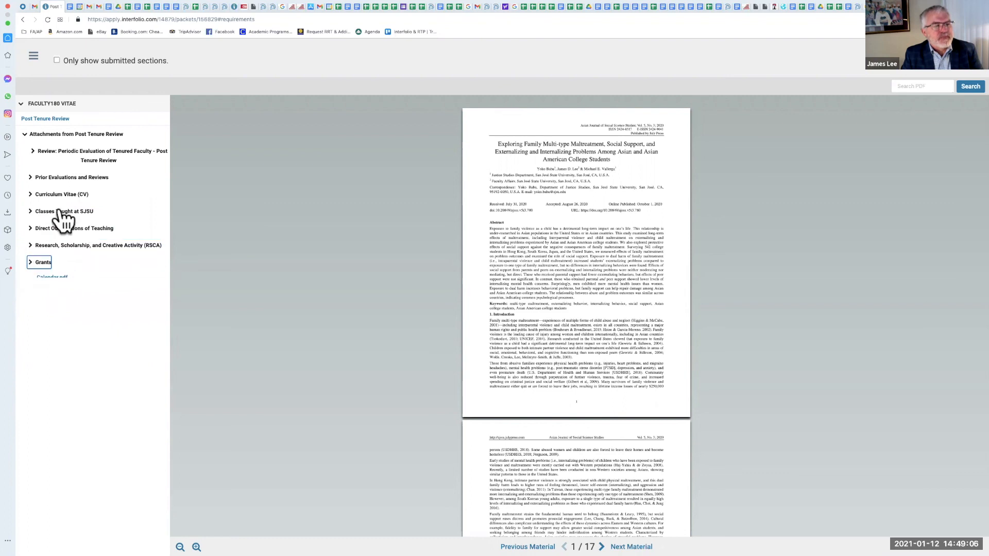
click(96, 134)
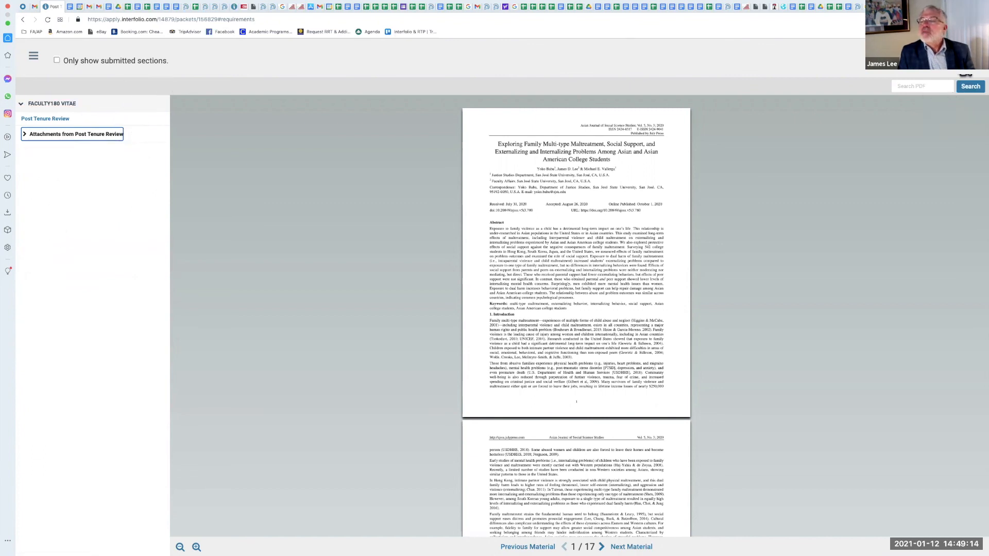
Step: Close the preview and regenerate the Post Tenure Review vita in the packet, confirming the regeneration
click(958, 55)
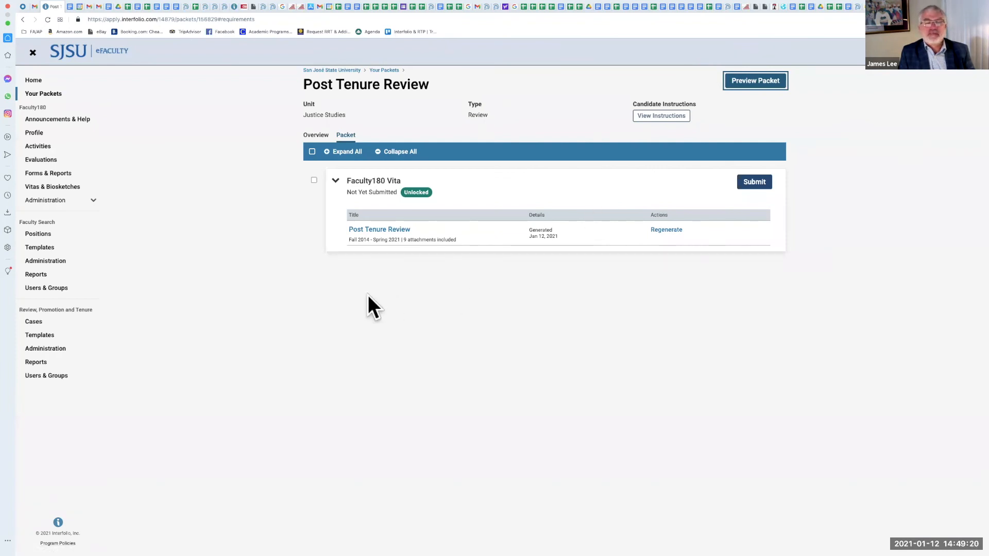
click(658, 233)
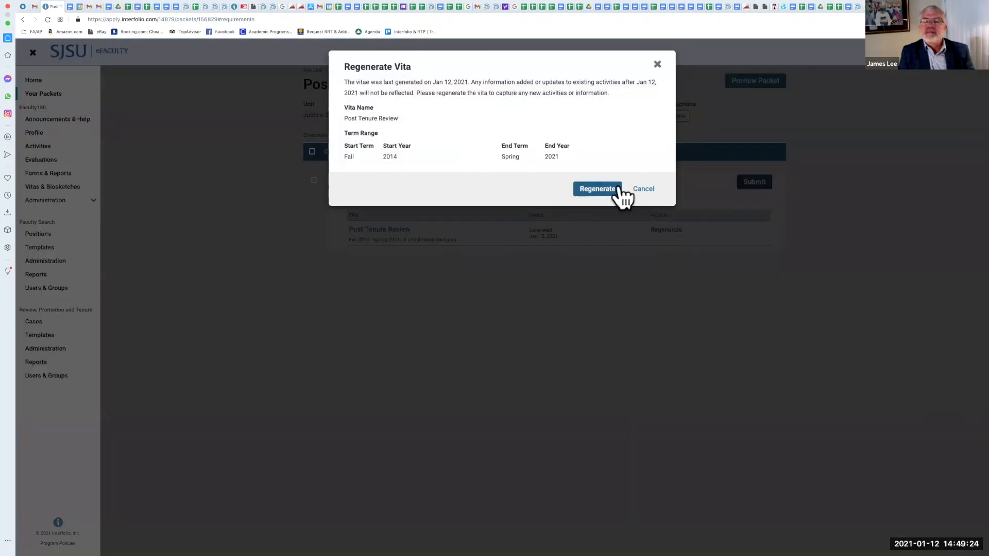
click(597, 188)
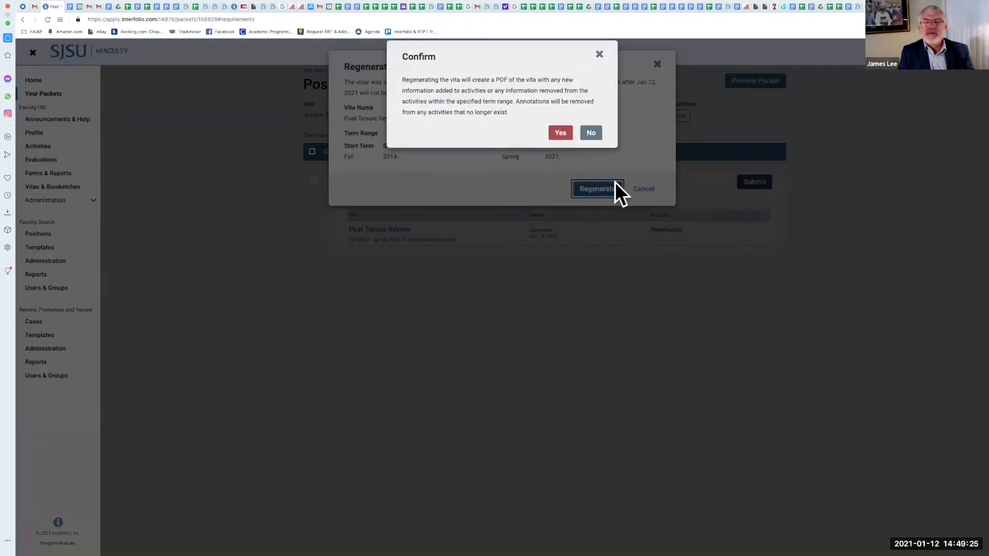
click(560, 143)
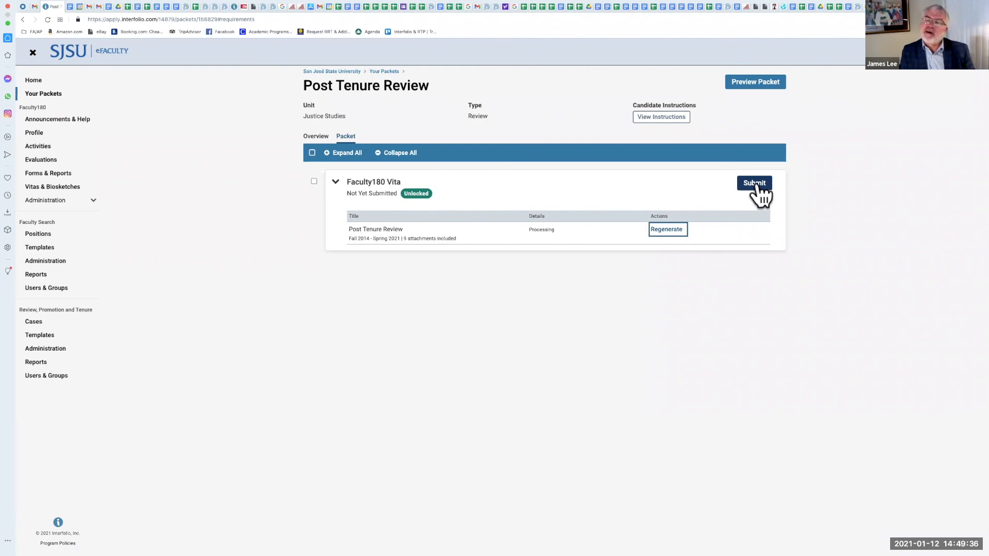
Step: Submit the Faculty180 Vita section, then open the case from Cases and launch Read Case
click(756, 186)
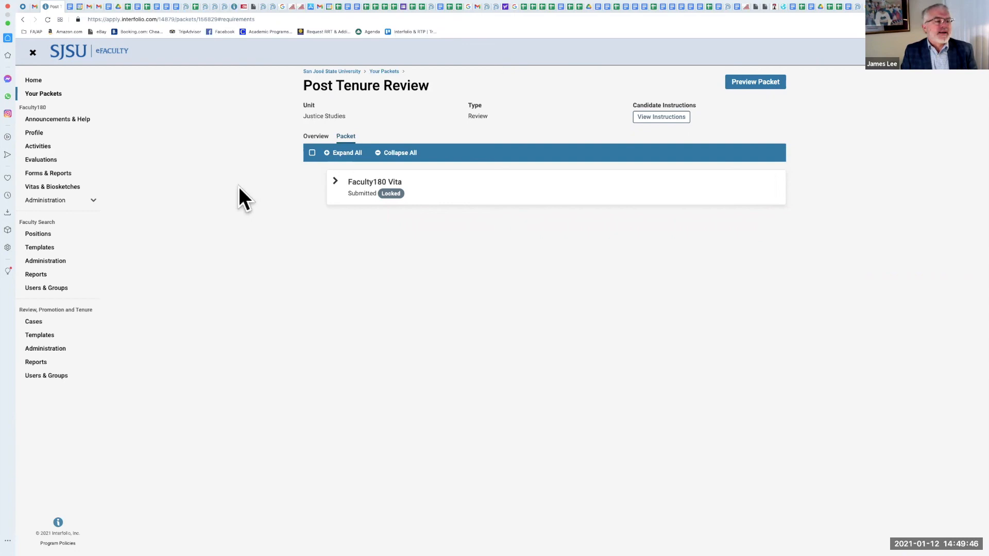
click(49, 324)
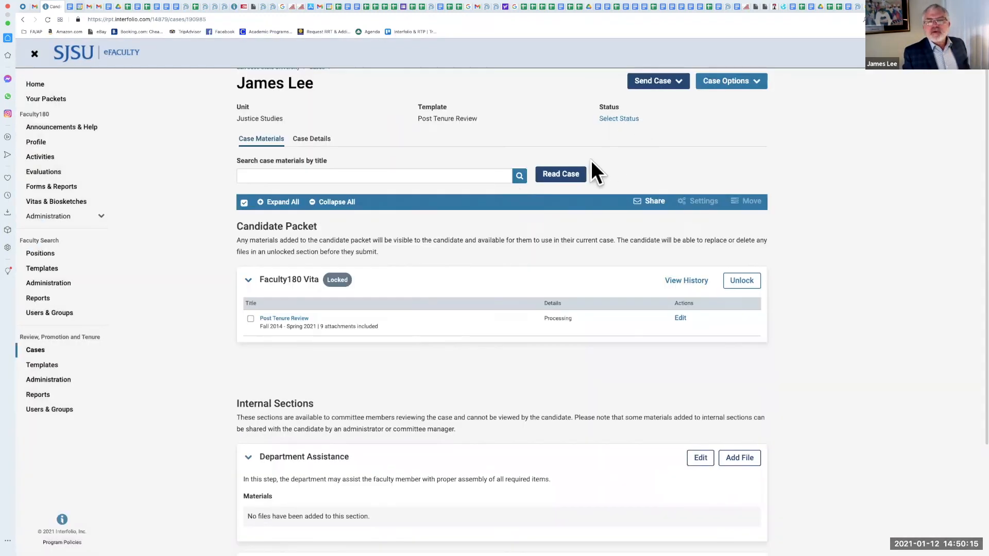
click(556, 174)
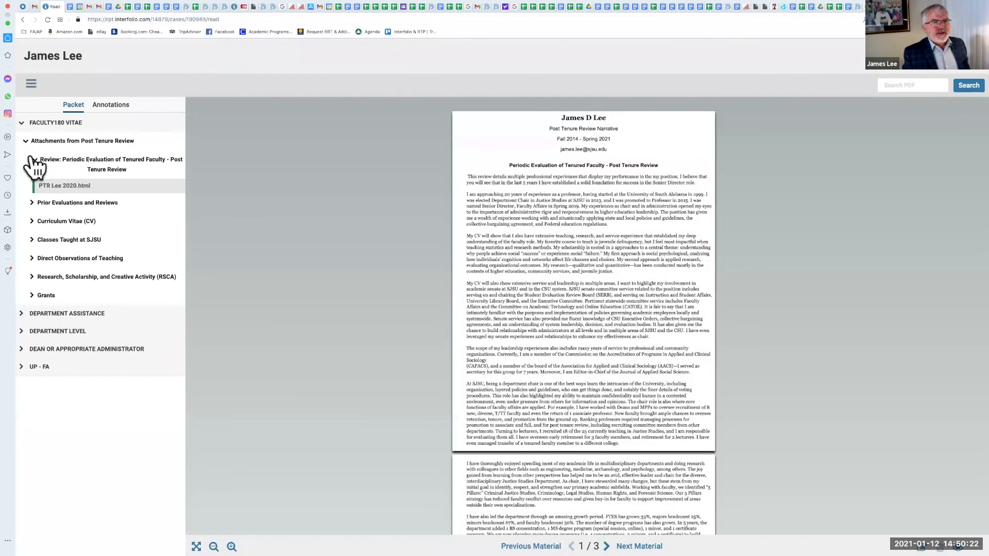
Step: Browse the packet outline by collapsing and reopening the Faculty180 Vitae, attachment and review level sections
click(32, 157)
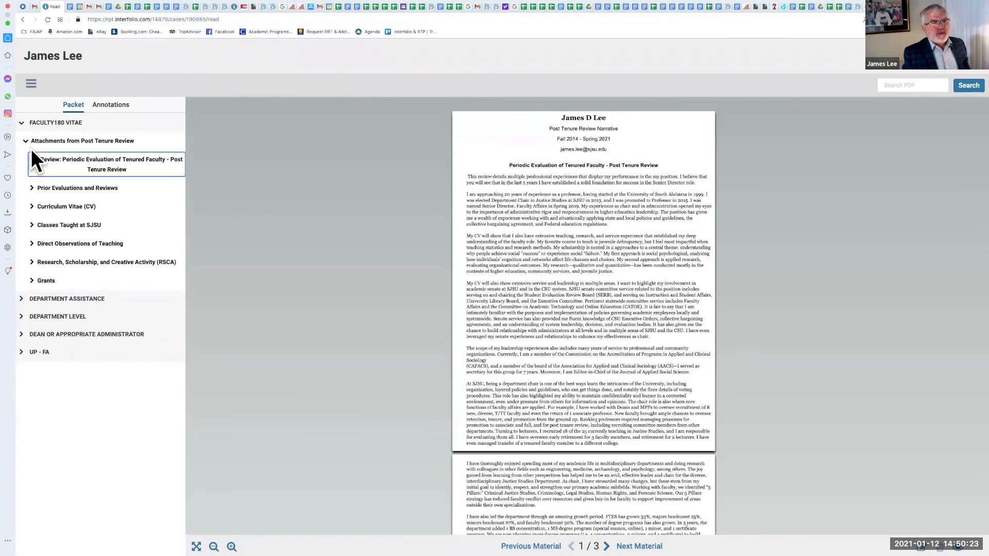
click(26, 141)
click(22, 124)
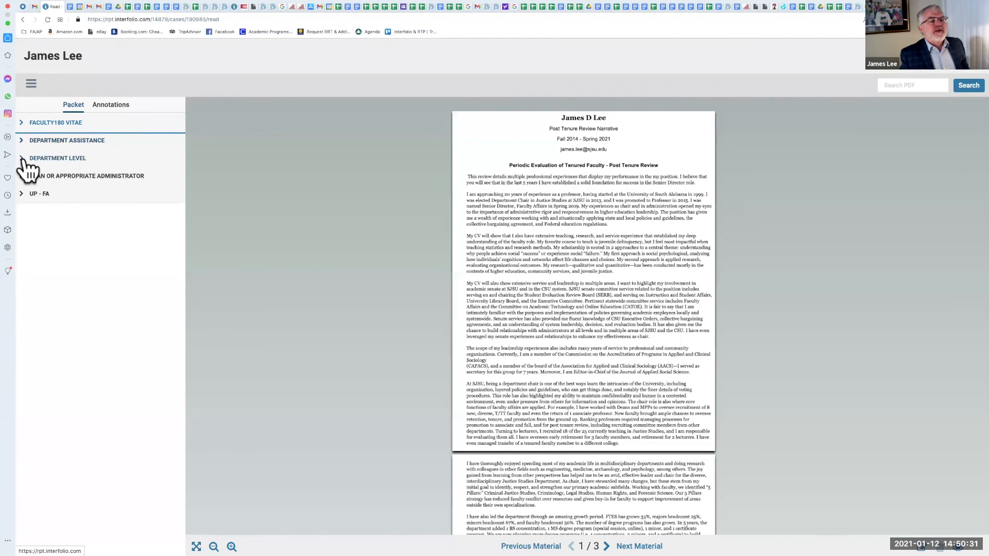
click(27, 158)
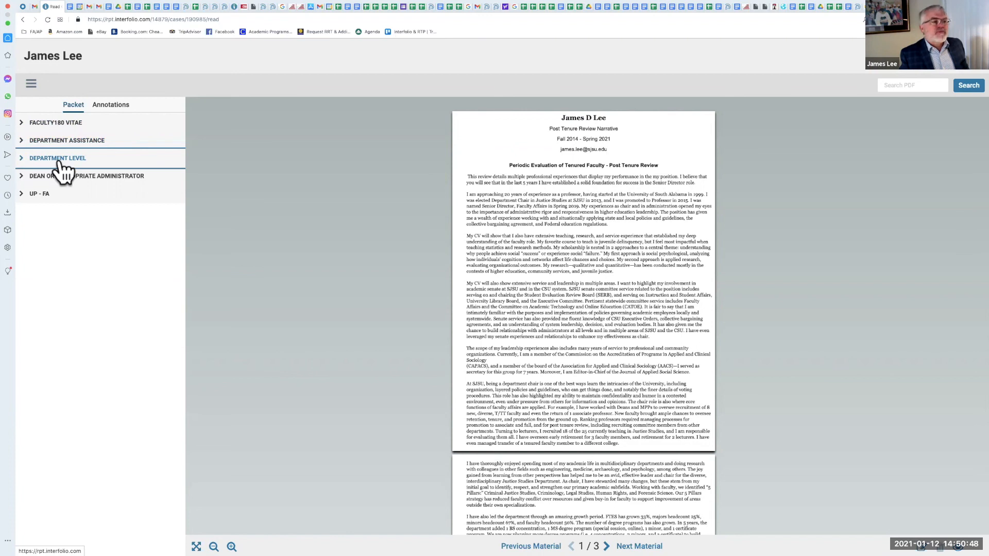
click(21, 159)
click(20, 178)
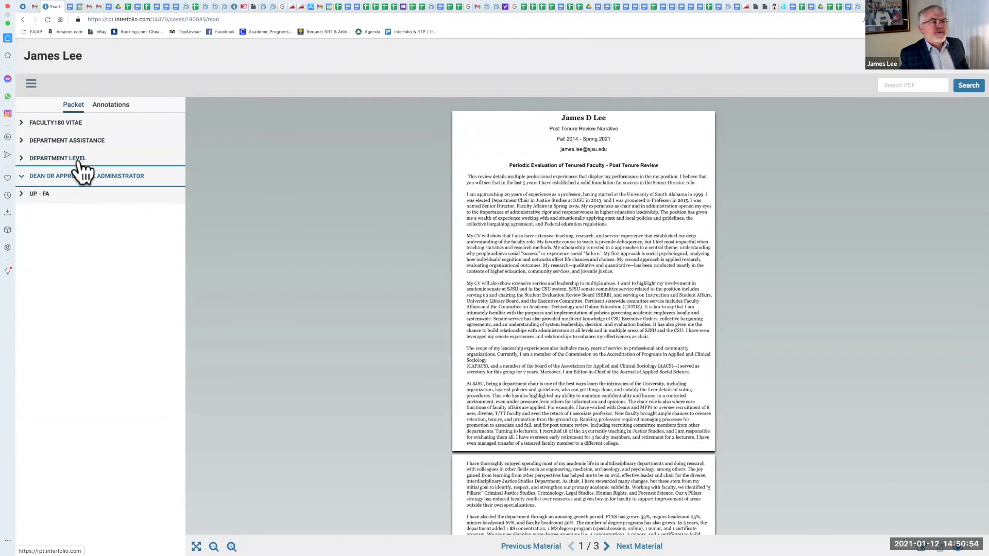
click(21, 123)
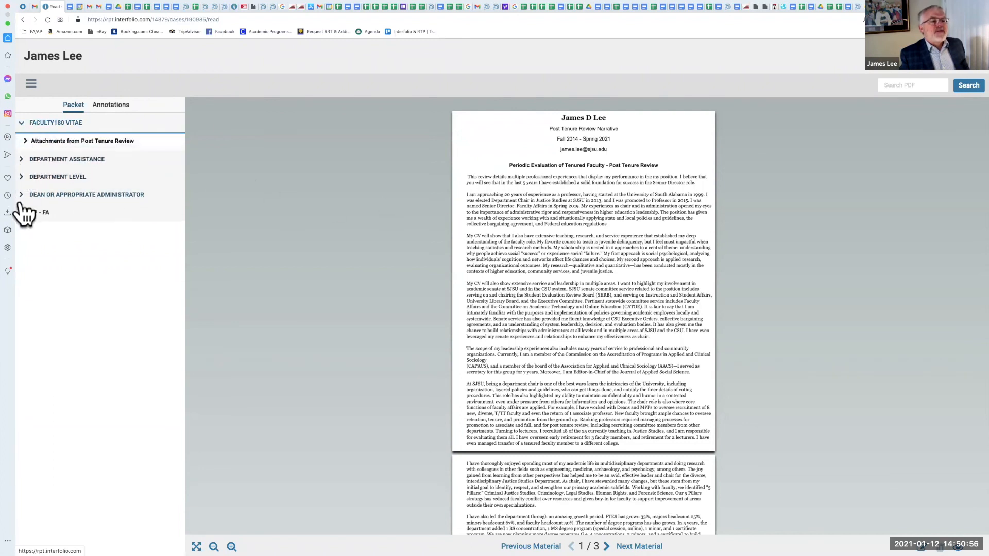
click(26, 142)
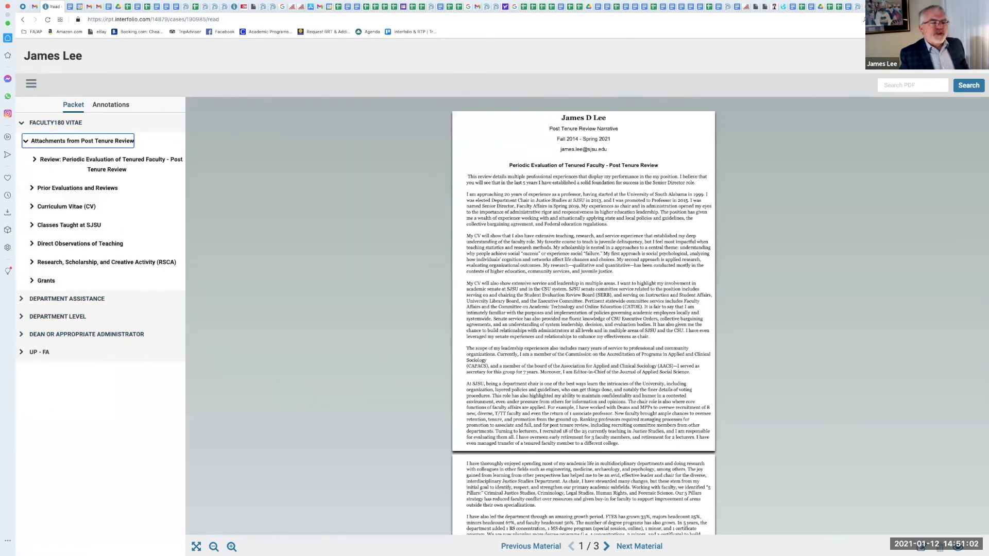
Step: Collapse the Faculty180 Vitae section and close the Read Case view
click(22, 353)
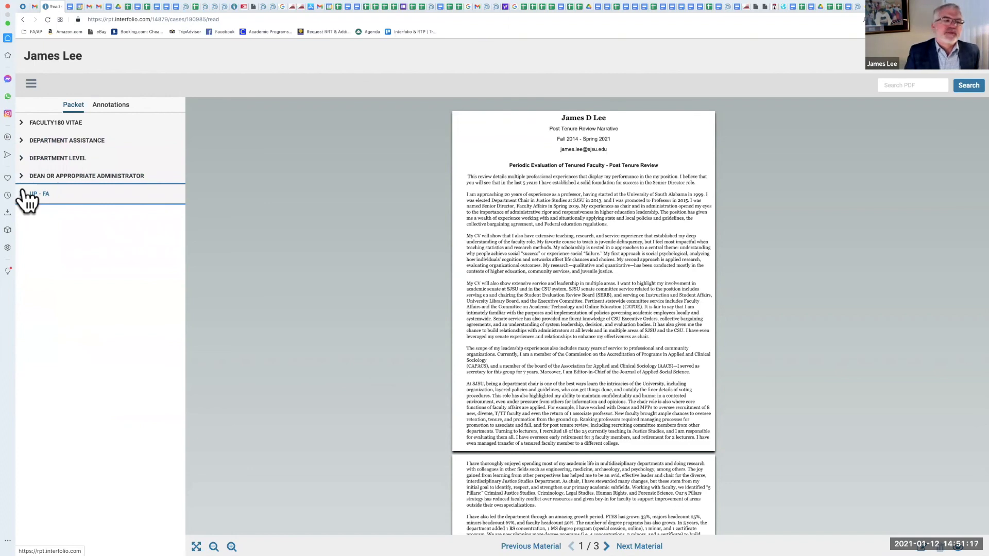
click(958, 61)
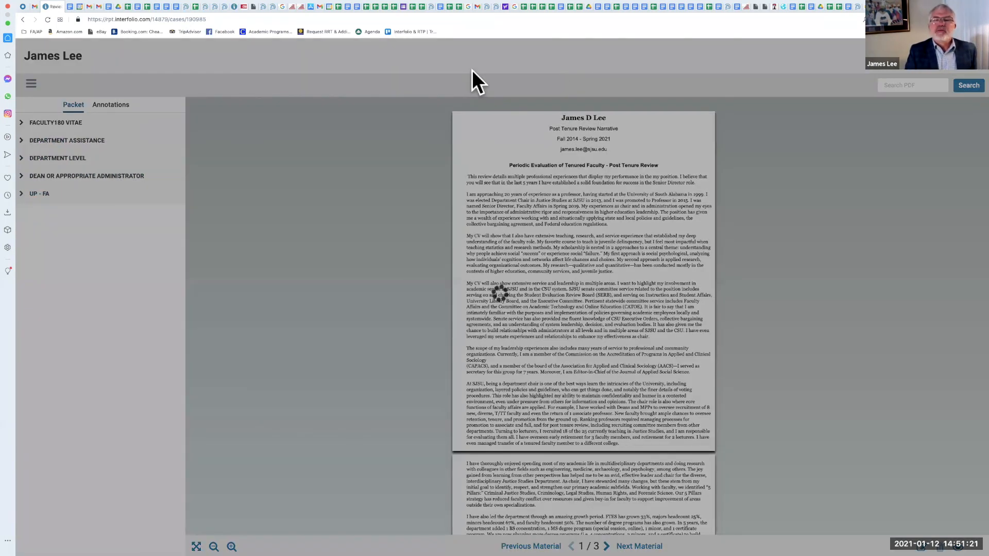